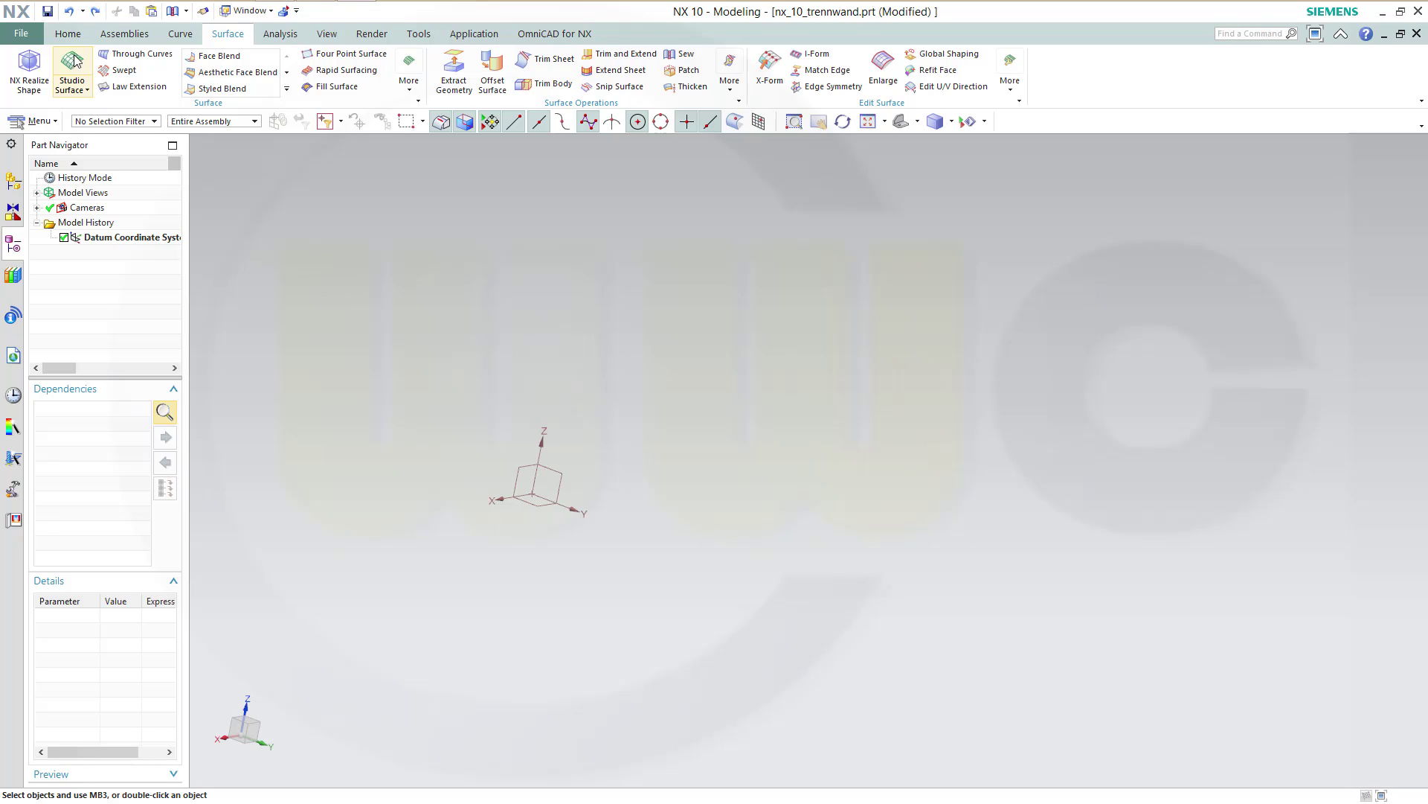
Start a new sketch on the YZ datum plane
left_click(68, 34)
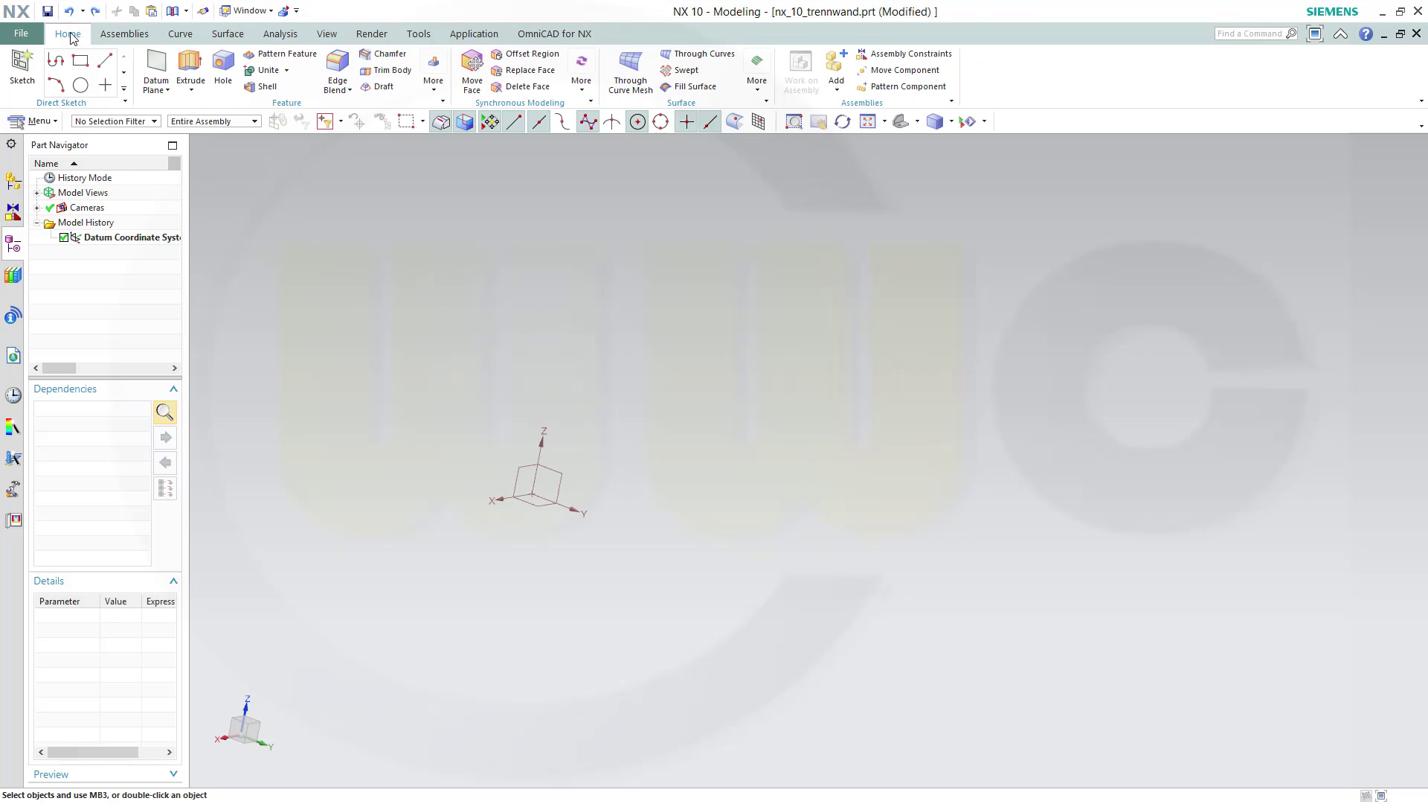
left_click(22, 65)
left_click(552, 472)
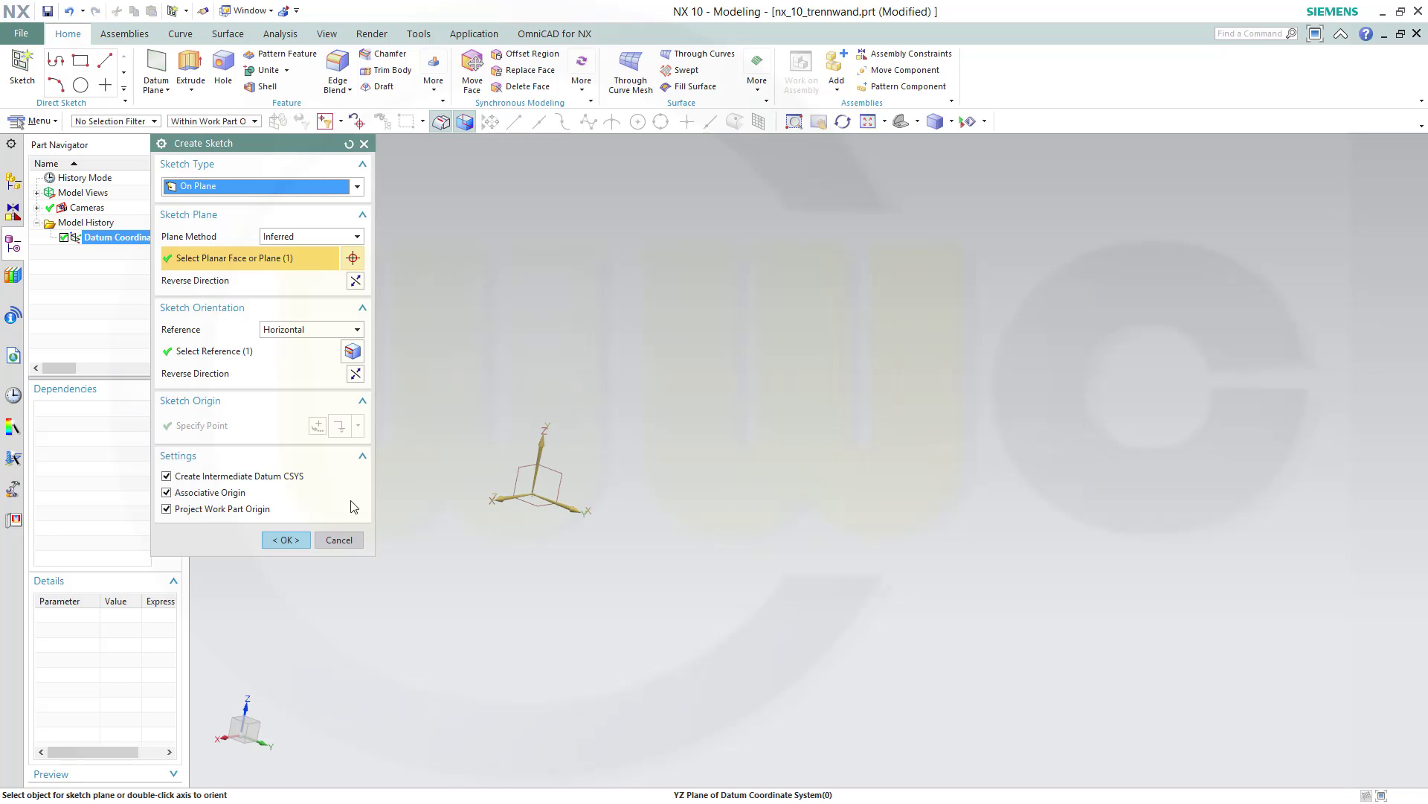
left_click(287, 539)
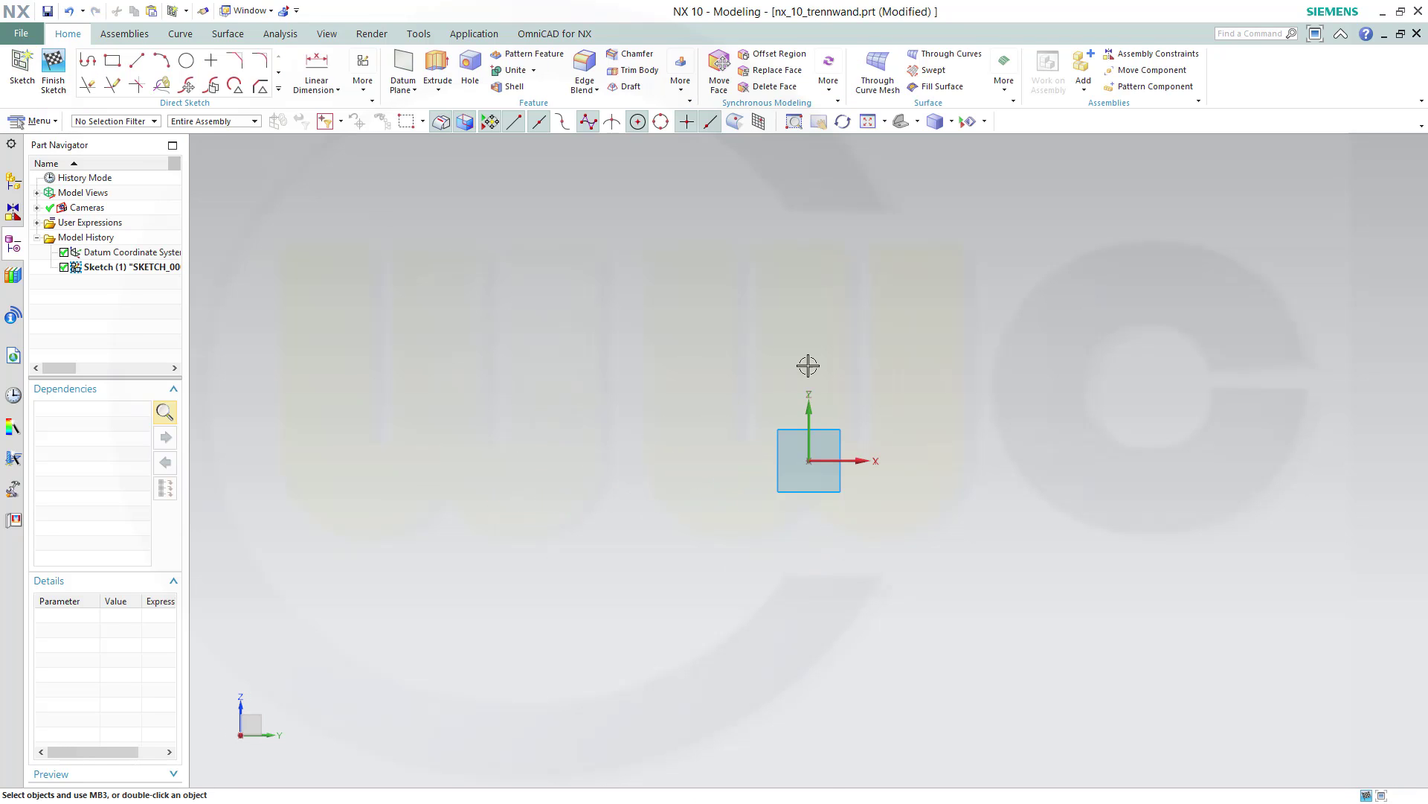
middle_click_drag(837, 413, 640, 428, "shift")
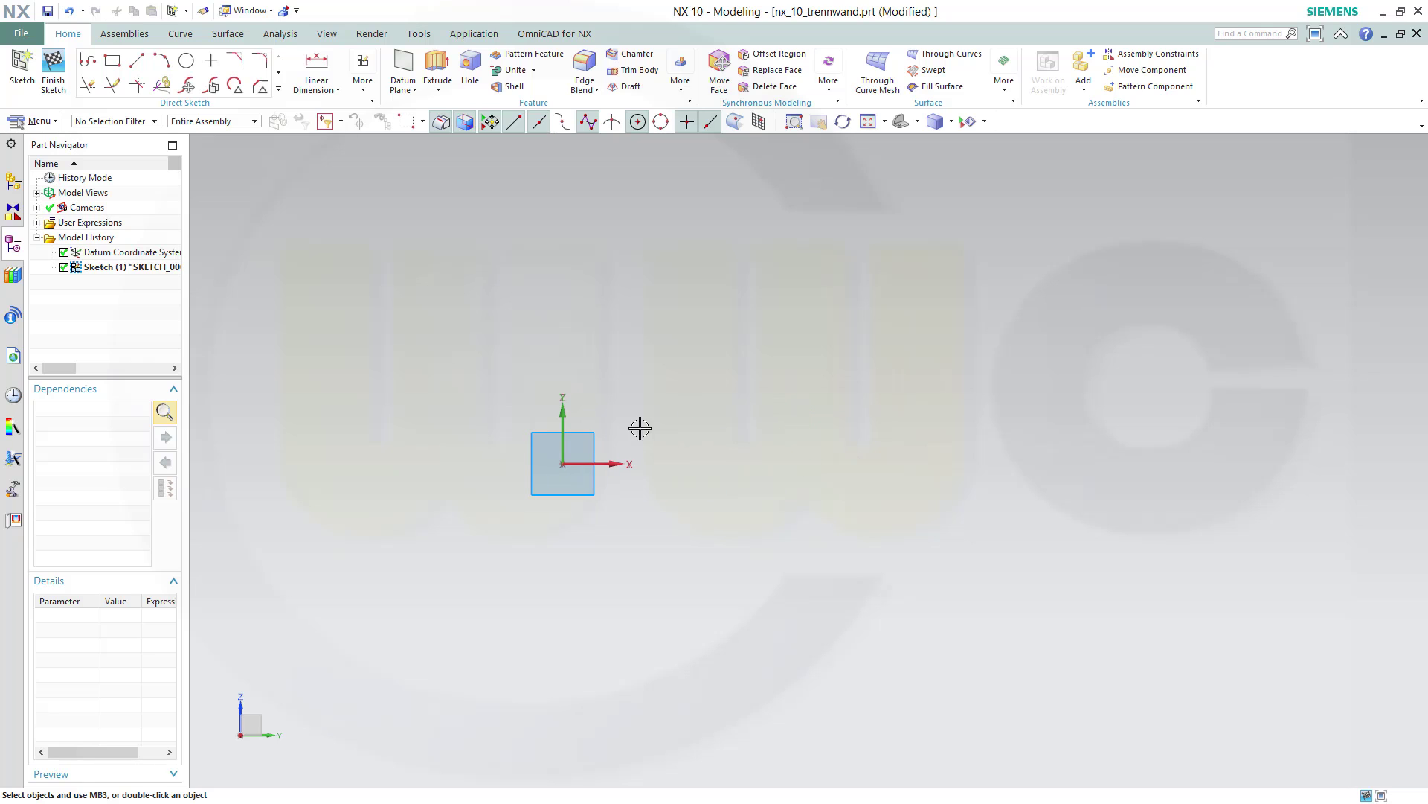
Draw the open profile of vertical, horizontal, diagonal and top horizontal lines
left_click(88, 61)
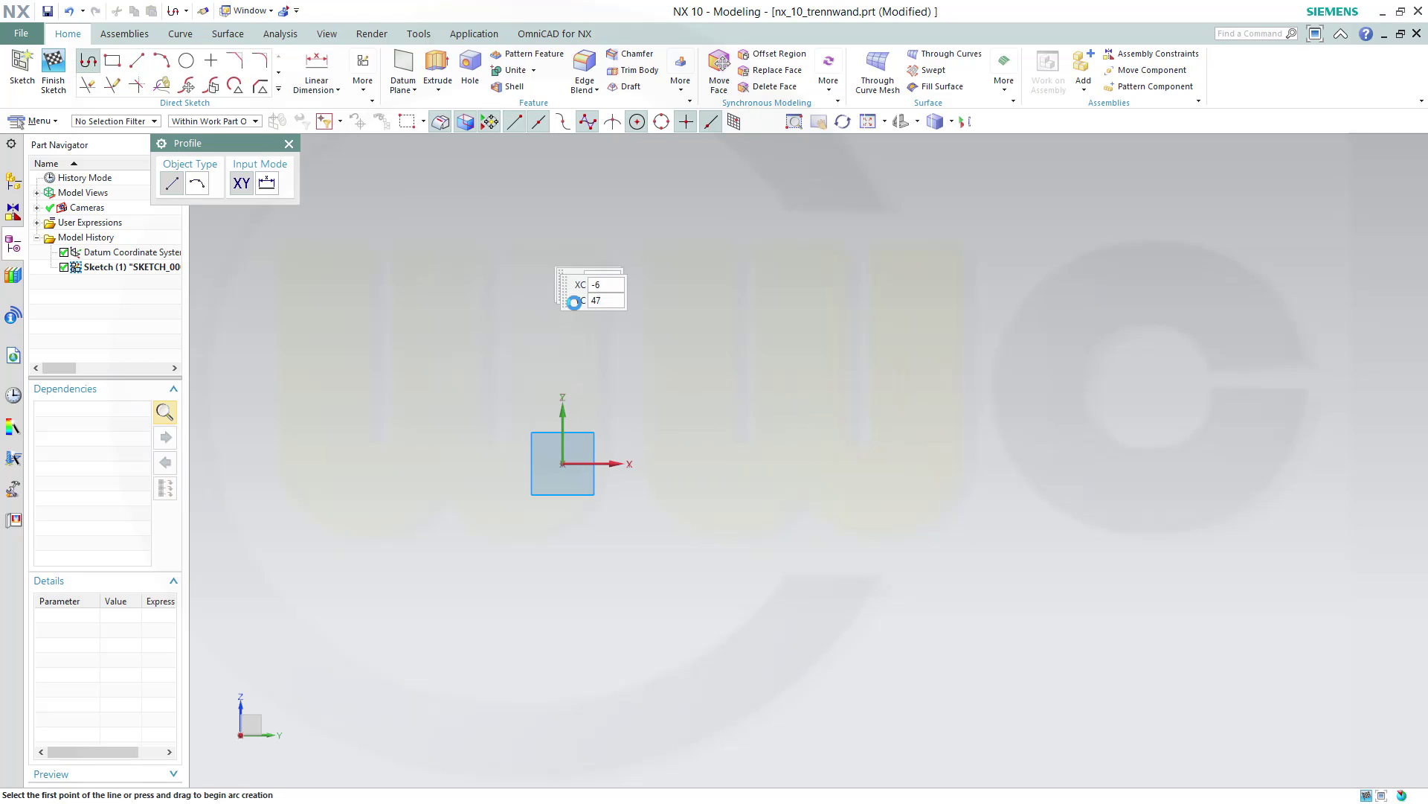
left_click(654, 332)
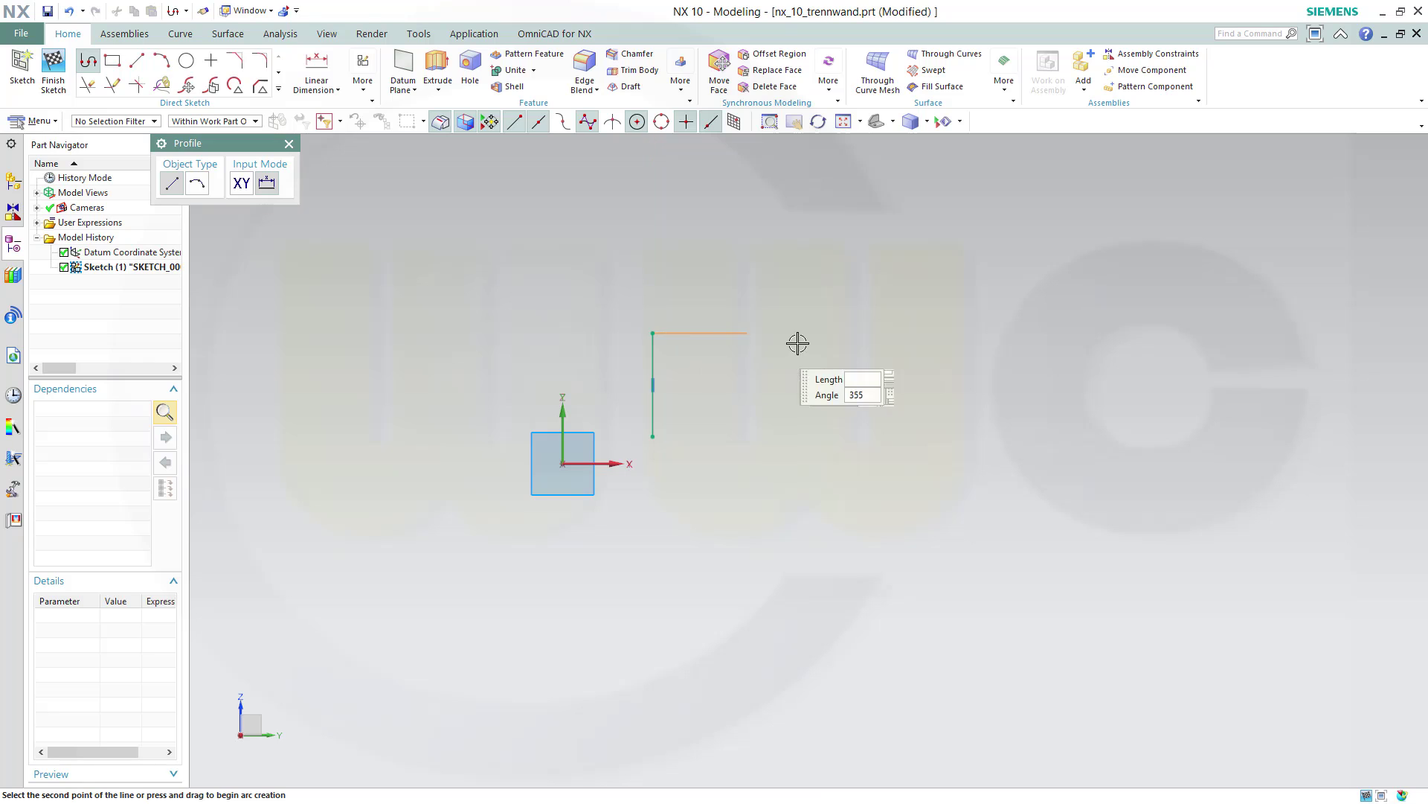
left_click(832, 334)
left_click(929, 239)
left_click(1128, 239)
key("Escape")
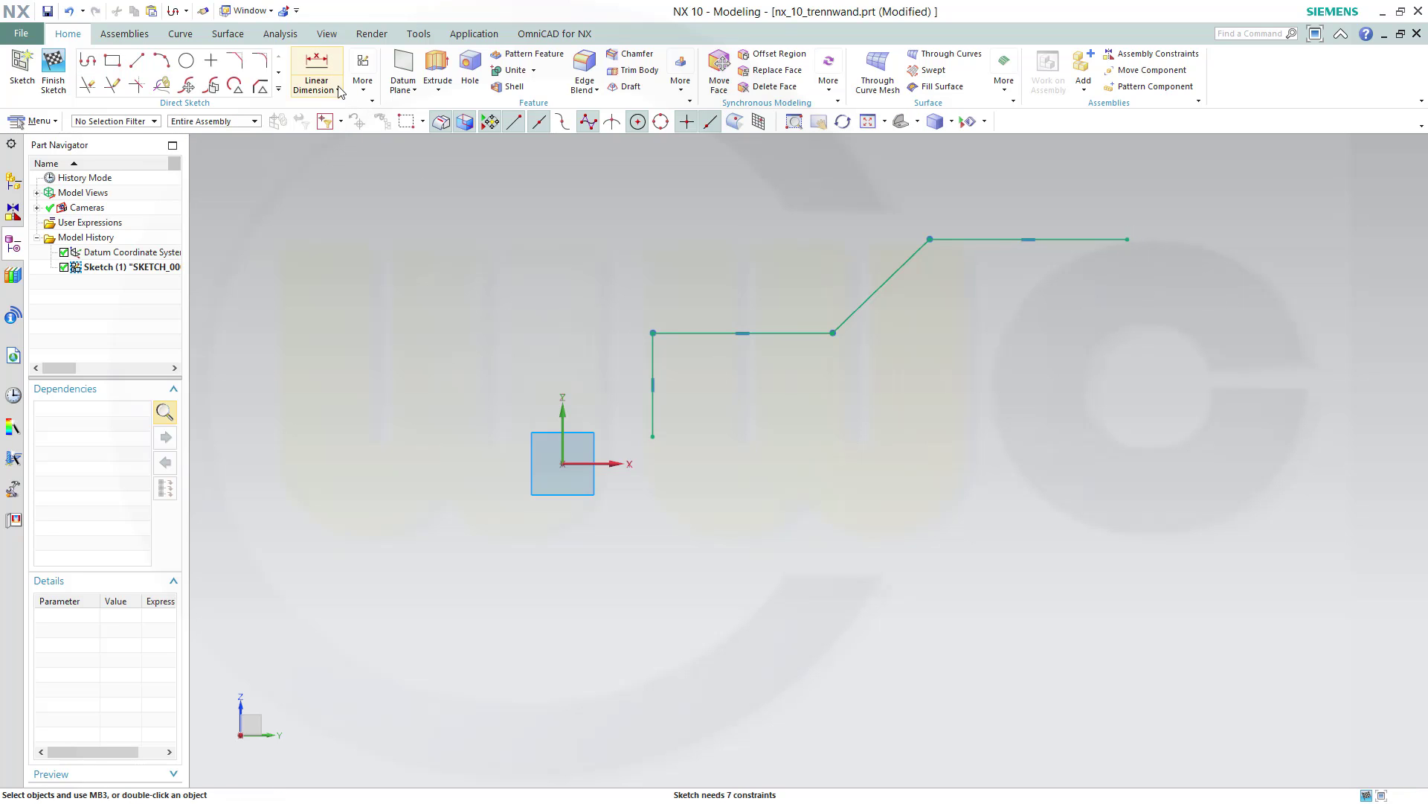
Add a 45° angular dimension between the diagonal and top horizontal lines
left_click(337, 90)
left_click(334, 179)
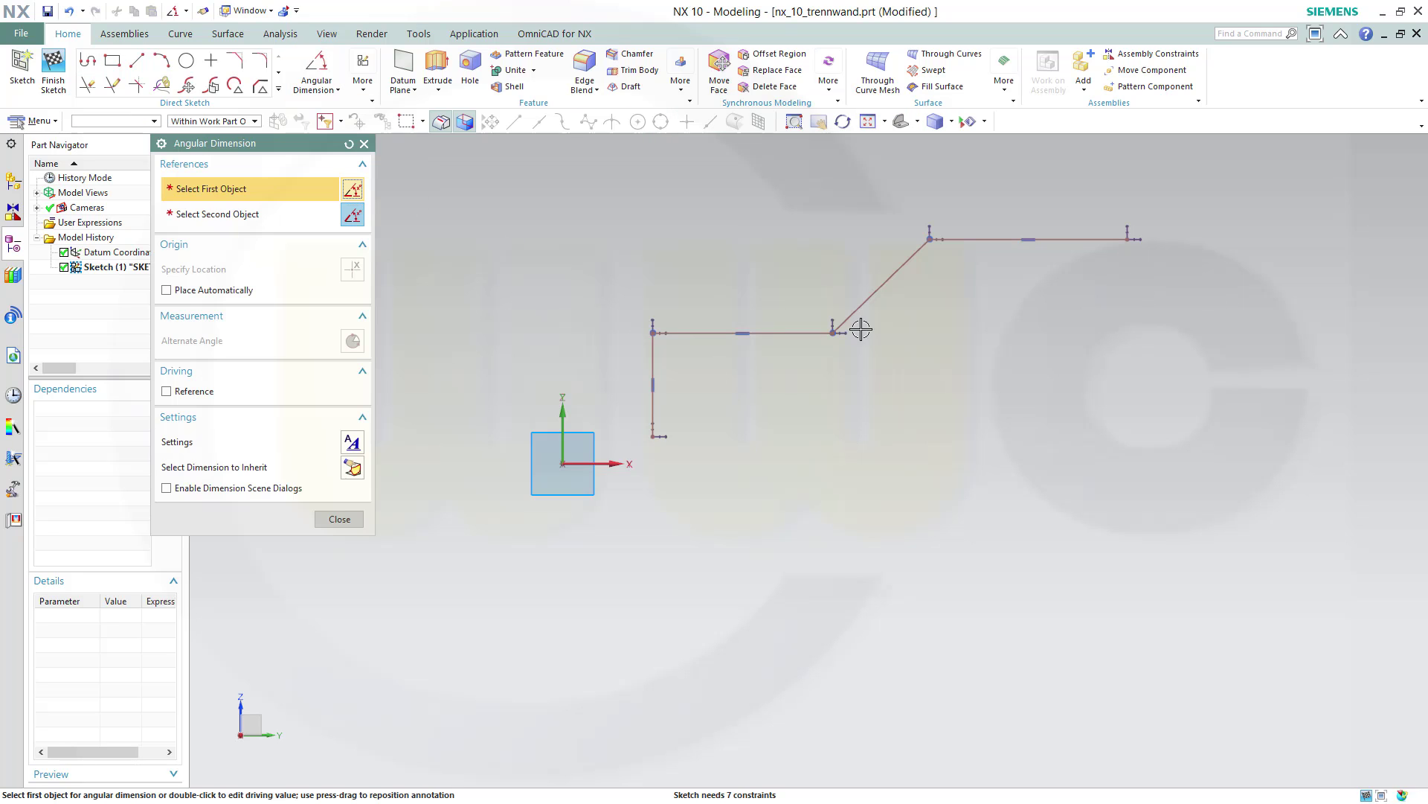
left_click(904, 267)
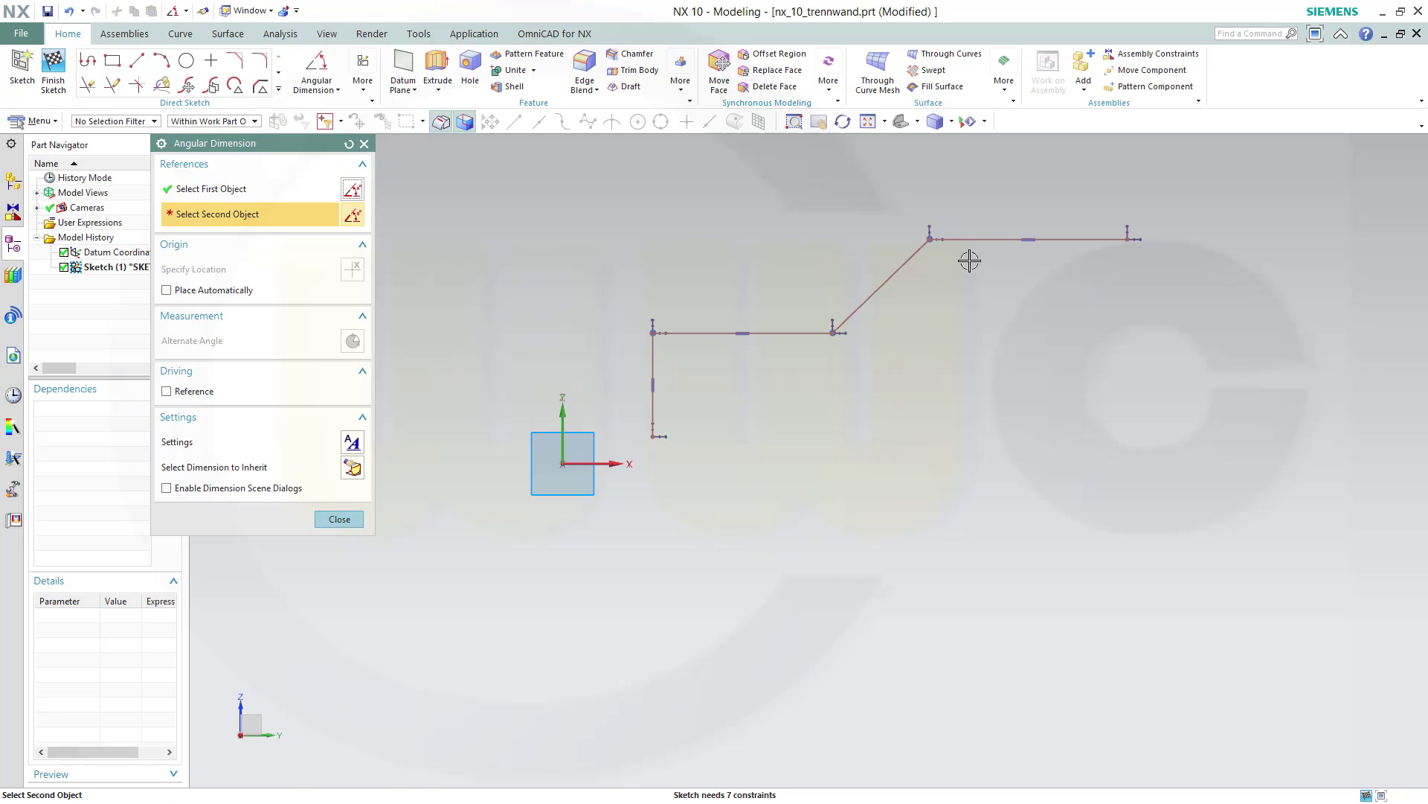
left_click(978, 238)
left_click(771, 251)
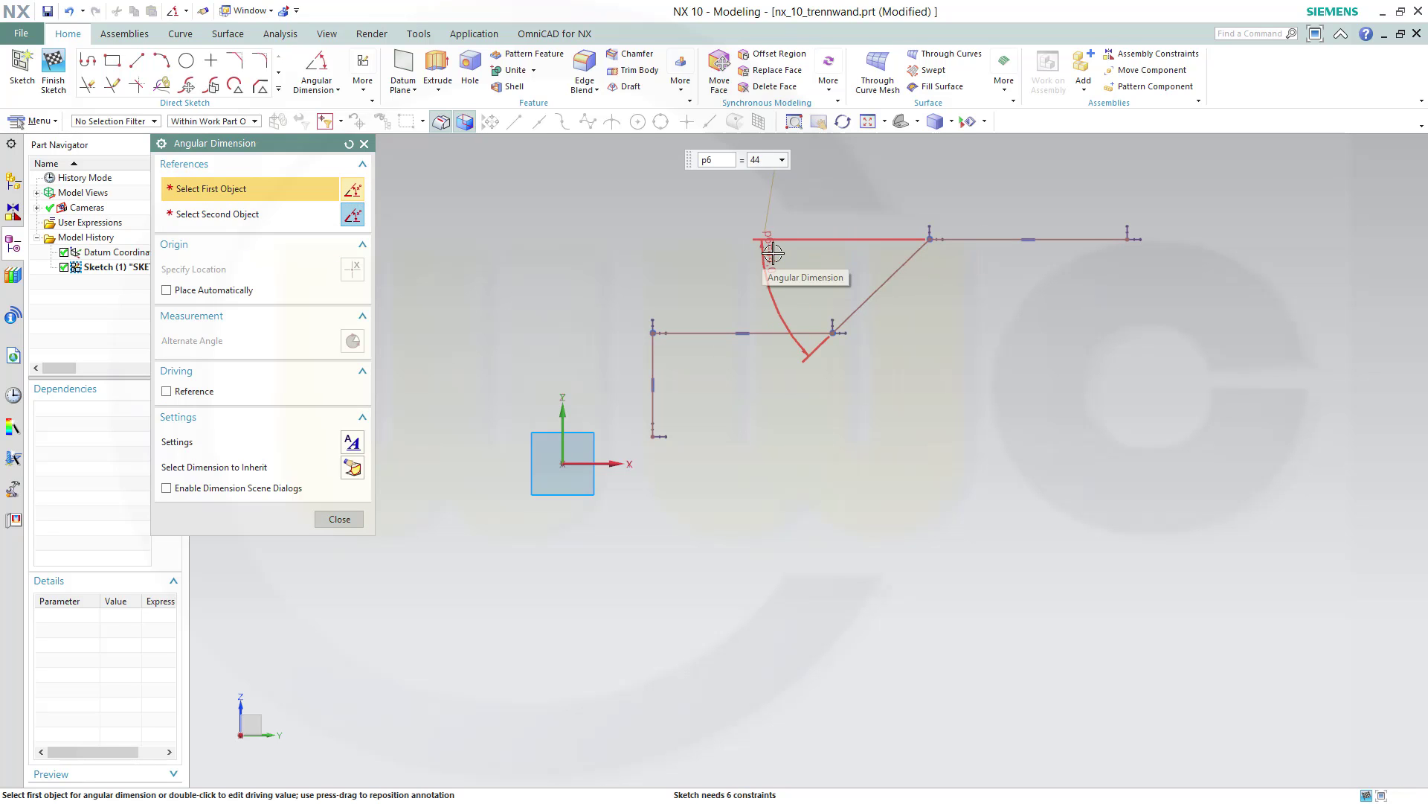
type("45")
key("Return")
left_click(336, 521)
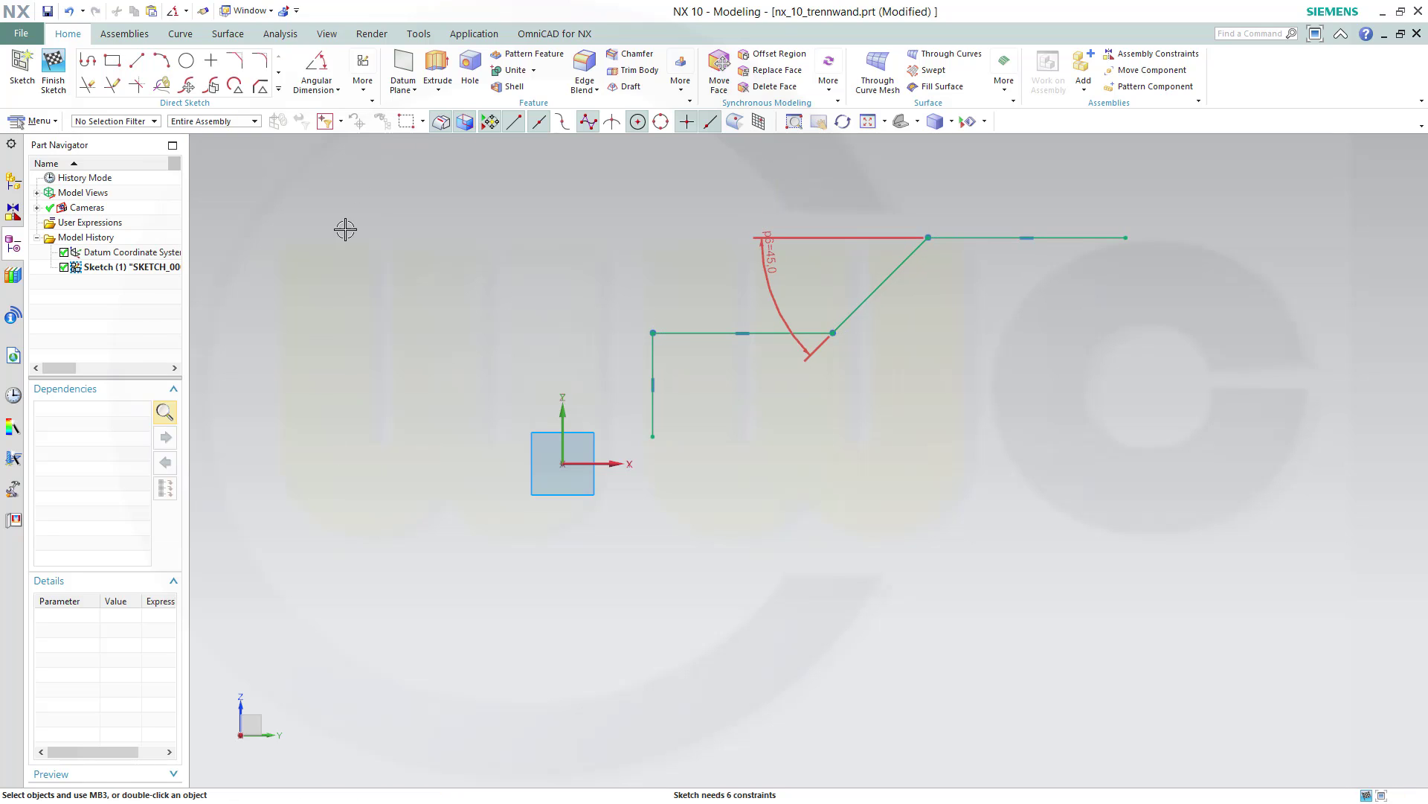
Add linear dimensions: 20 on the vertical line and 18 on the top line
left_click(339, 90)
left_click(364, 135)
left_click(655, 434)
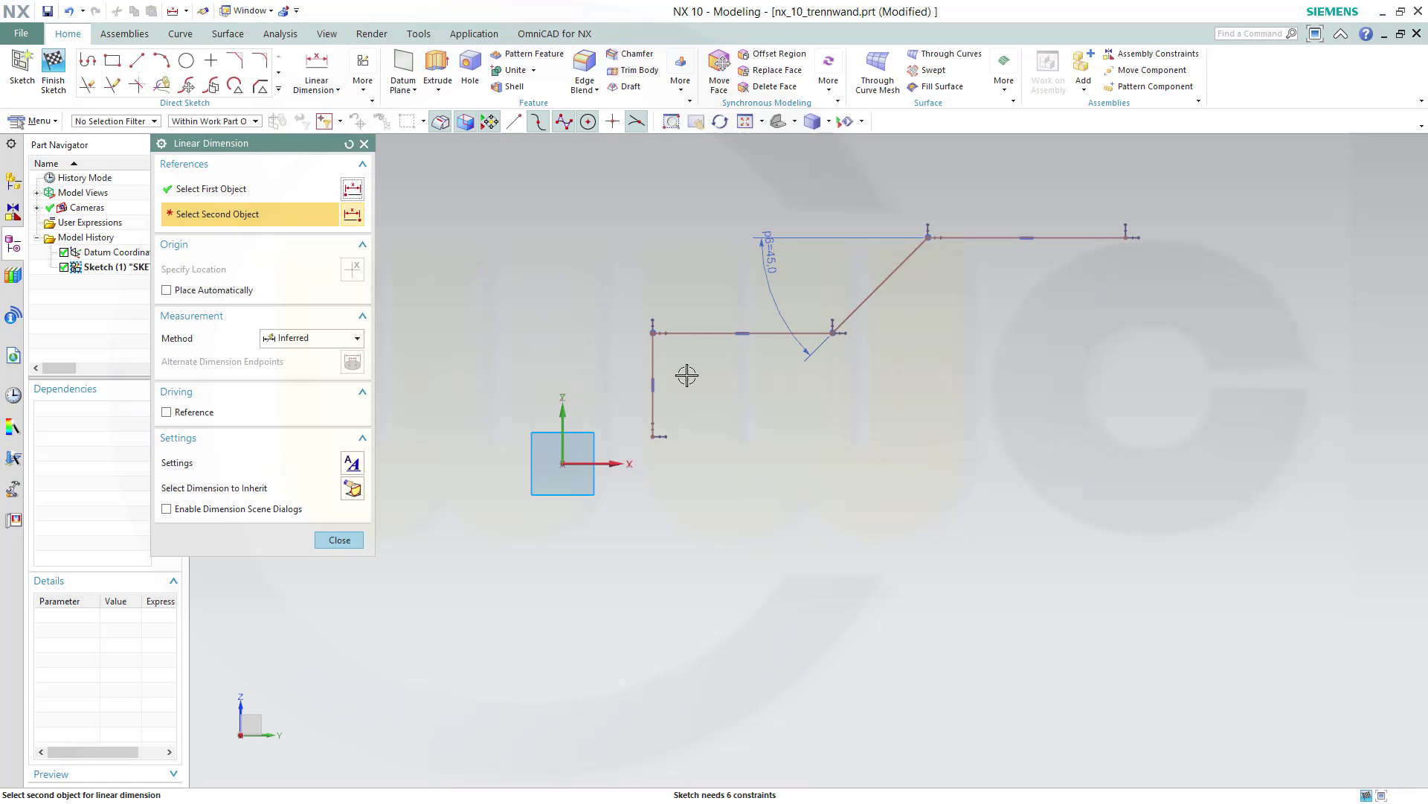
left_click(491, 358)
type("20")
key("Return")
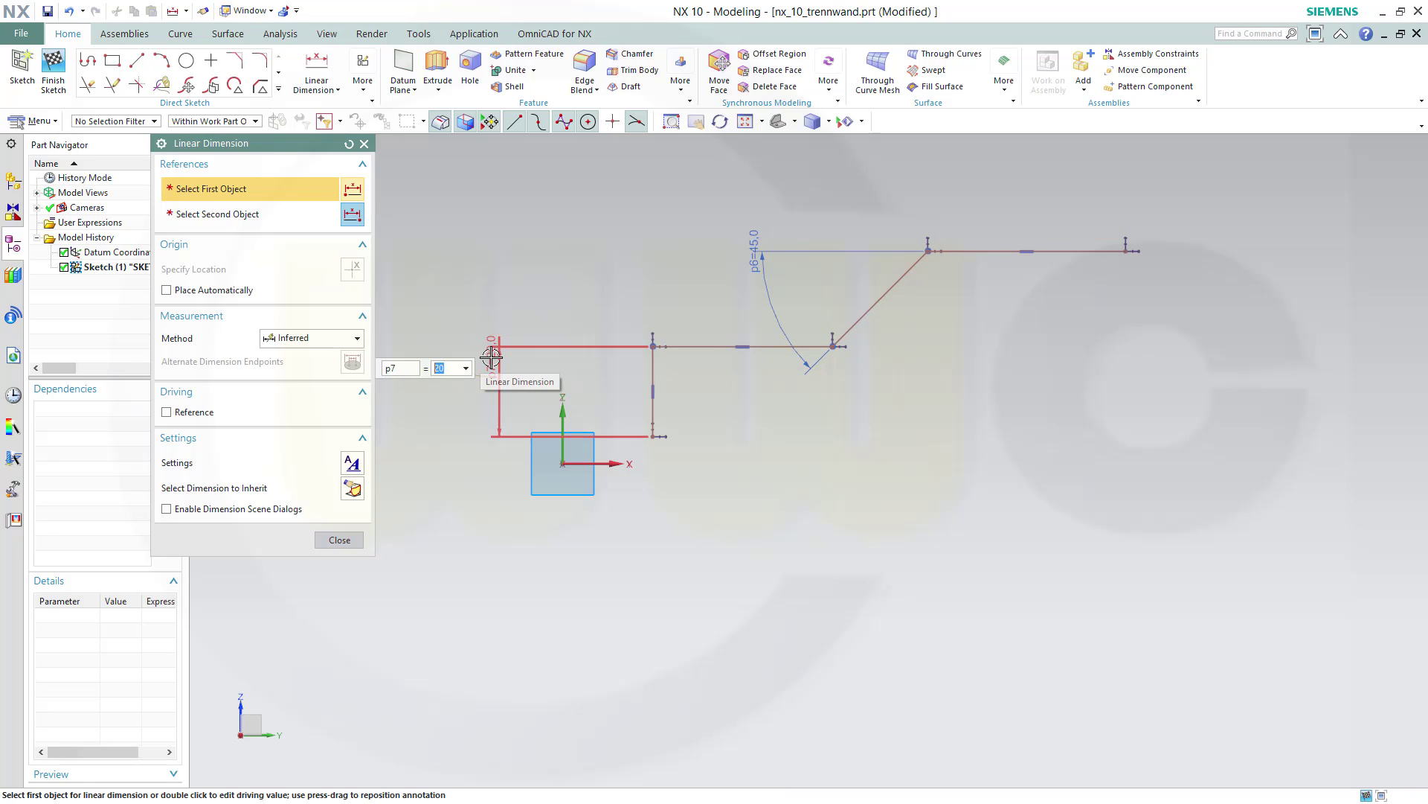
left_click(1053, 238)
left_click(1062, 201)
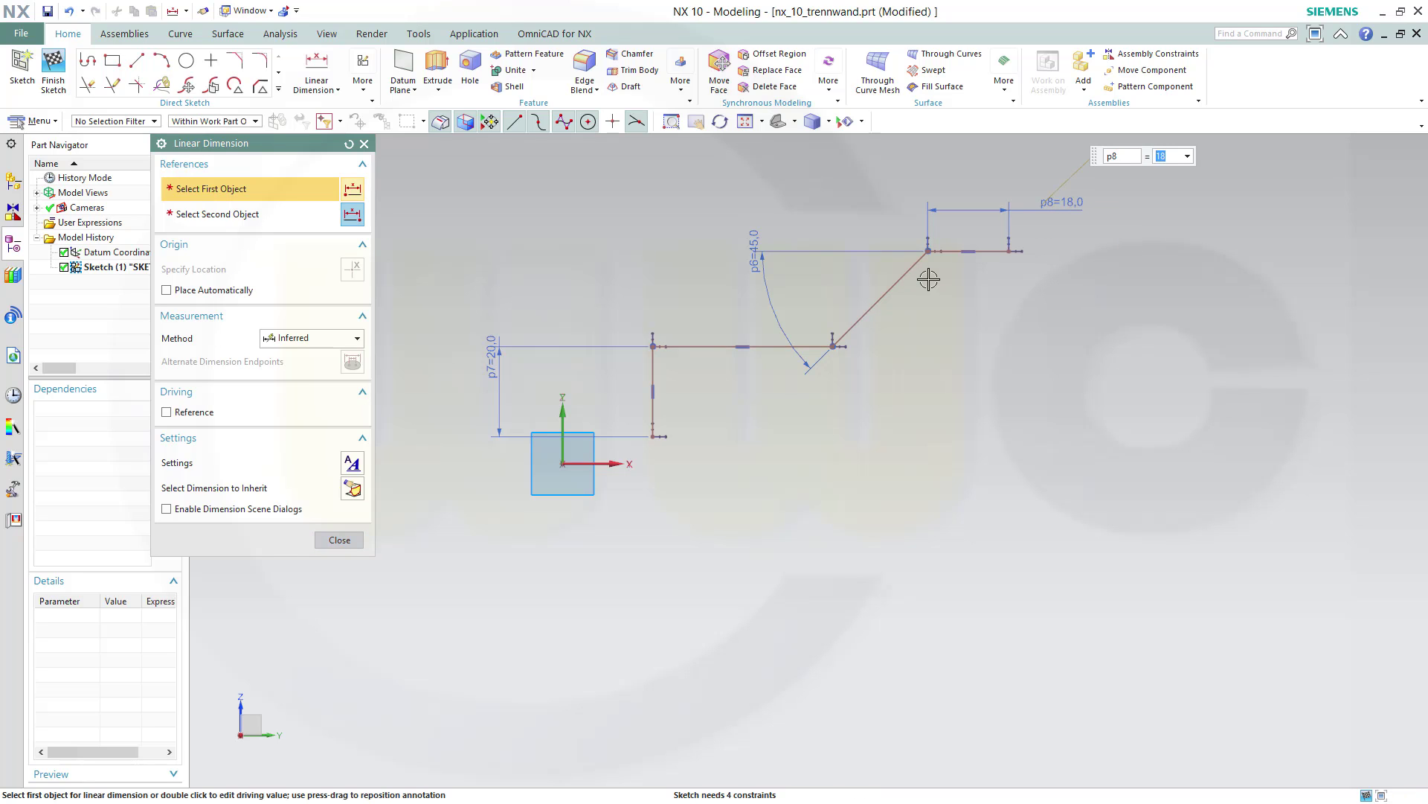
Dimension overall width 105 and height 58, and anchor the lower corner at the origin
left_click(654, 431)
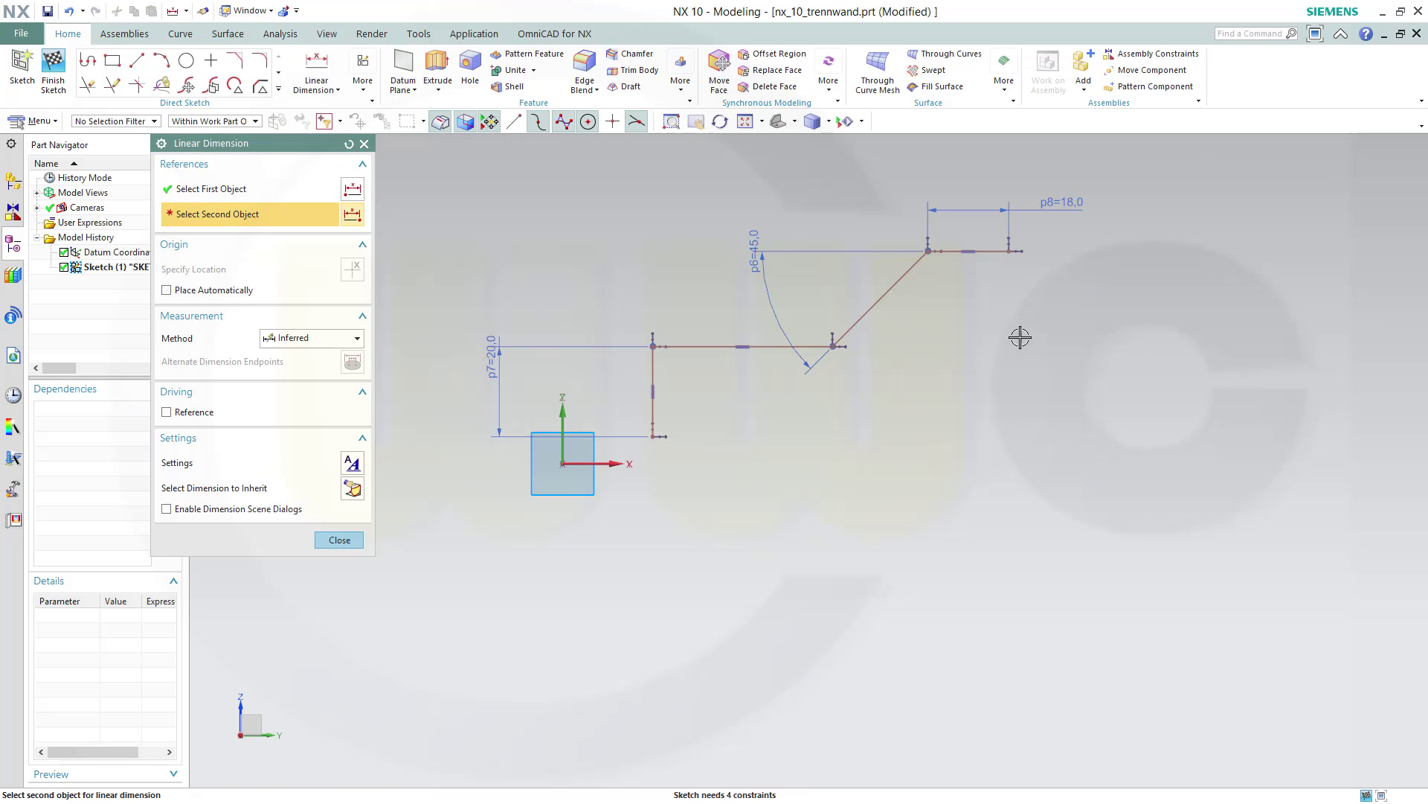
left_click(1008, 251)
left_click(880, 511)
type("1")
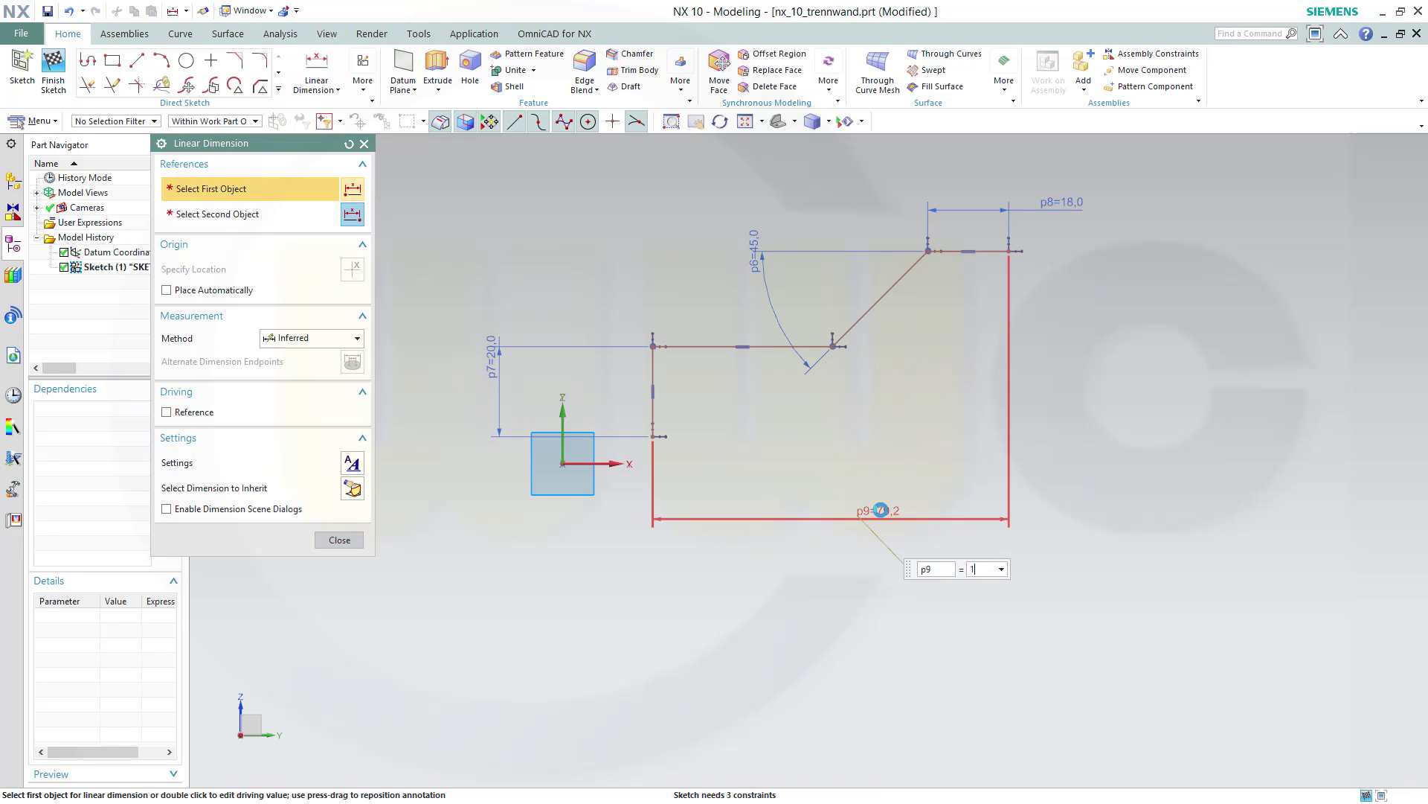
type("05")
key("Return")
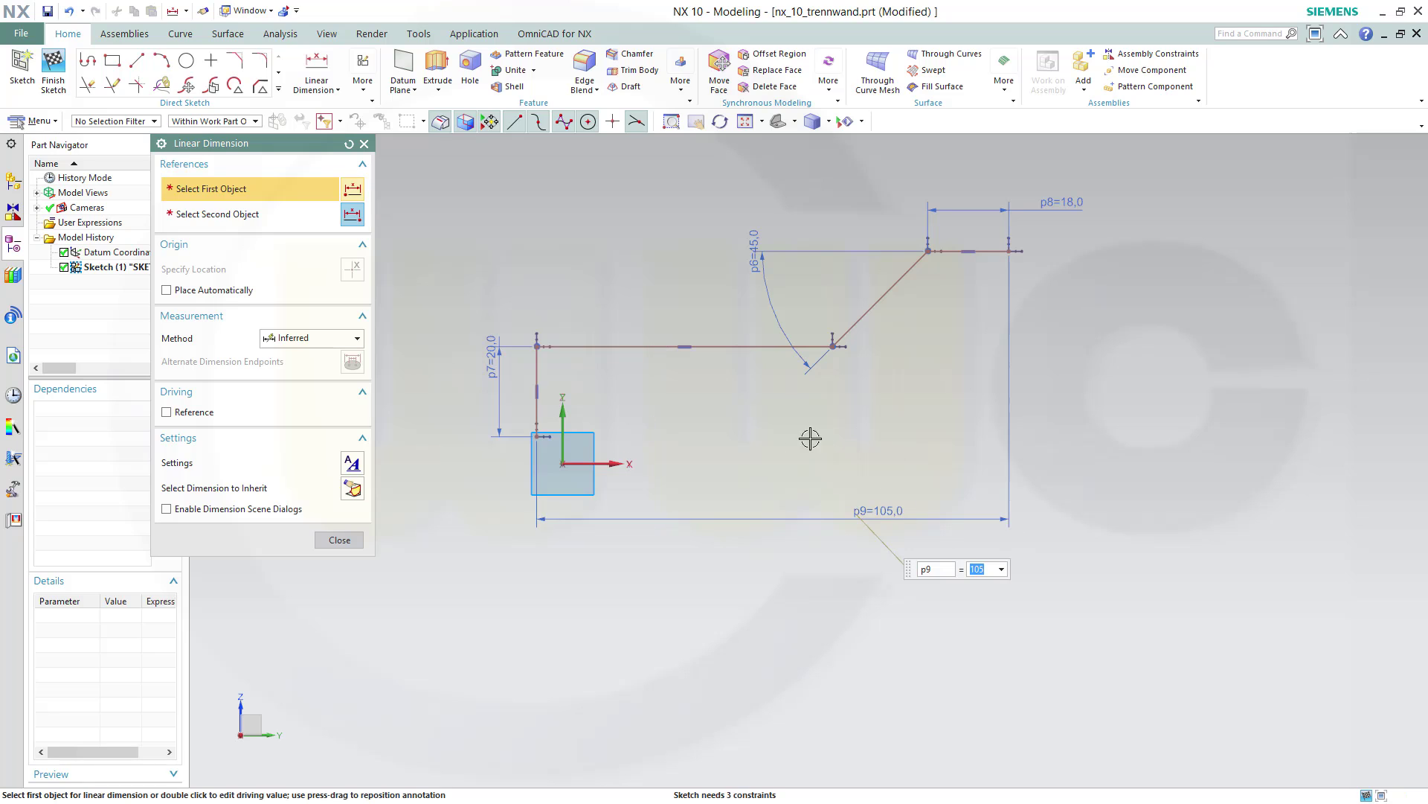
left_click(538, 439)
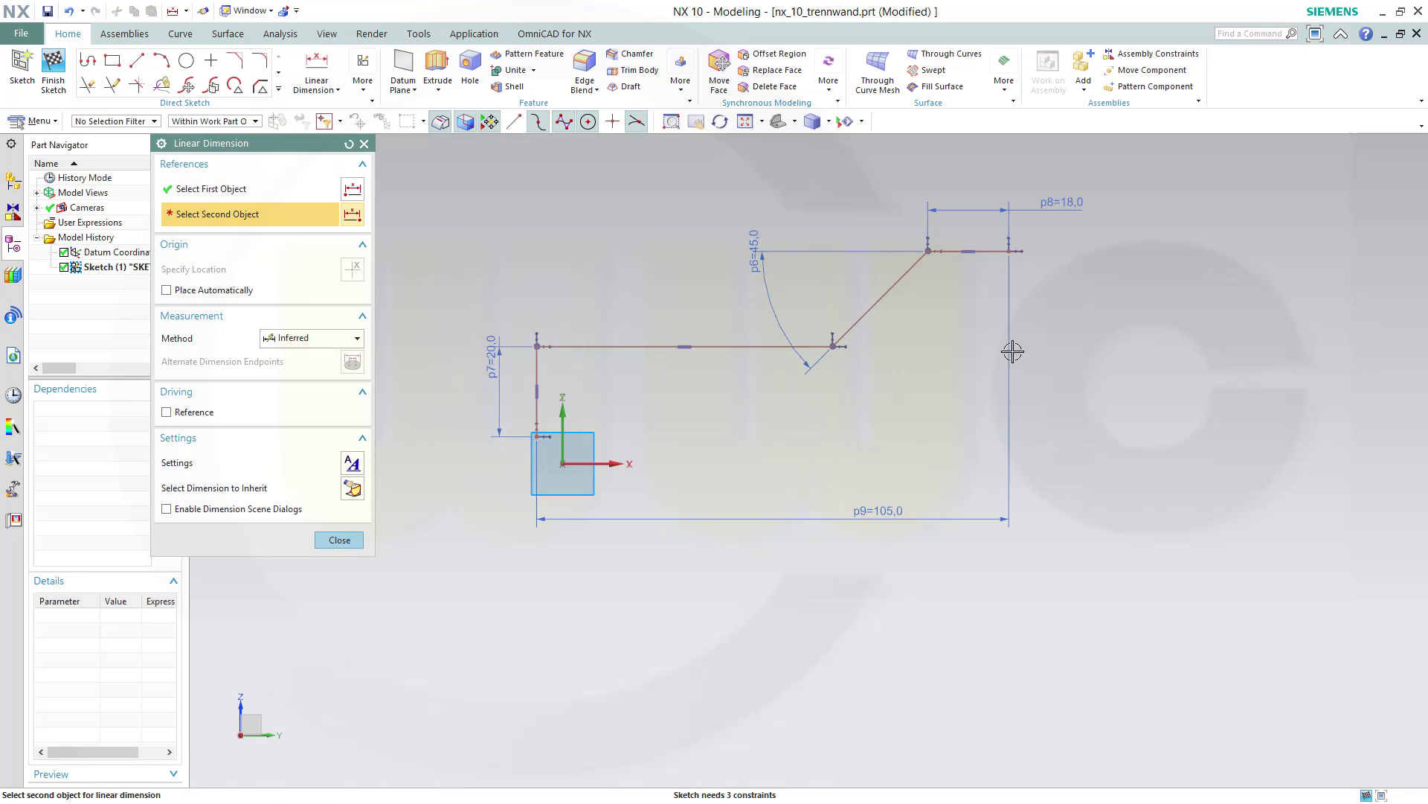
left_click(1010, 248)
left_click(1148, 339)
key("Return")
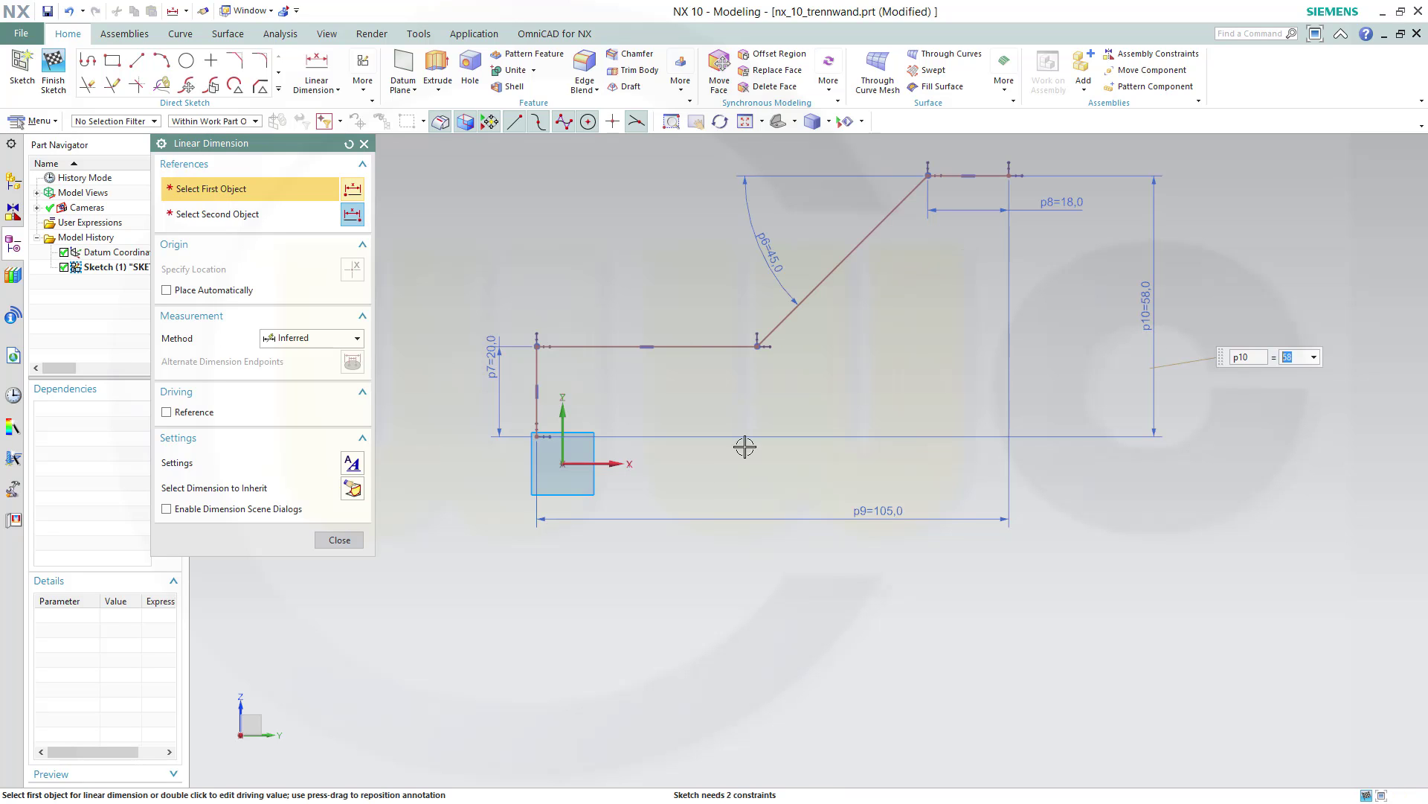
left_click(339, 540)
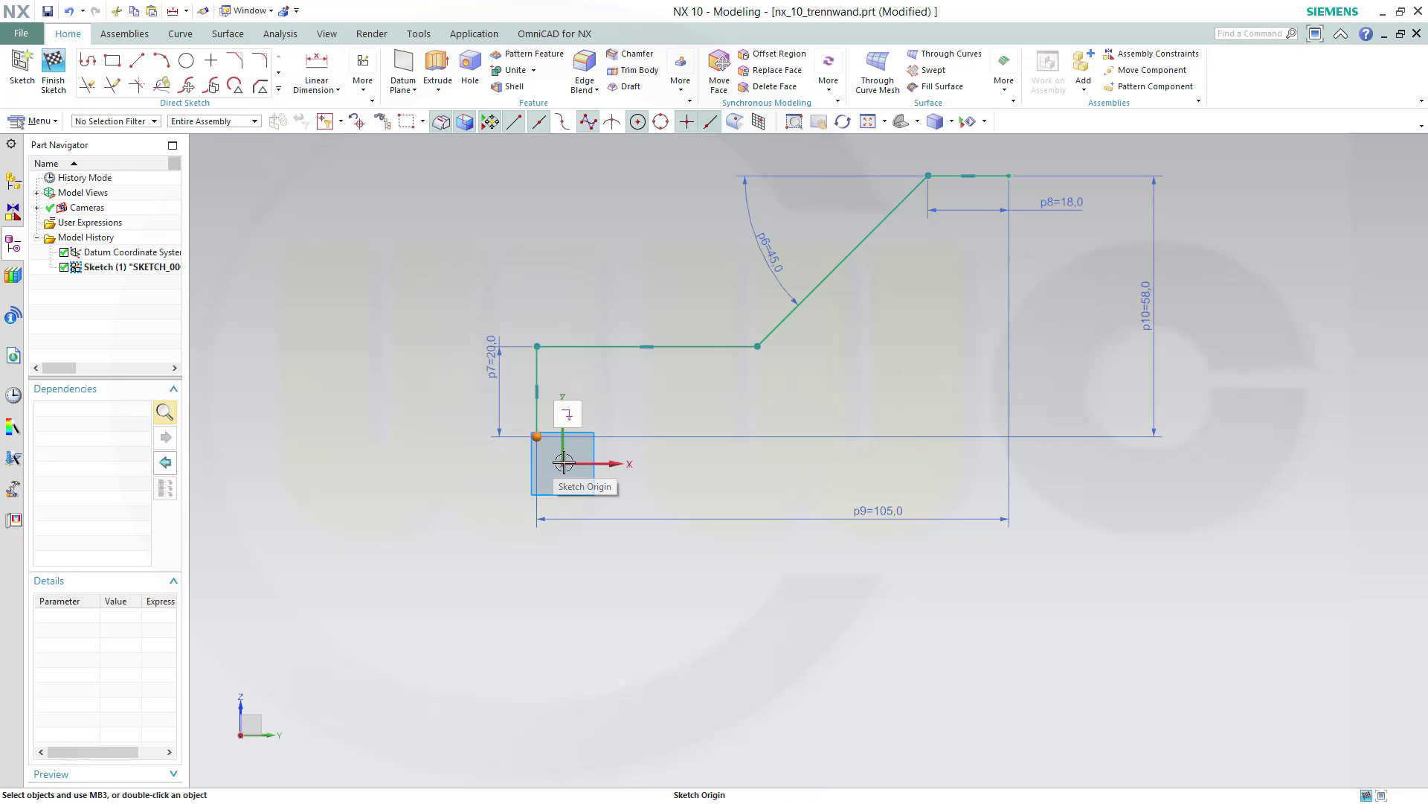
left_click(566, 461)
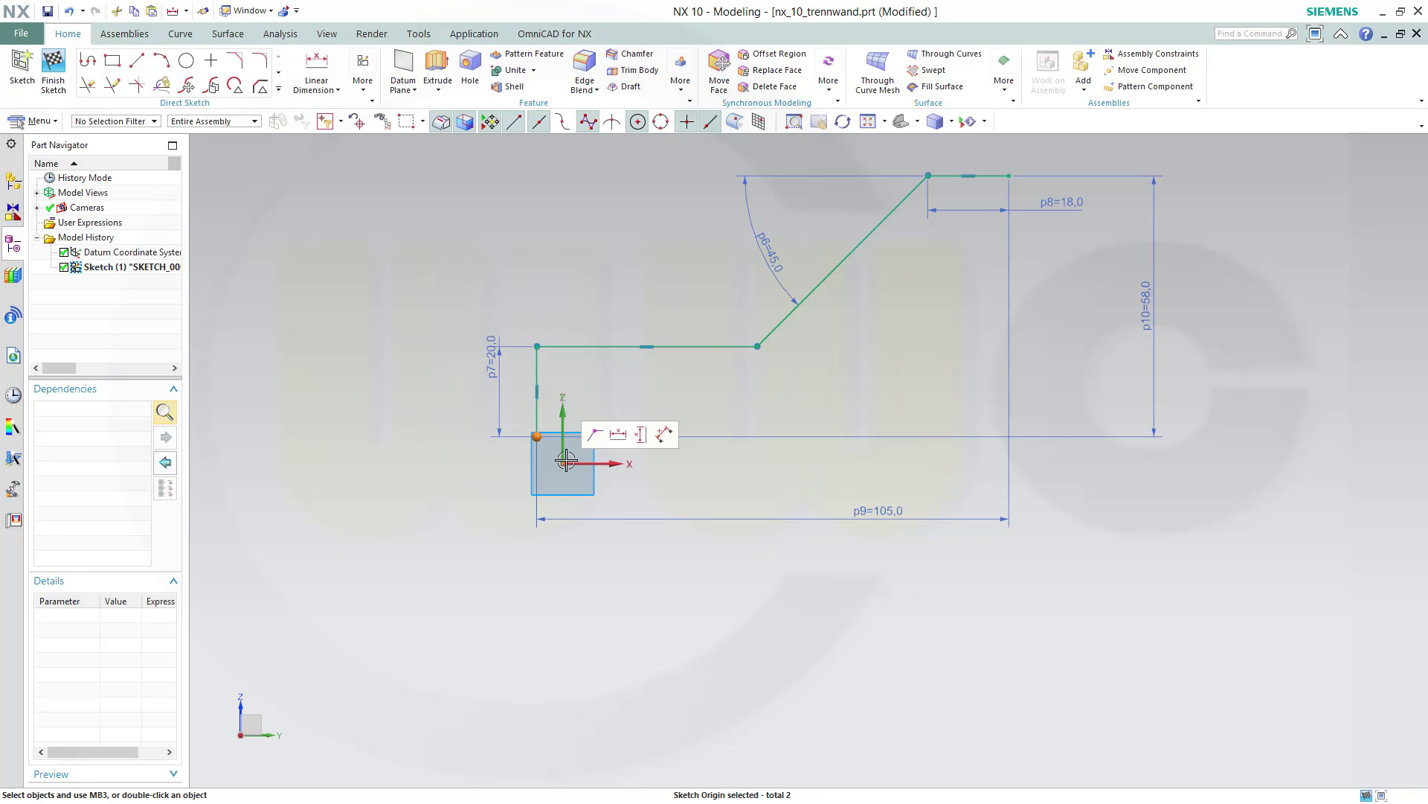
left_click(594, 435)
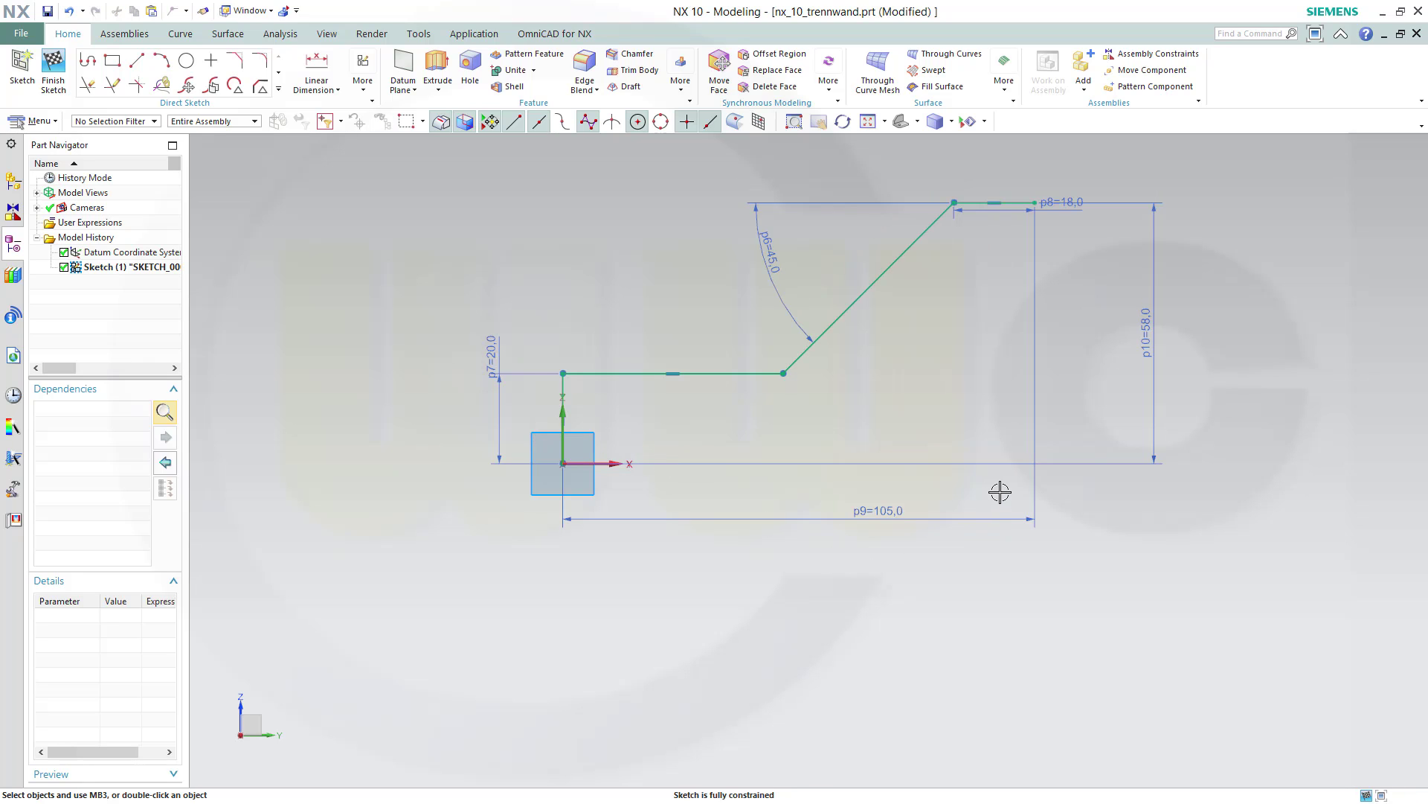
Finish the sketch and begin a datum plane offset 13.5 mm from YZ
left_click(52, 69)
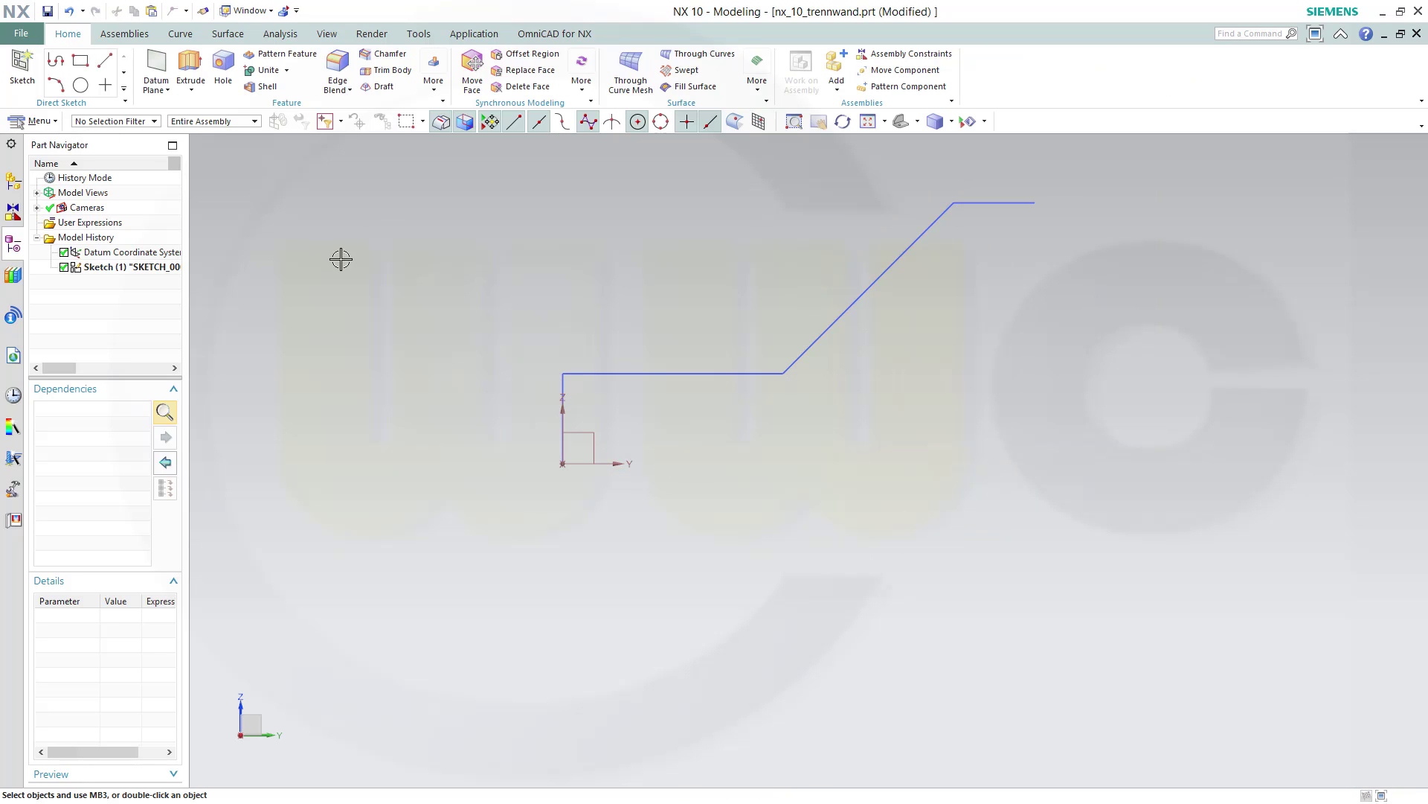
mouse_move(566, 363)
middle_mouse_down()
mouse_move(561, 424)
mouse_move(573, 395)
mouse_move(610, 387)
mouse_move(575, 384)
middle_mouse_up()
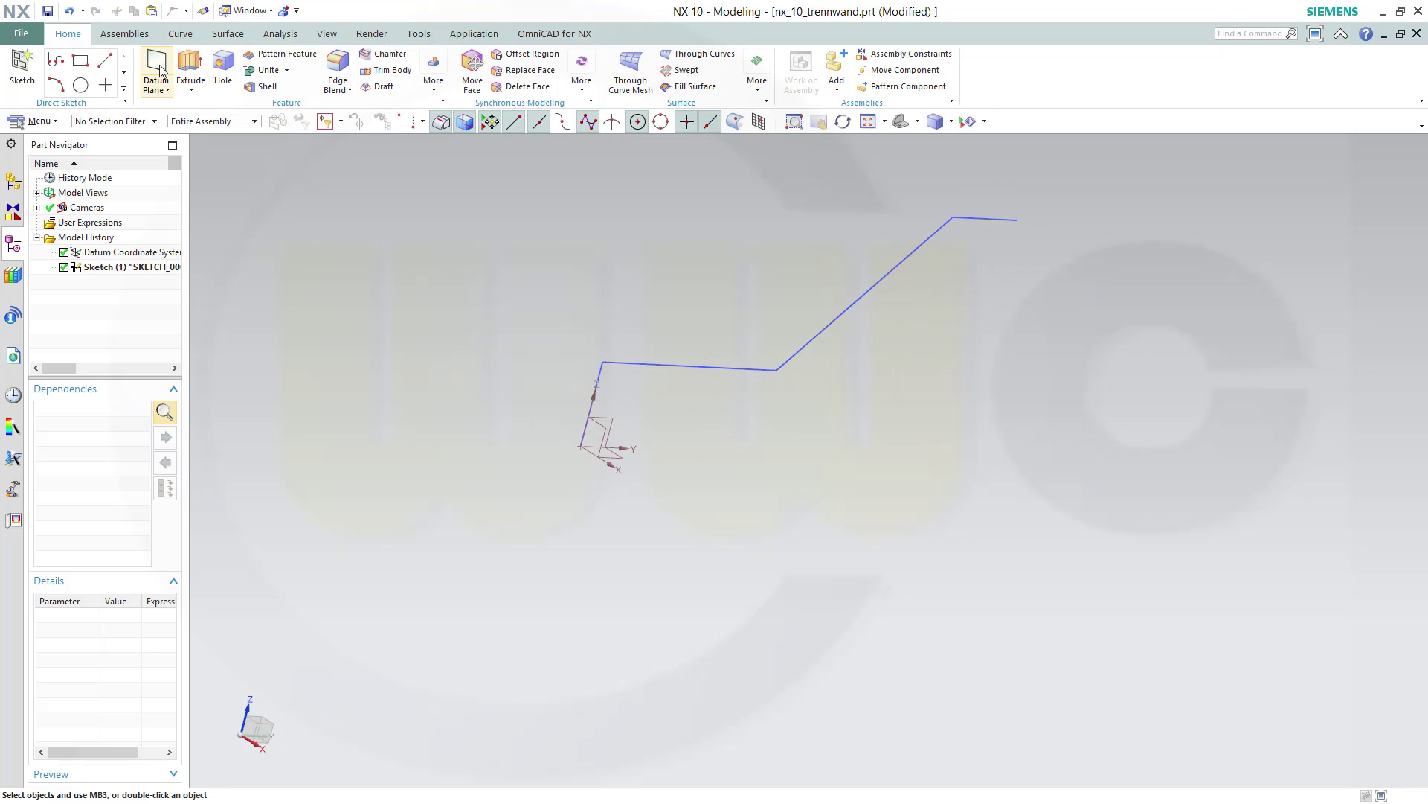
left_click(616, 414)
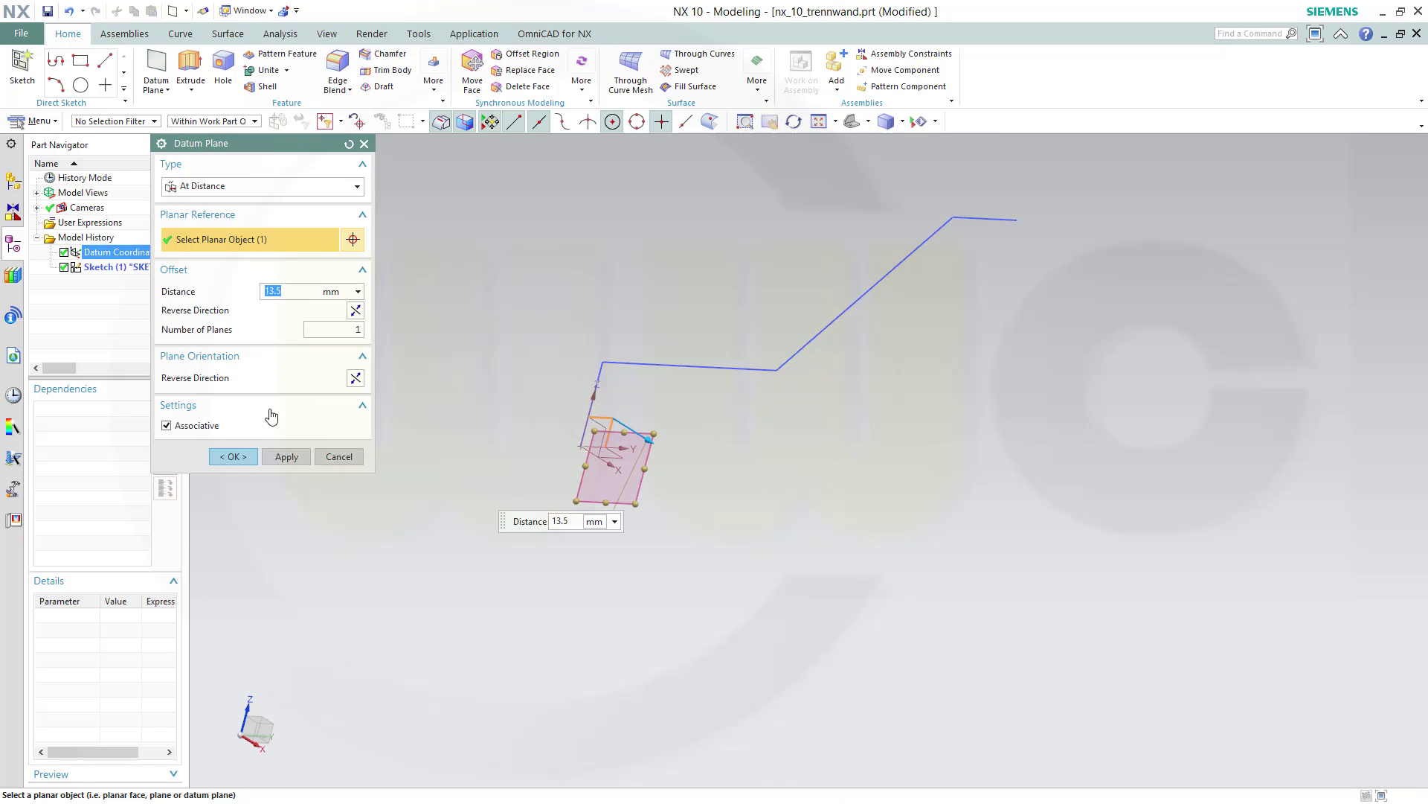
Create the 13.5 mm datum plane and duplicate Sketch (1) as Sketch (3)
left_click(234, 456)
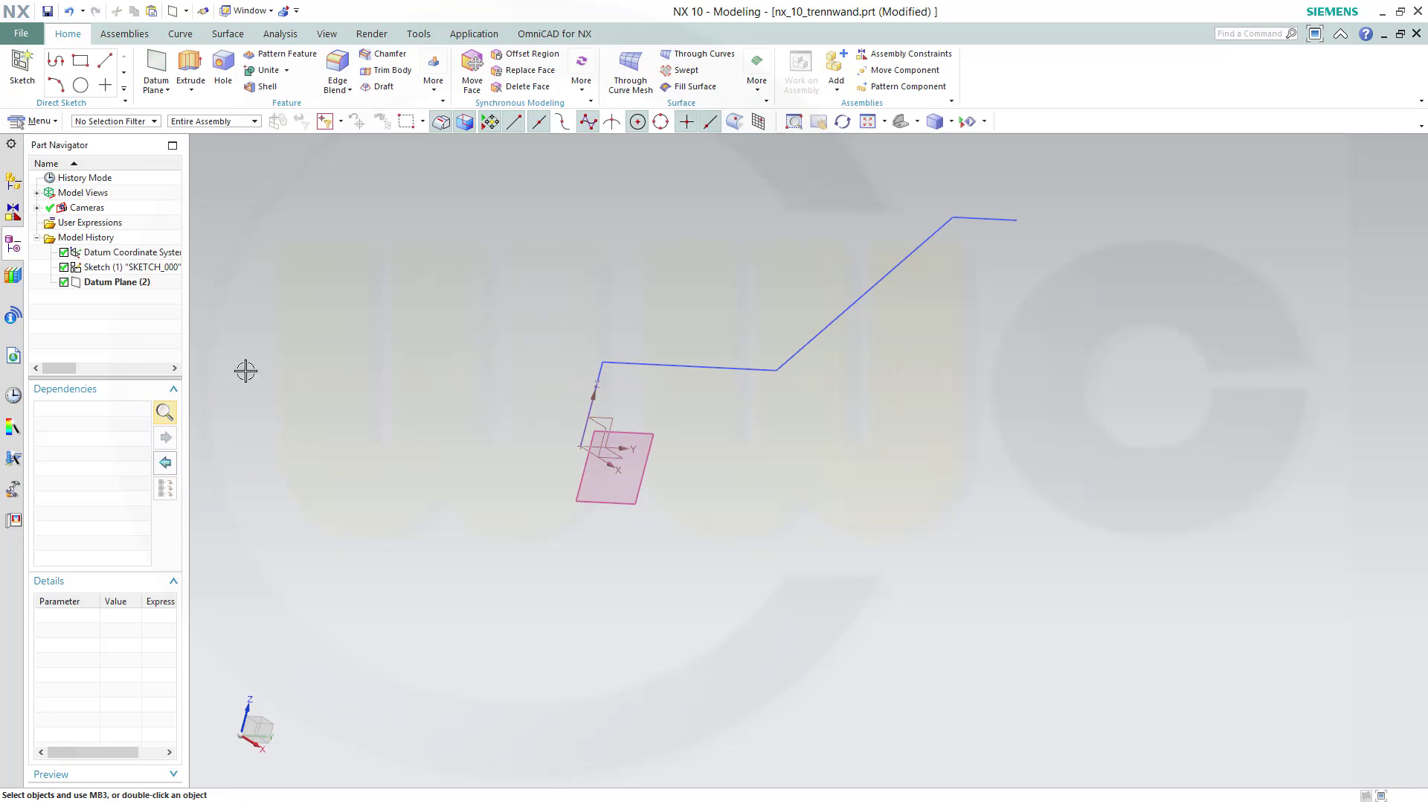
left_click(124, 269)
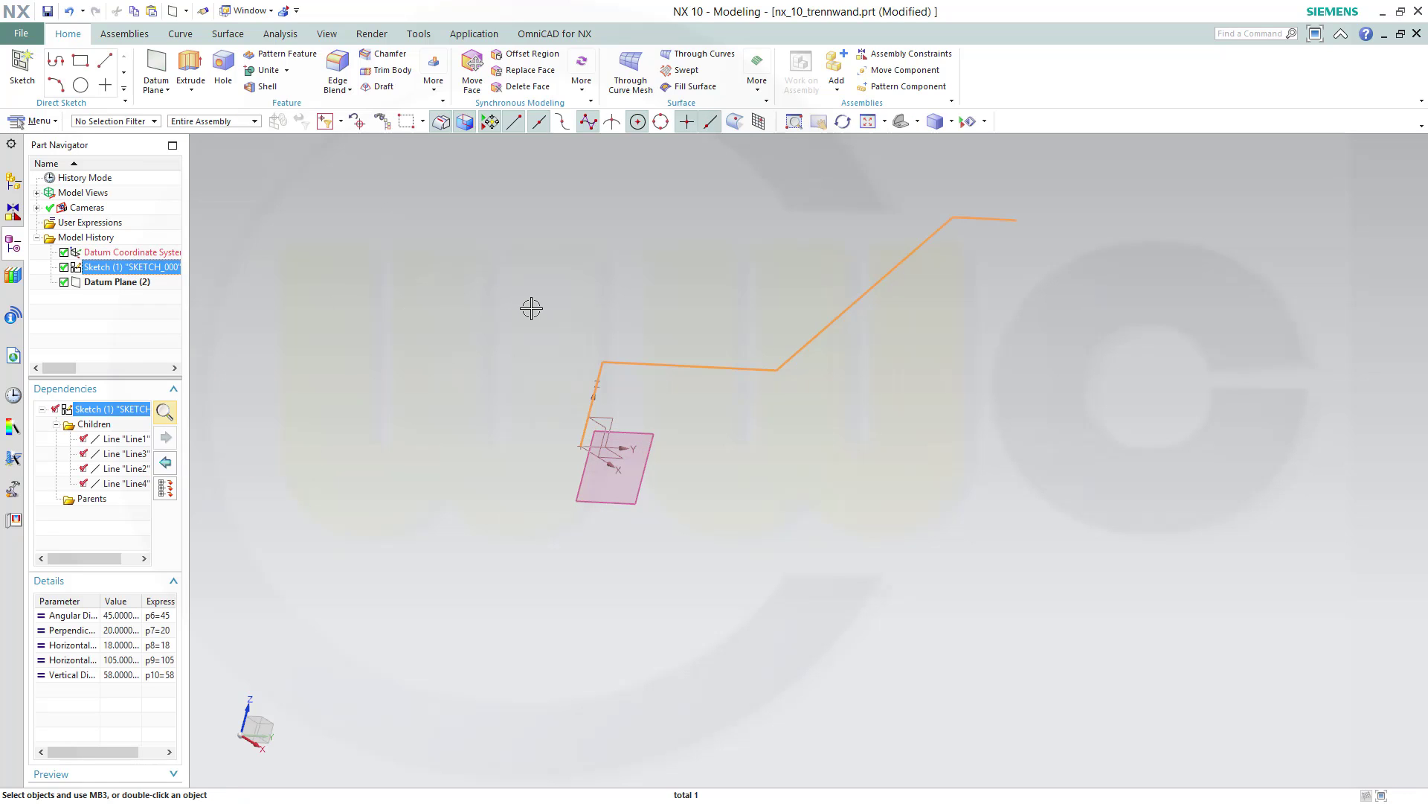
key("Escape")
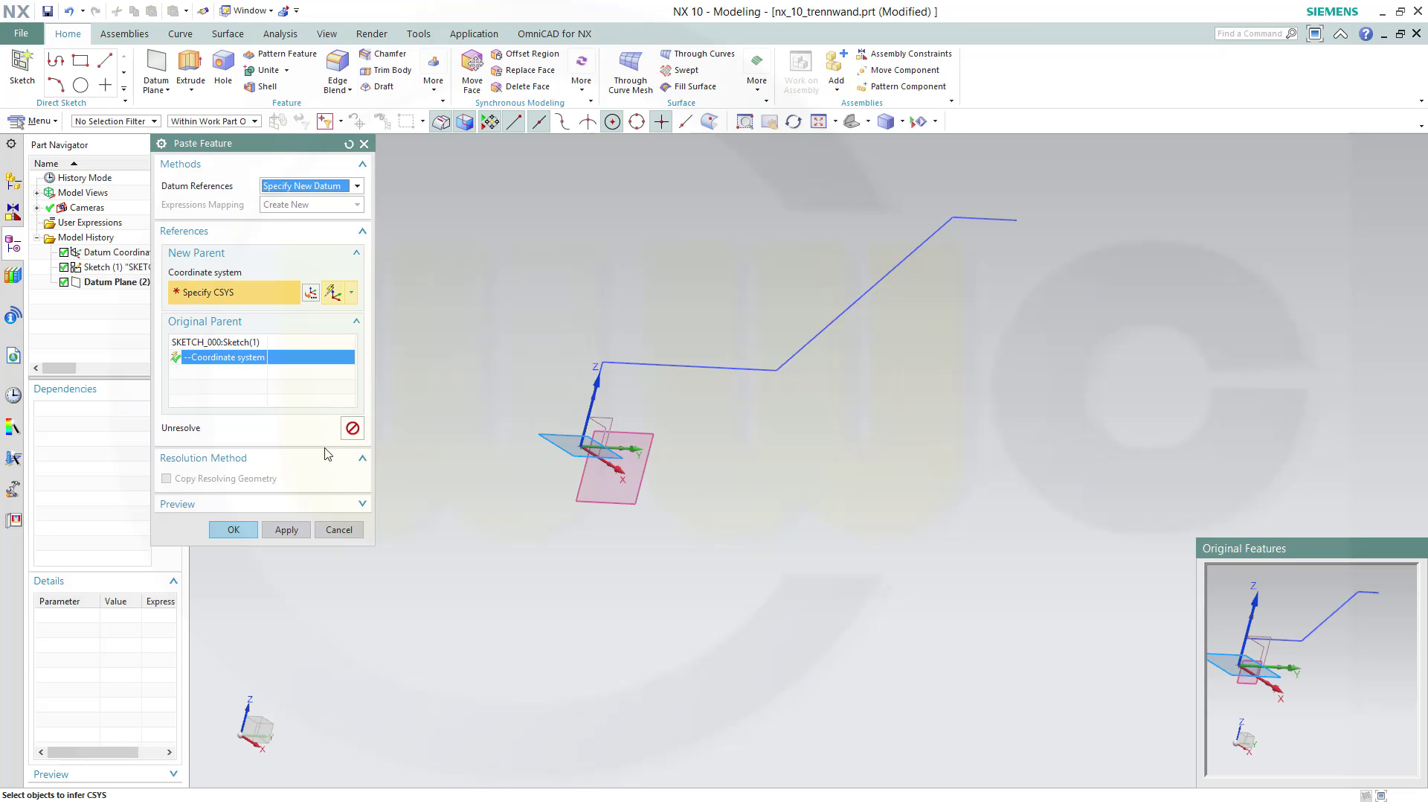
left_click(233, 529)
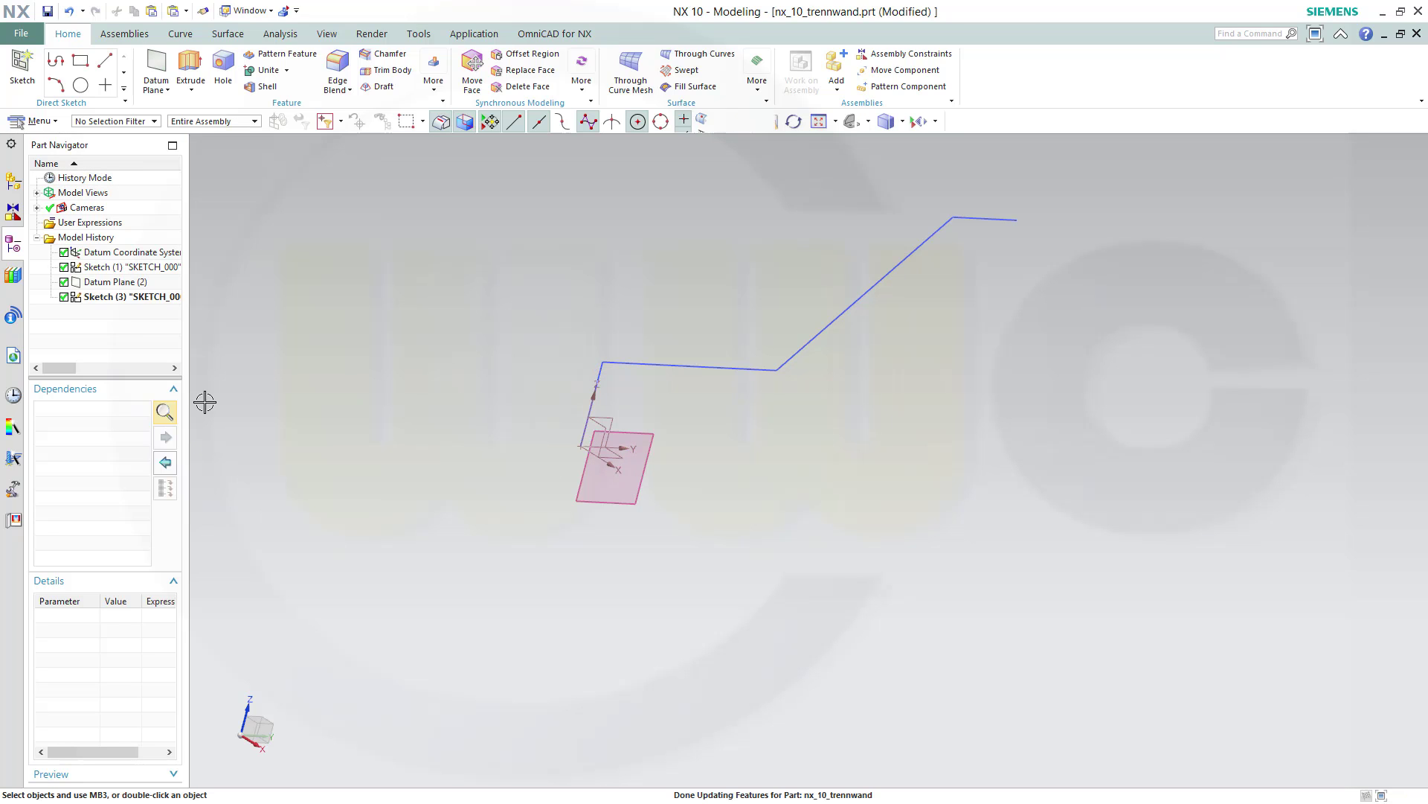
left_click(109, 297)
double_click(109, 297)
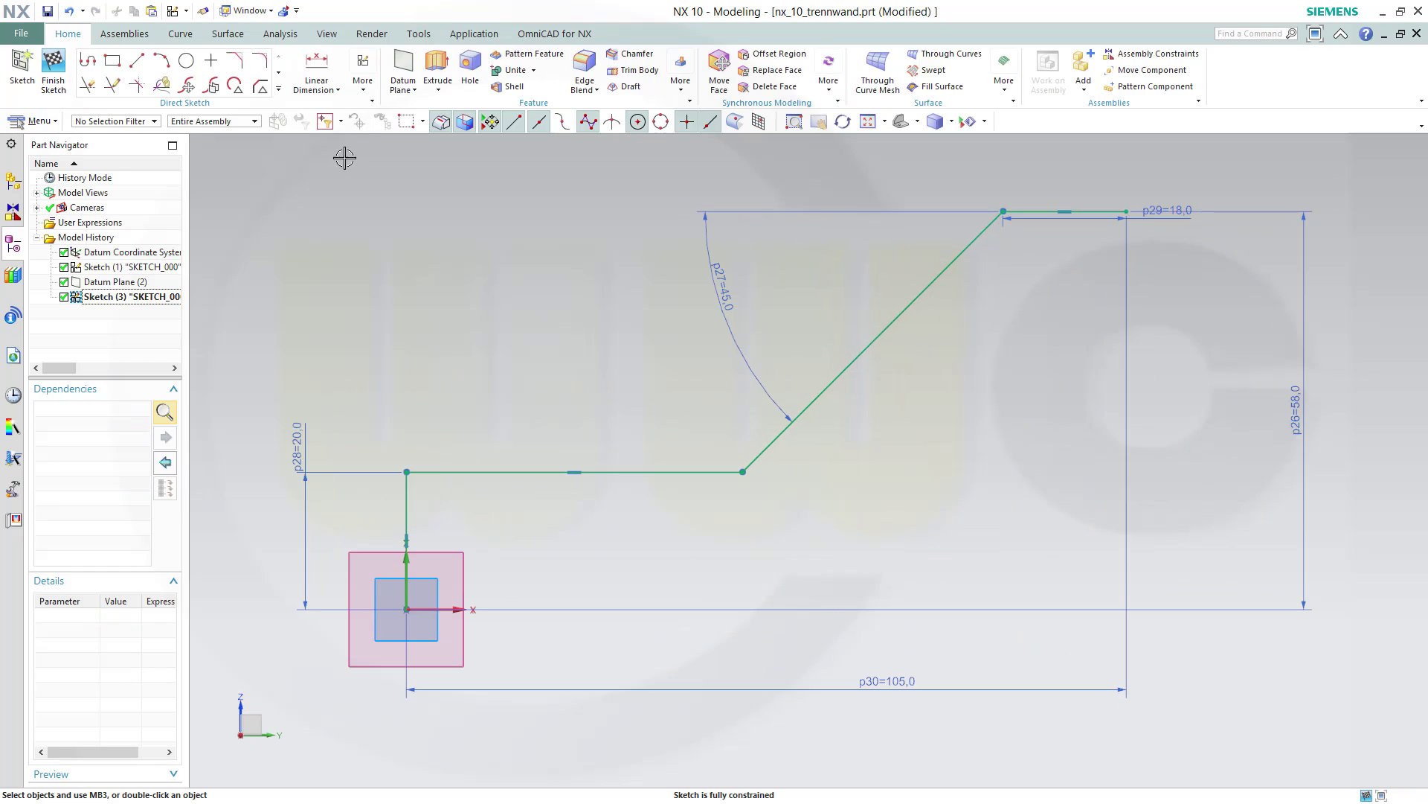
Reattach Sketch (3) onto Datum Plane (2)
left_click(363, 82)
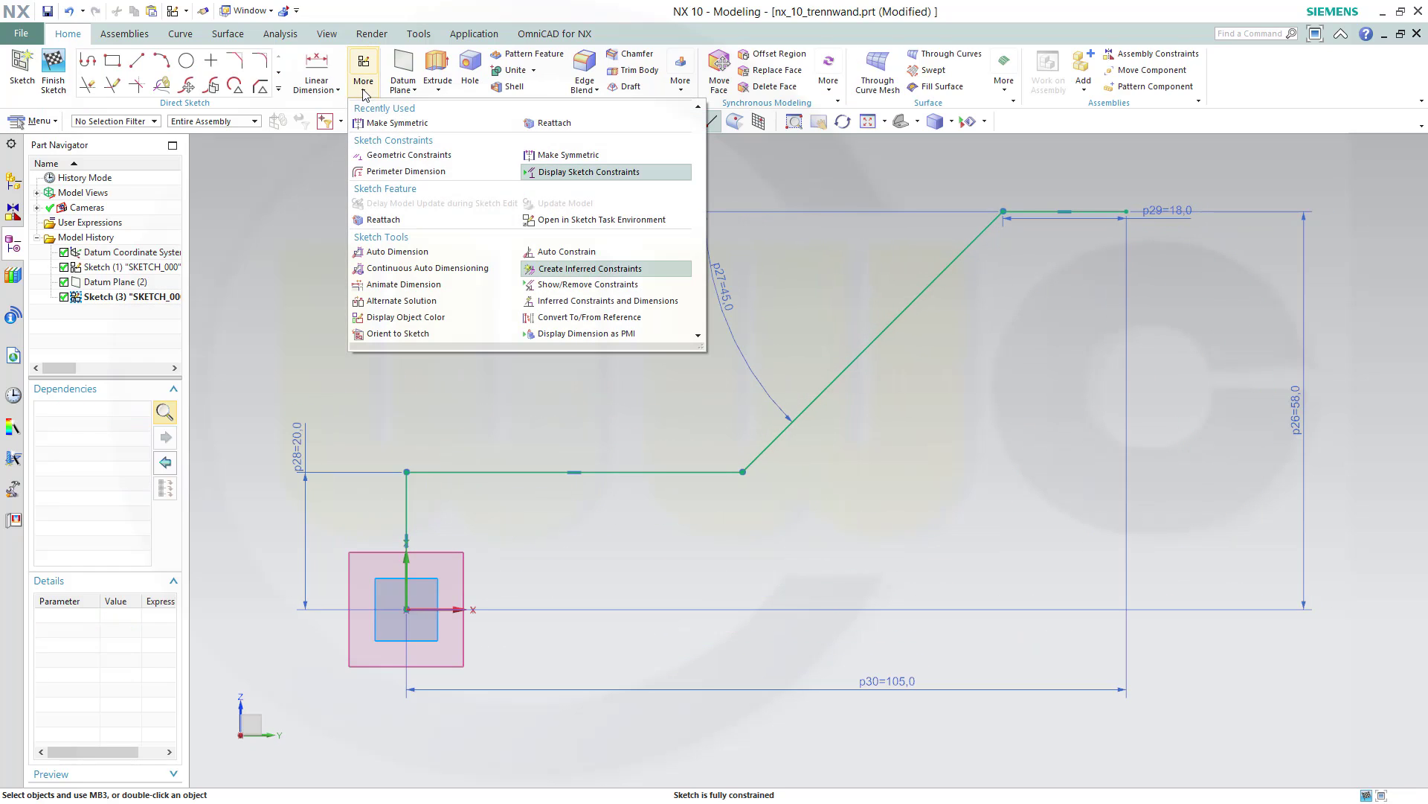
left_click(387, 215)
key("Home")
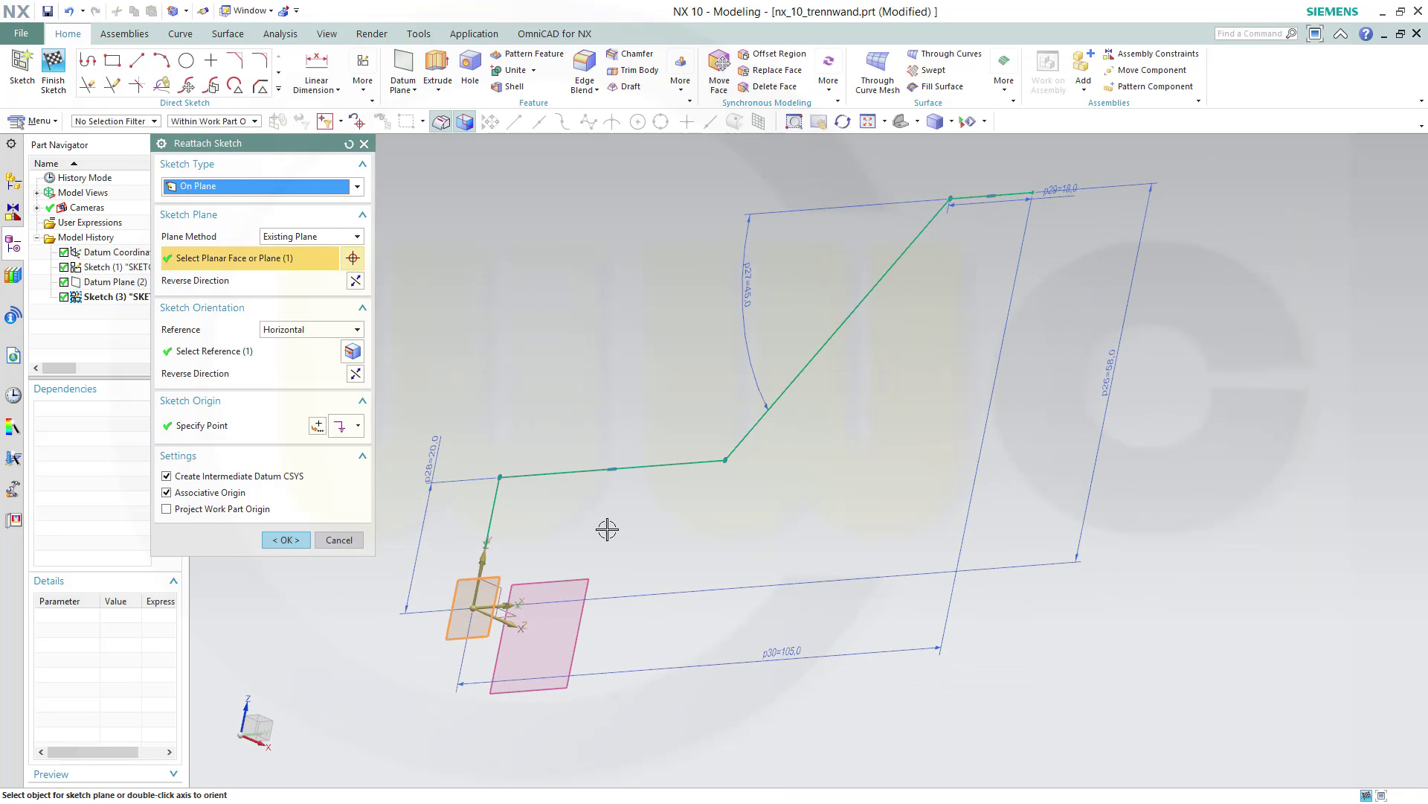
left_click(286, 540)
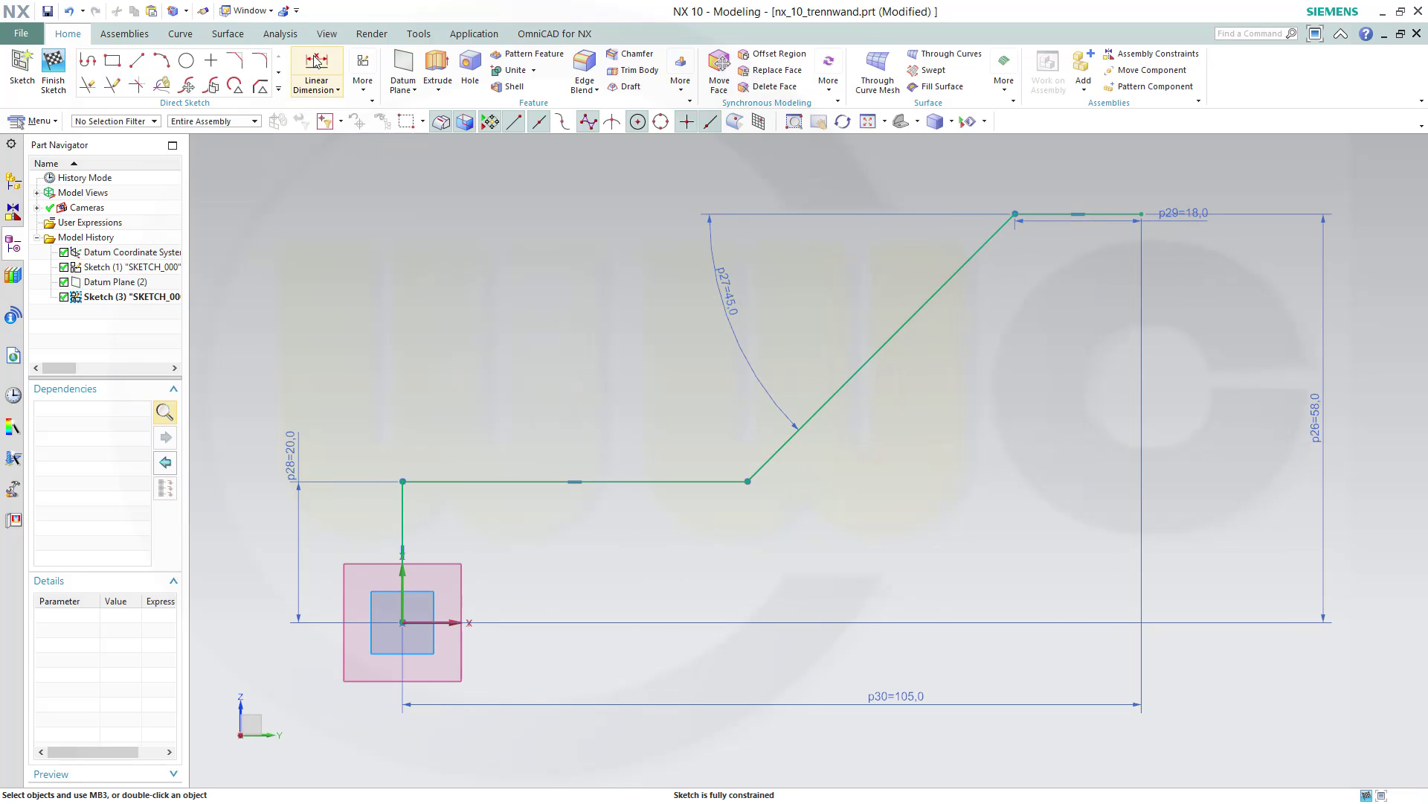
Change dimensions p28 and p29 to 38 and angle p27 to 40°
left_click(294, 459)
double_click(294, 459)
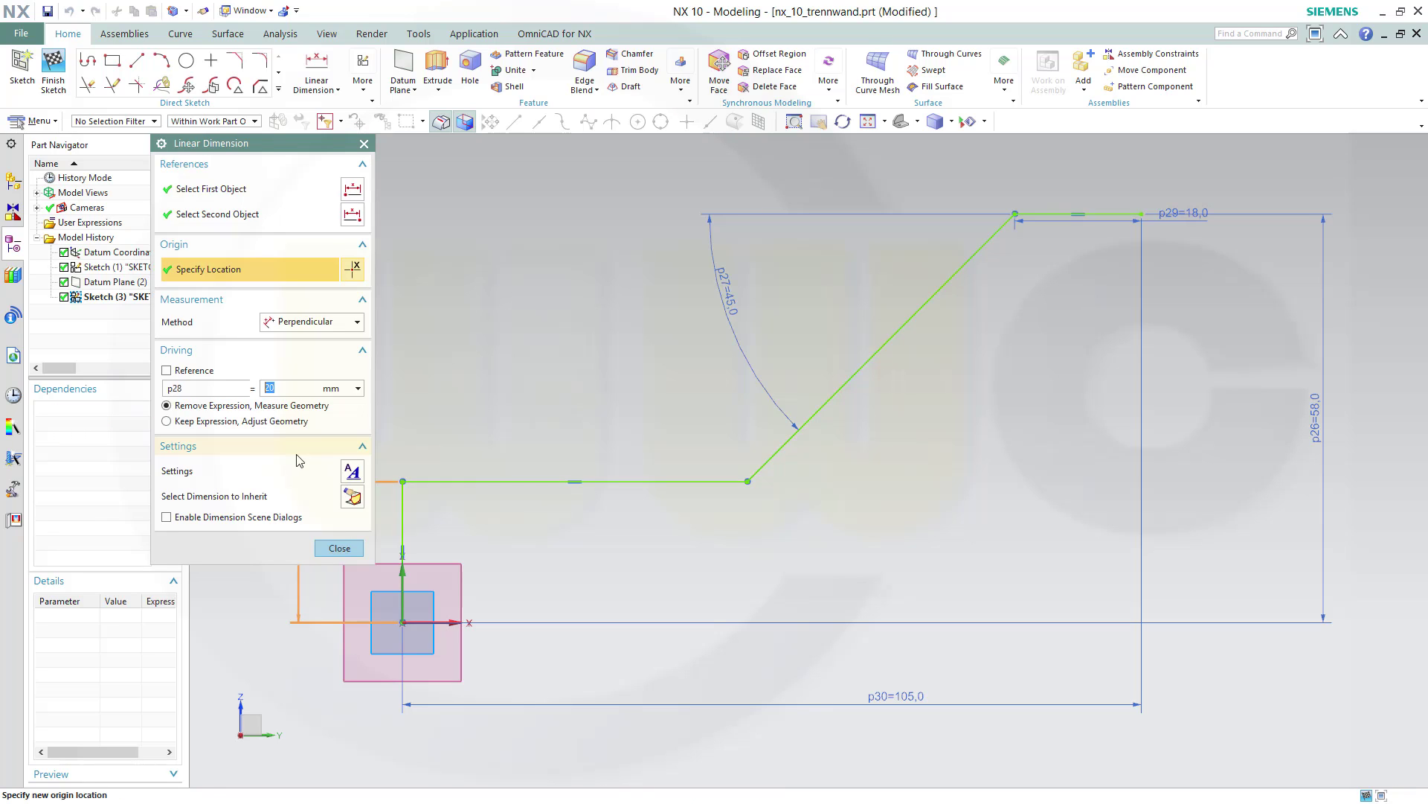
key("Return")
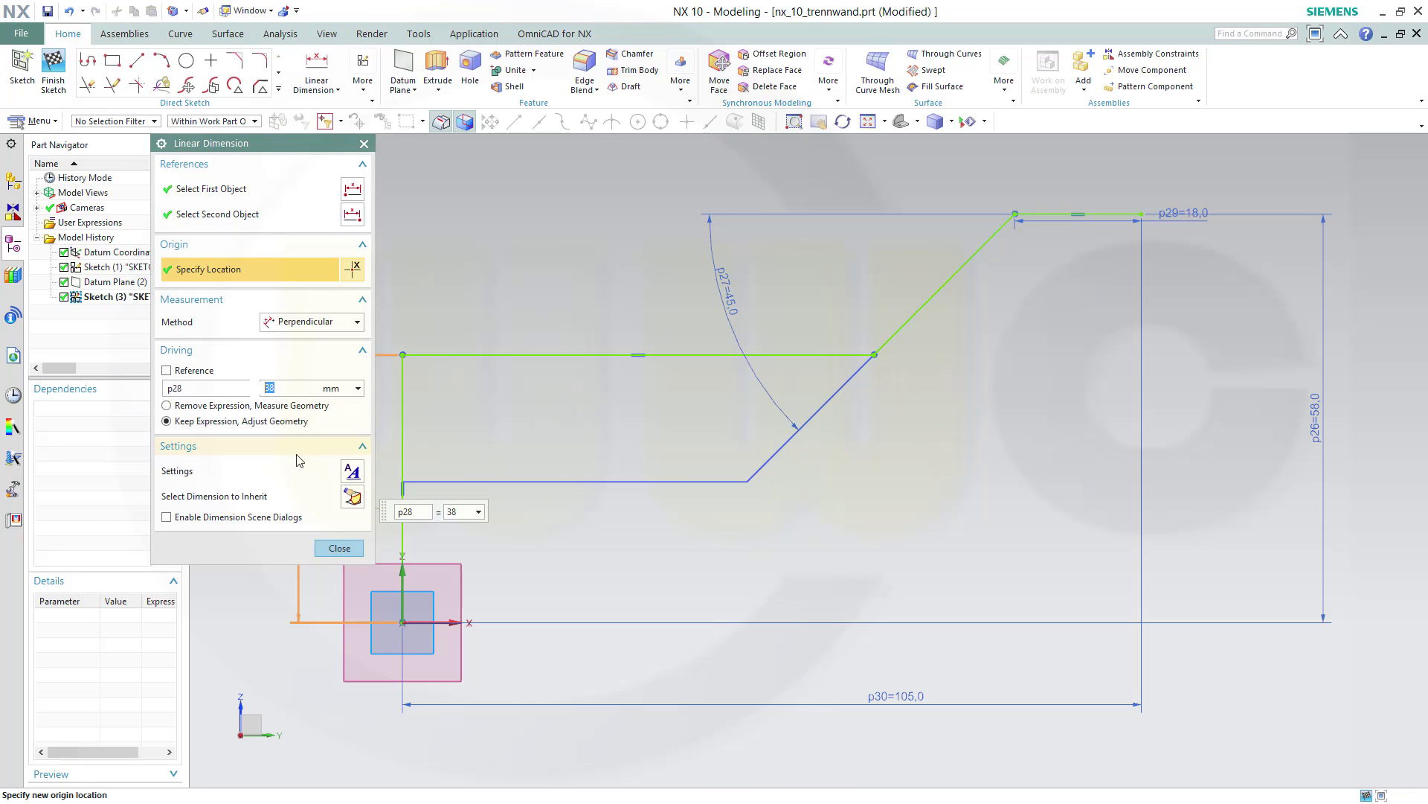
left_click(339, 549)
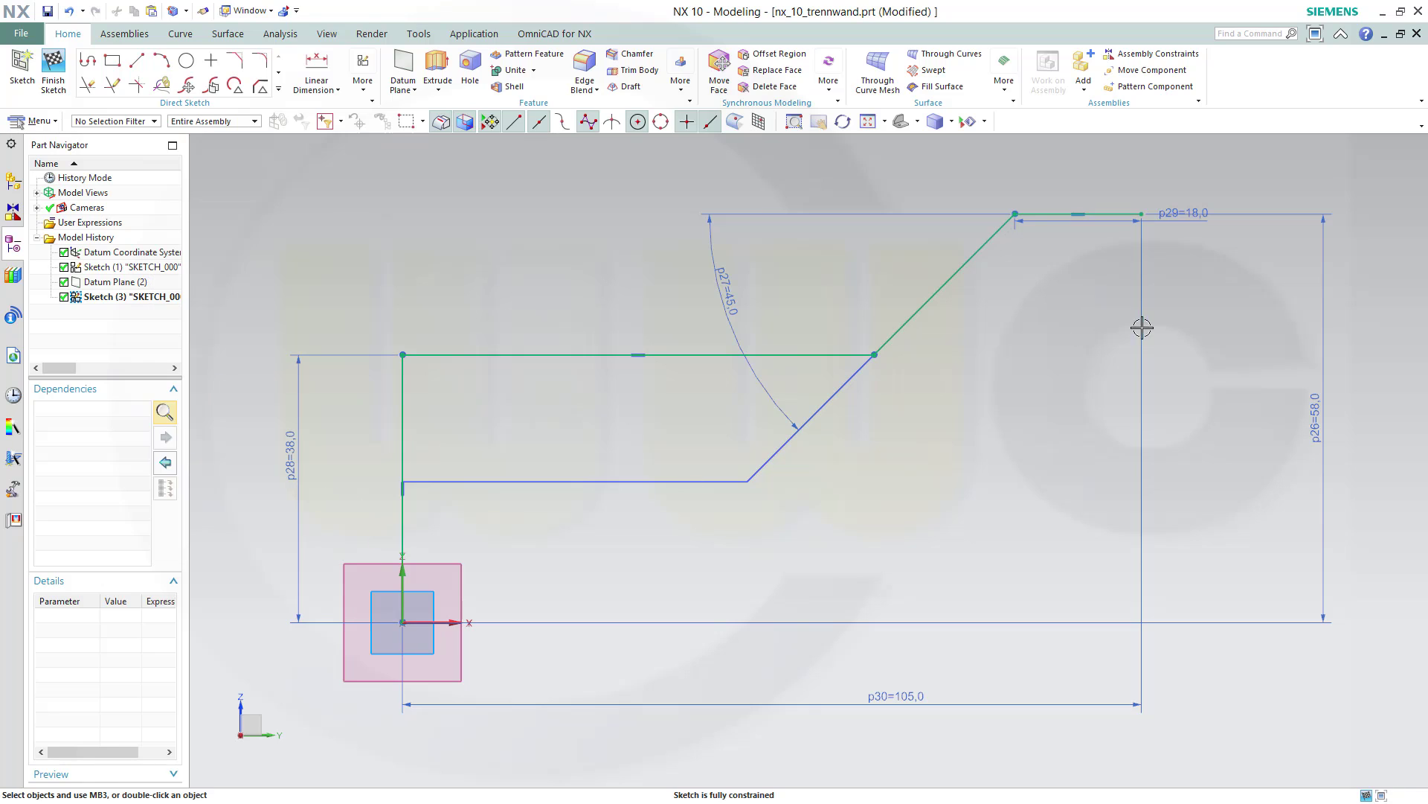
double_click(1193, 213)
type("38")
key("Return")
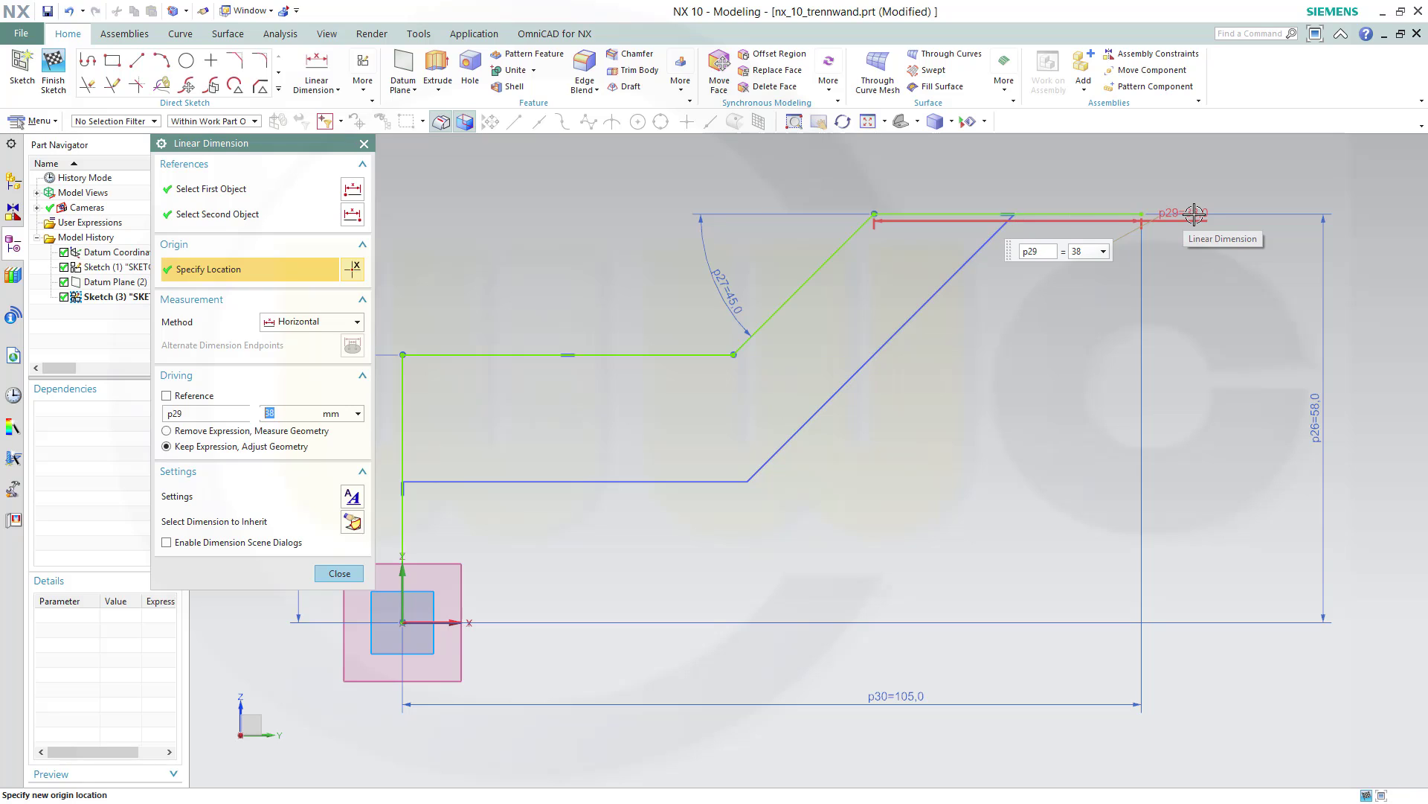
left_click(350, 573)
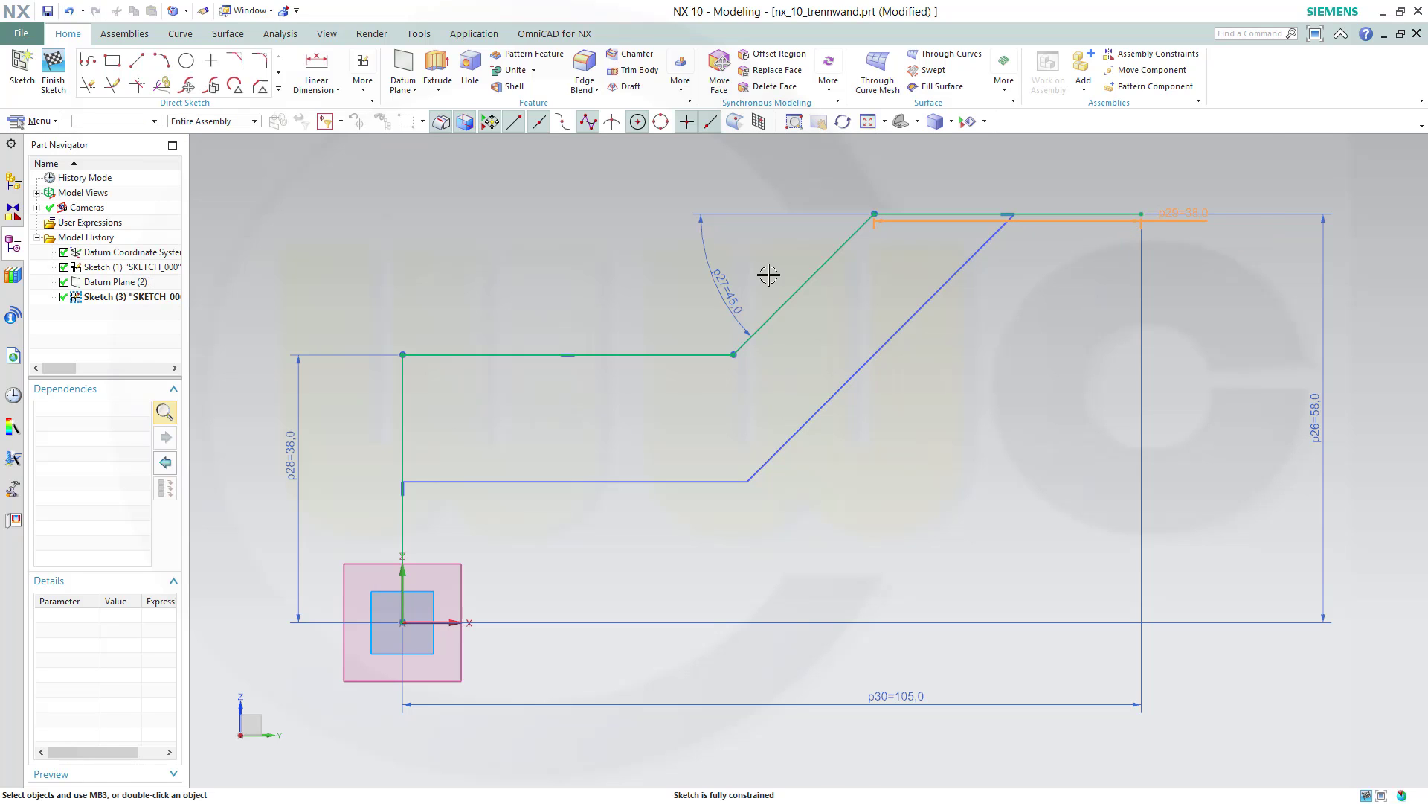
double_click(721, 289)
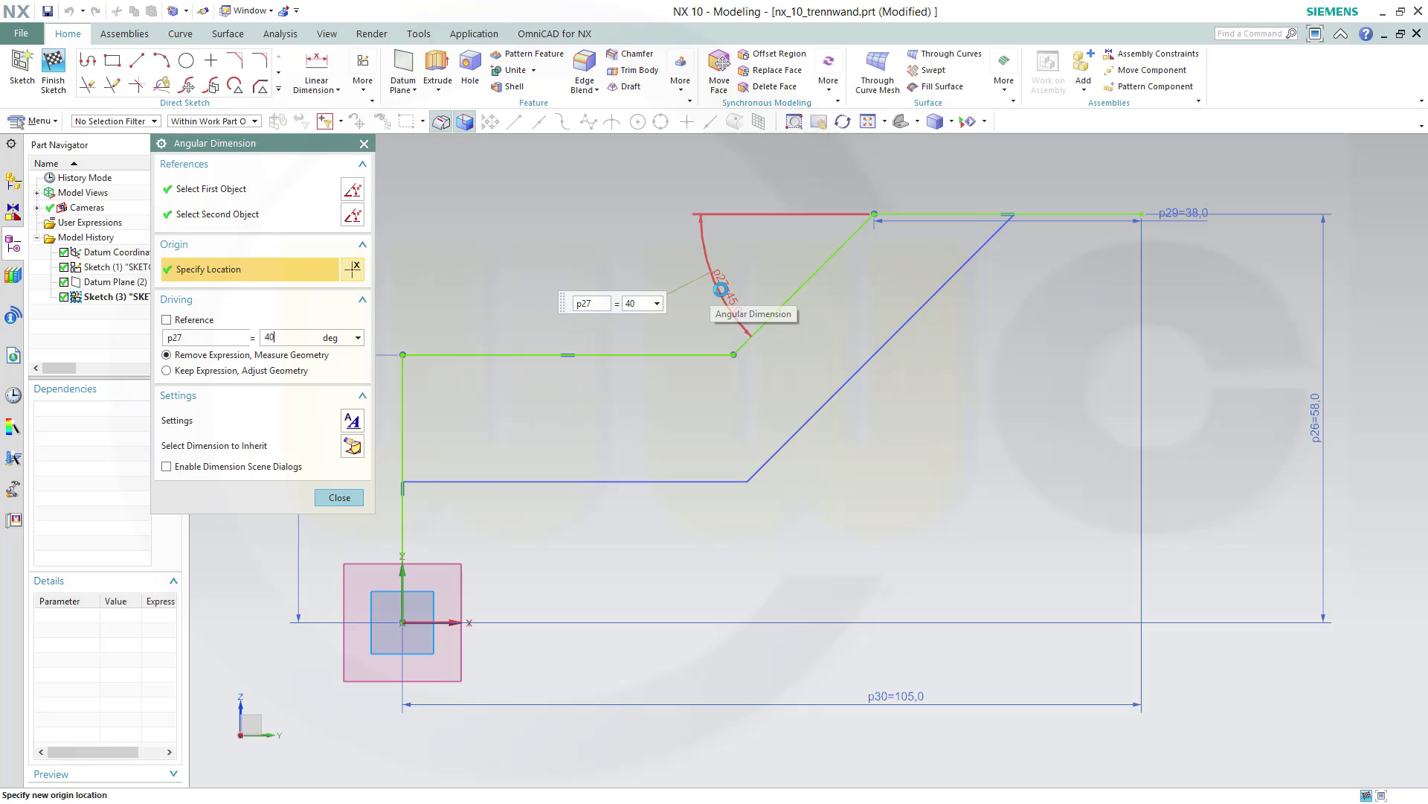
type("40")
key("Return")
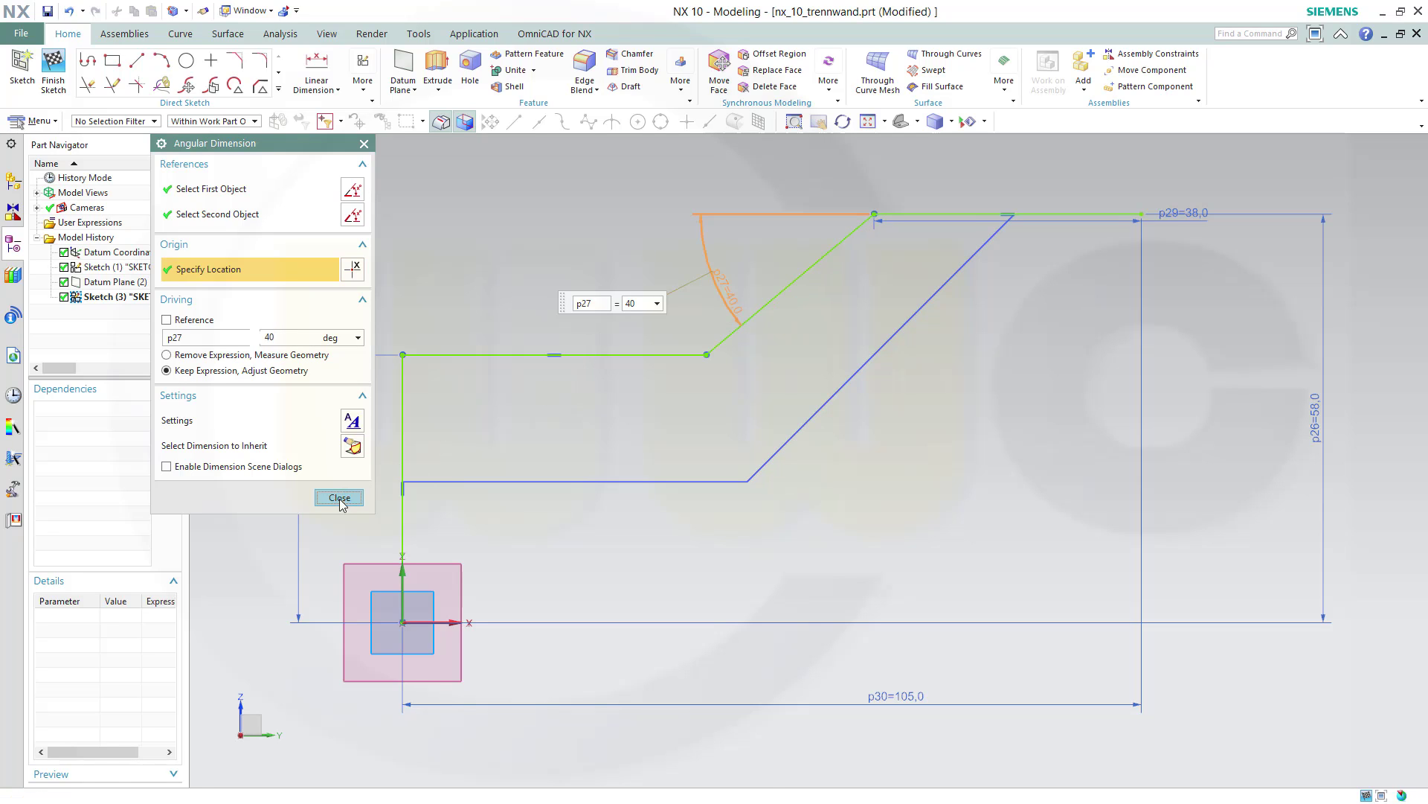
Finish the edited sketch and orbit to view both profiles in 3D
left_click(340, 496)
key("ctrl+q")
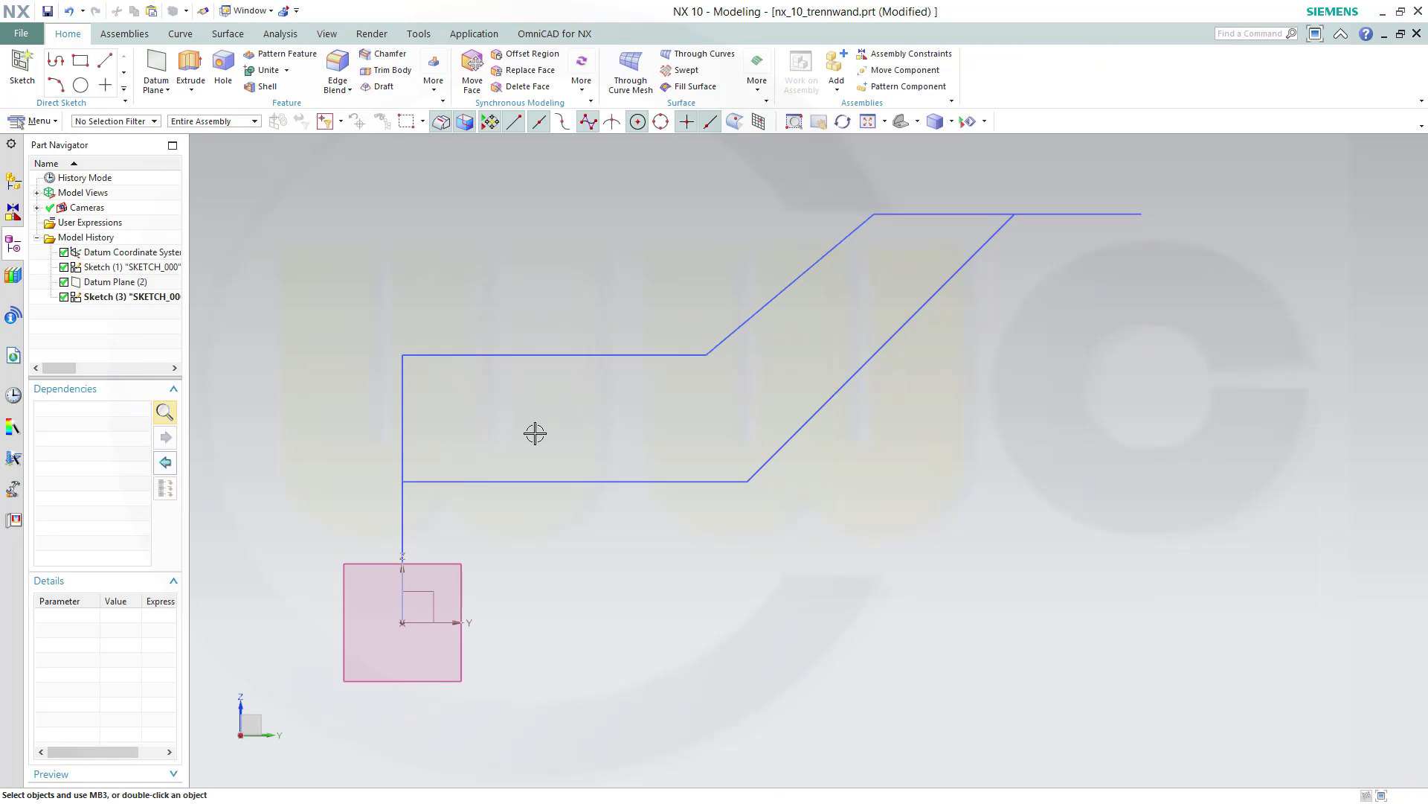
mouse_move(535, 433)
middle_mouse_down()
mouse_move(564, 418)
mouse_move(680, 475)
mouse_move(658, 474)
mouse_move(688, 345)
middle_mouse_up()
scroll(689, 343, "down", 3)
middle_click_drag(521, 377, 376, 354)
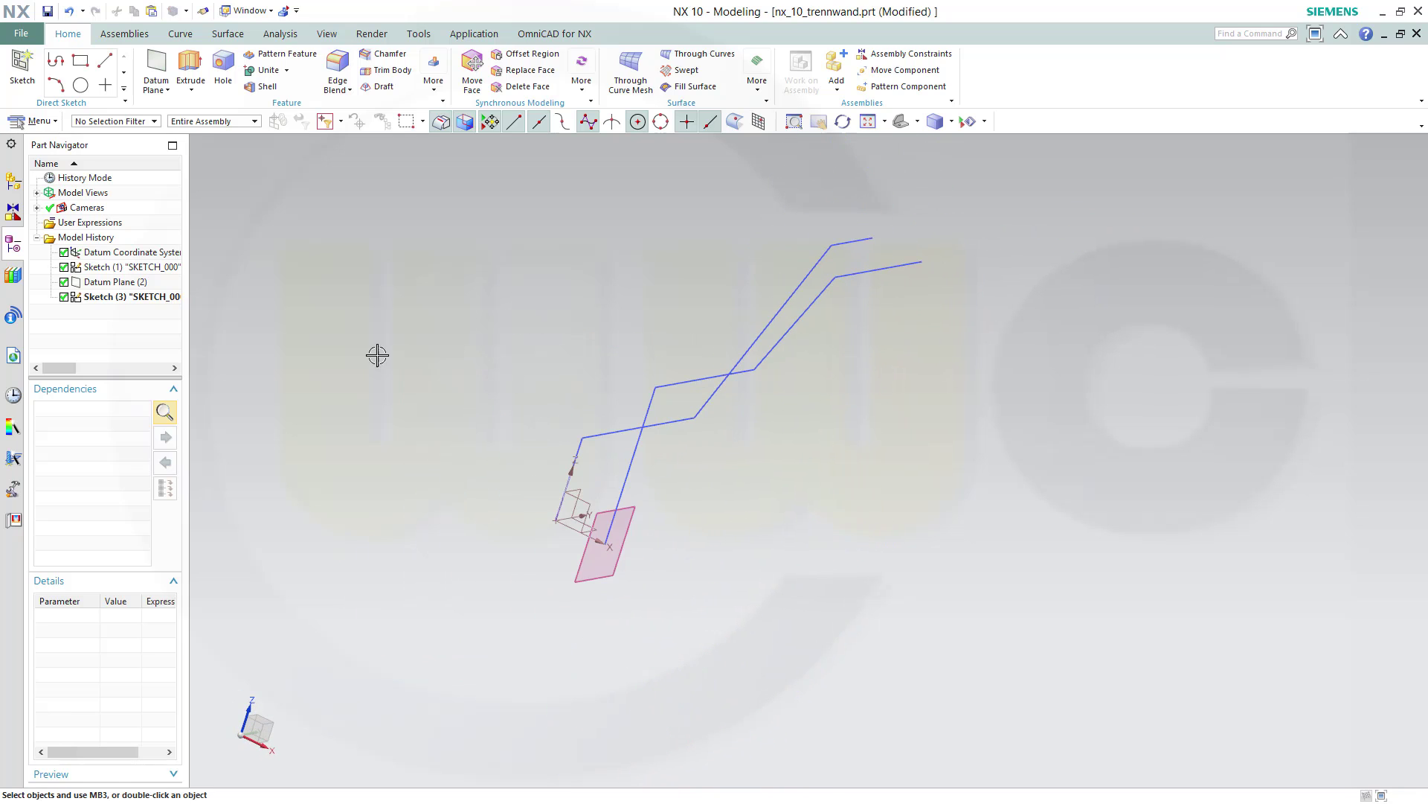
Extrude the sketch as a sheet body 13.5 mm deep
left_click(190, 71)
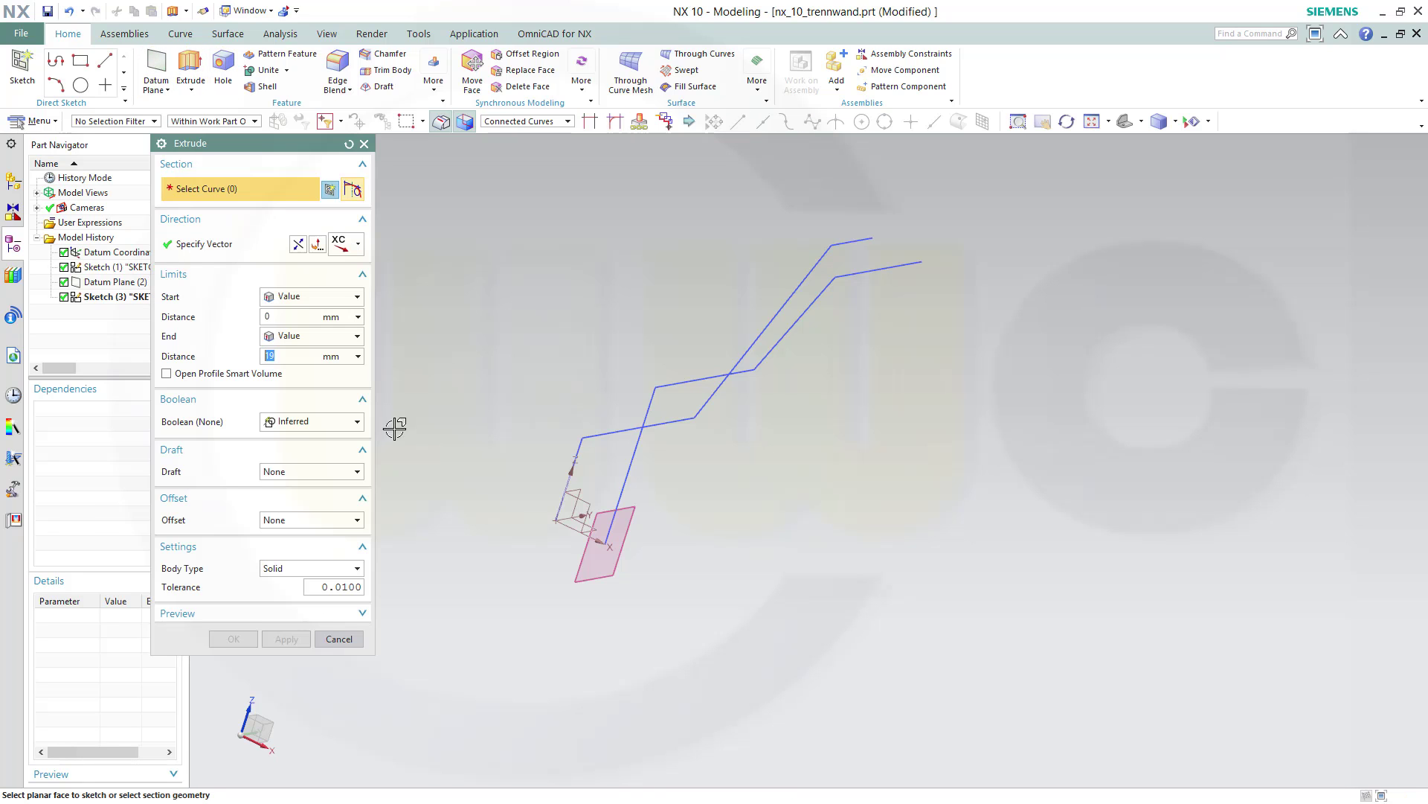
left_click(359, 568)
left_click(327, 596)
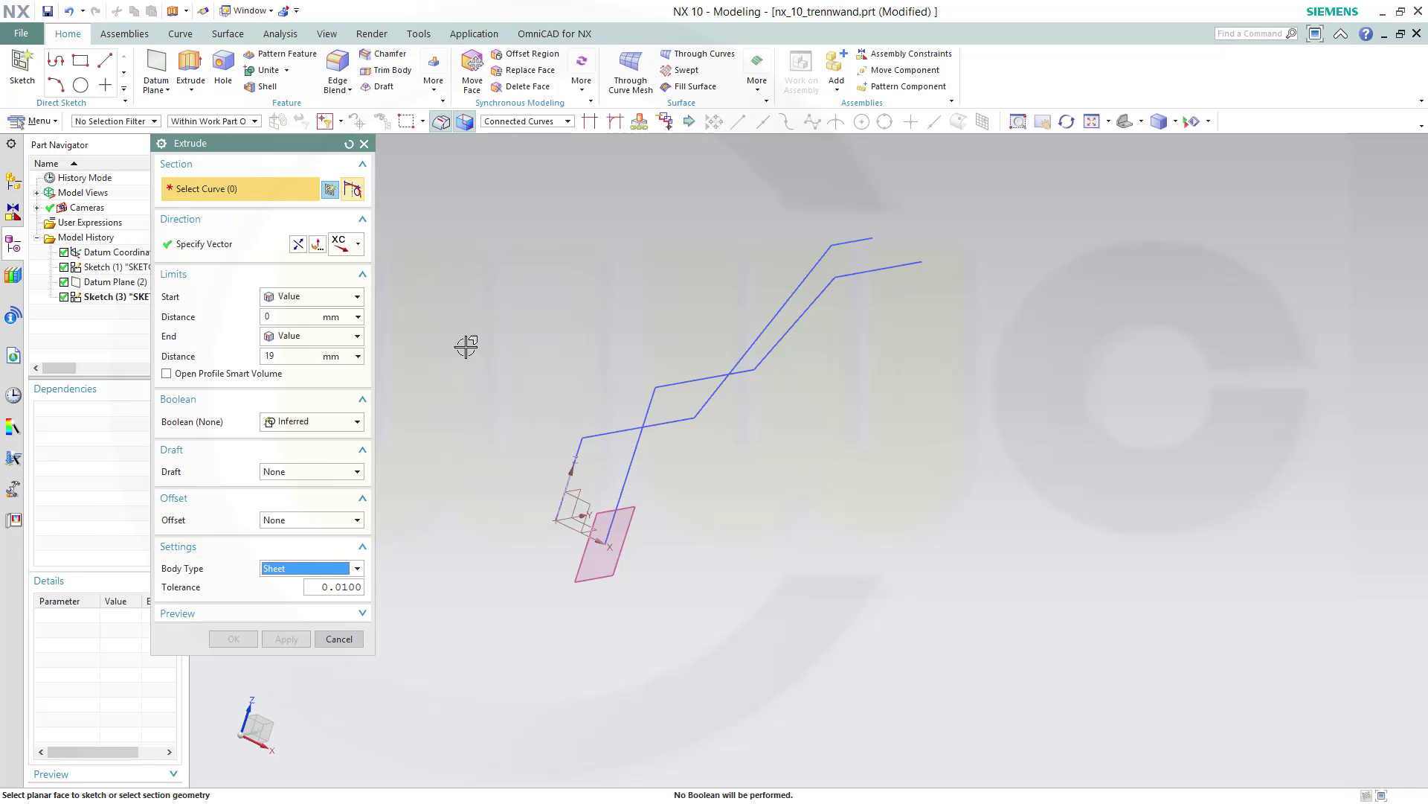
left_click(95, 266)
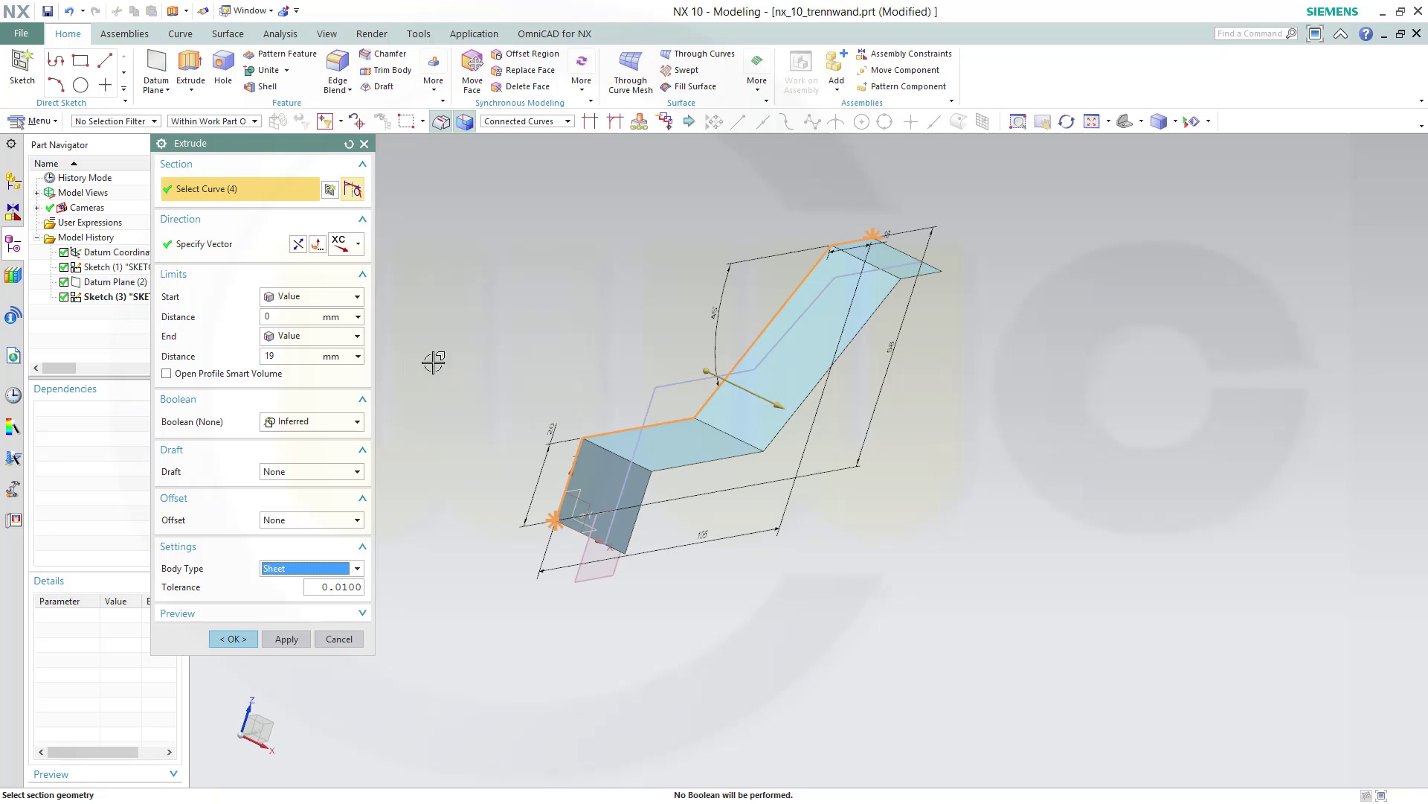
left_click(295, 355)
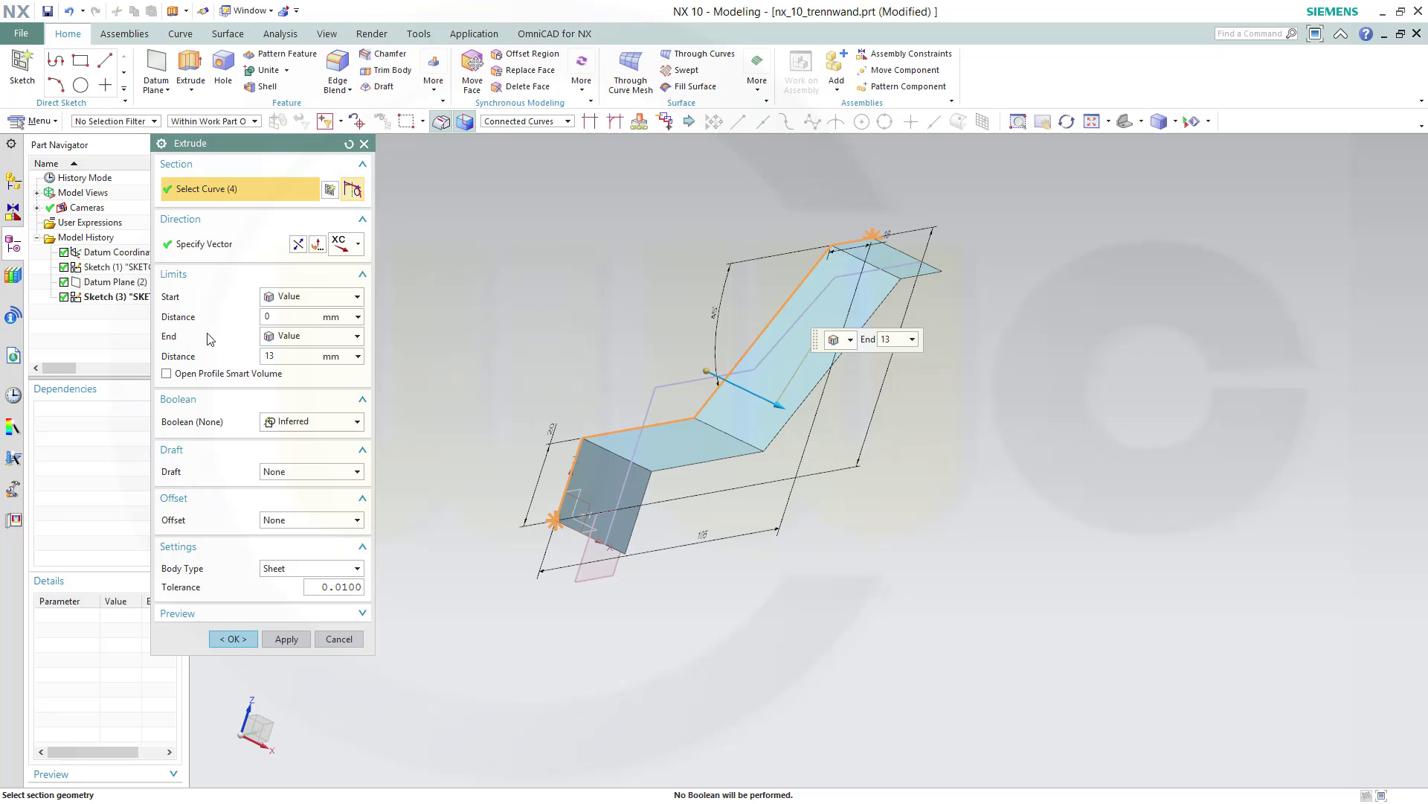
key("Return")
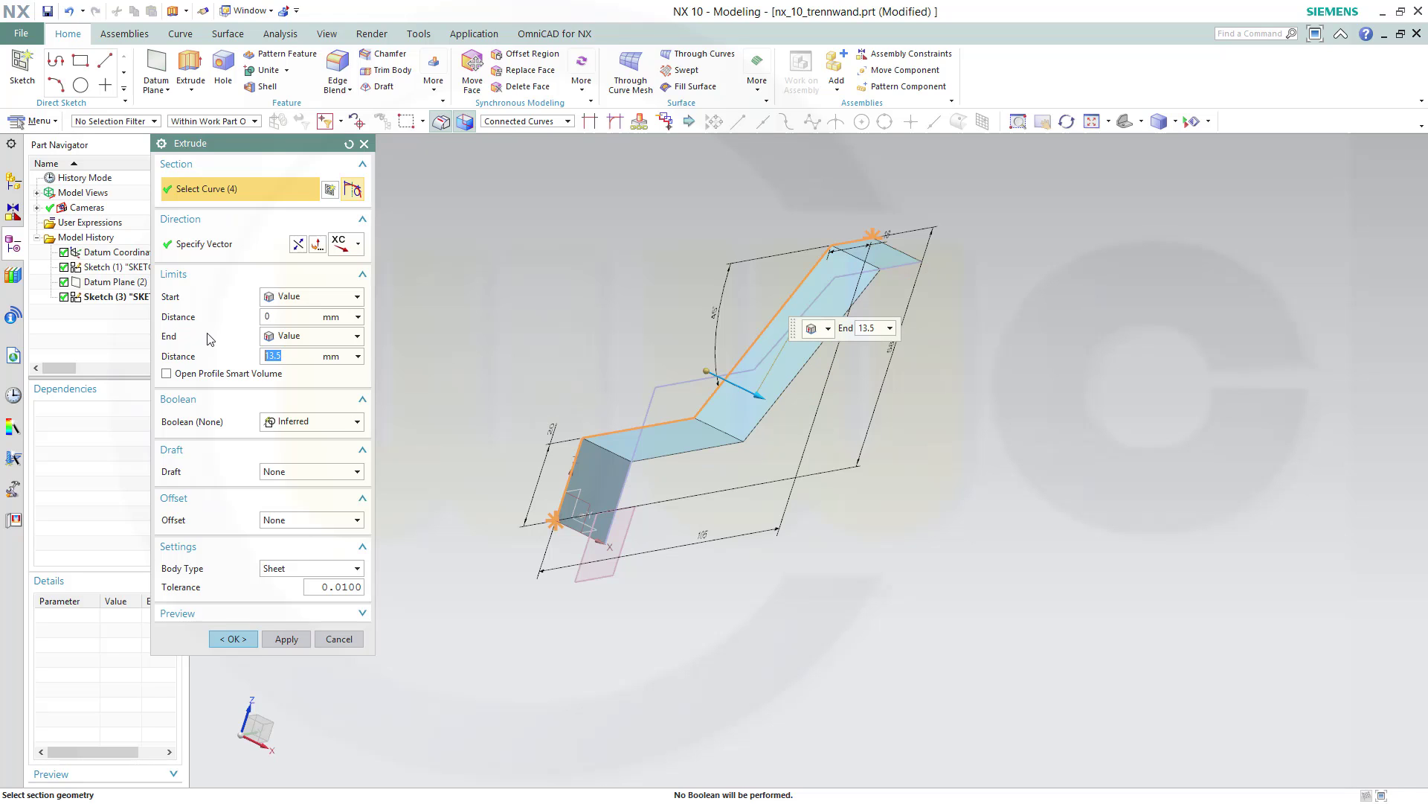
left_click(286, 640)
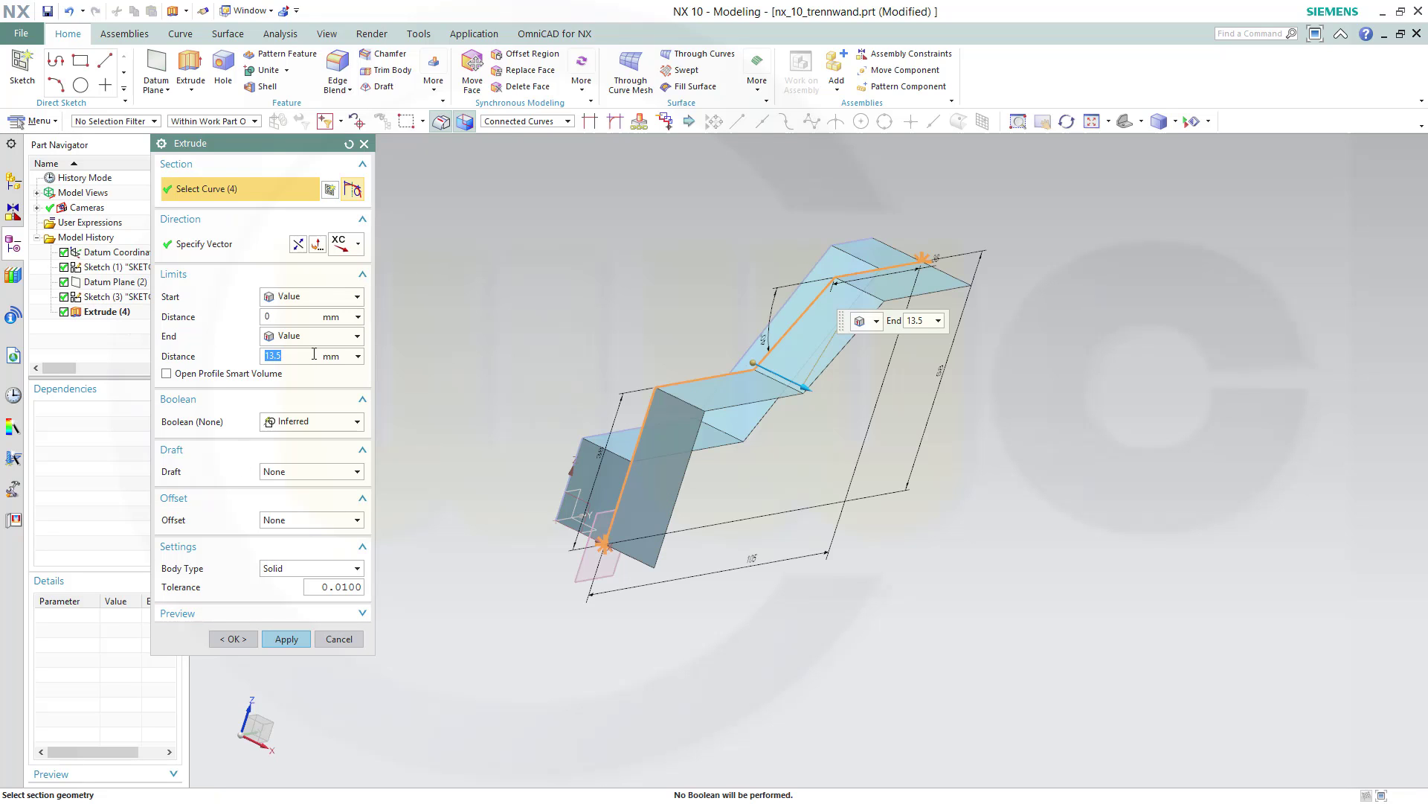
Extrude a second sheet with end distance (65-27)/2, giving 19 mm
type("(65-27)/2")
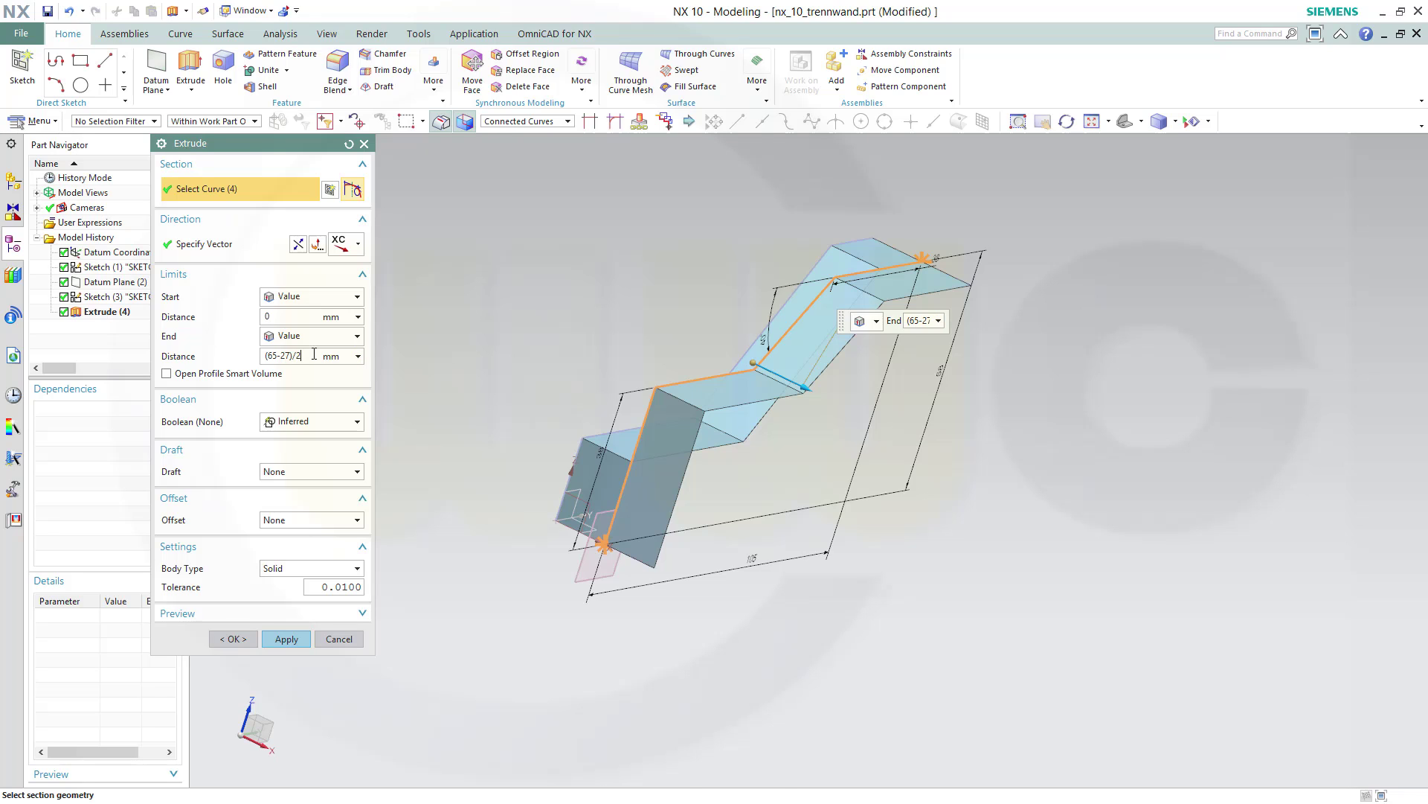
key("Return")
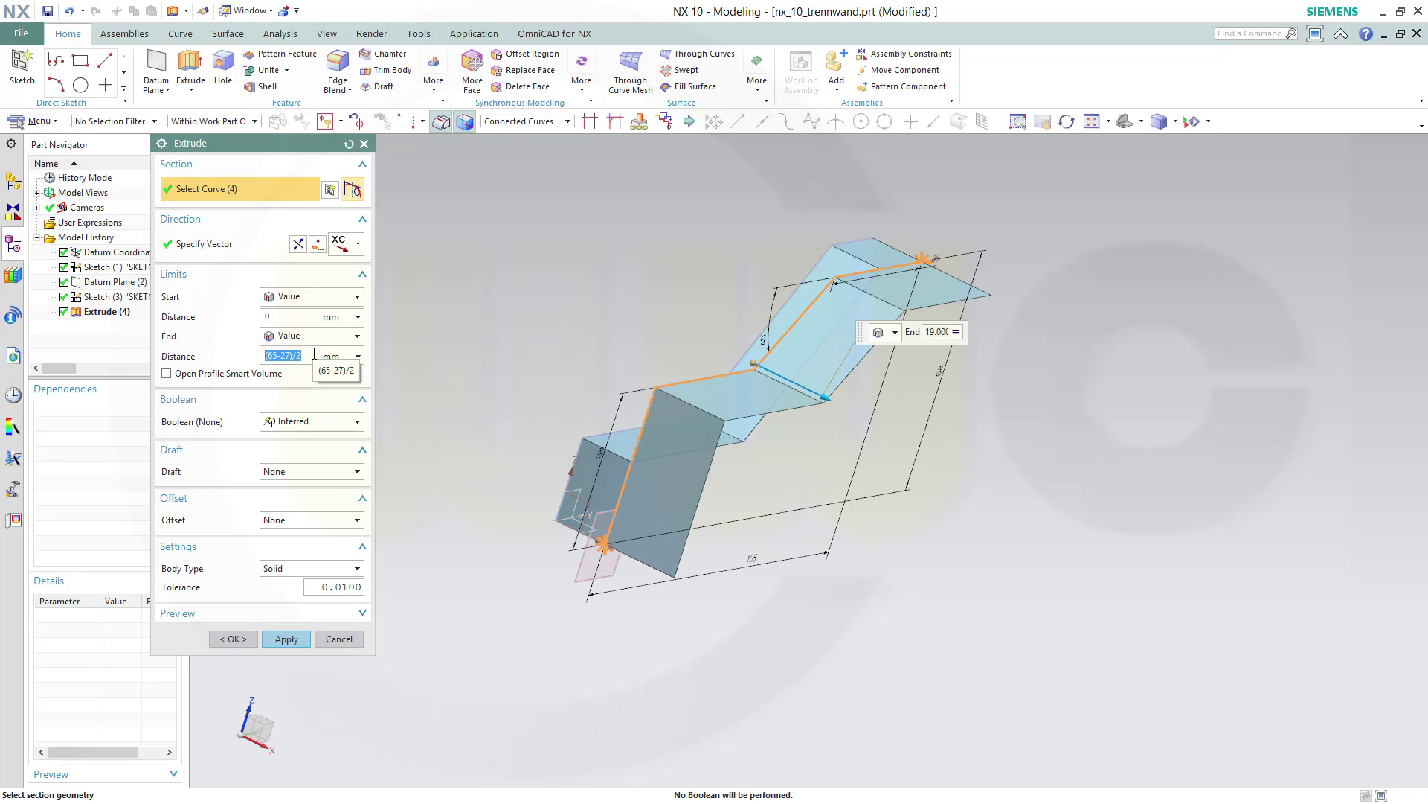
left_click(233, 639)
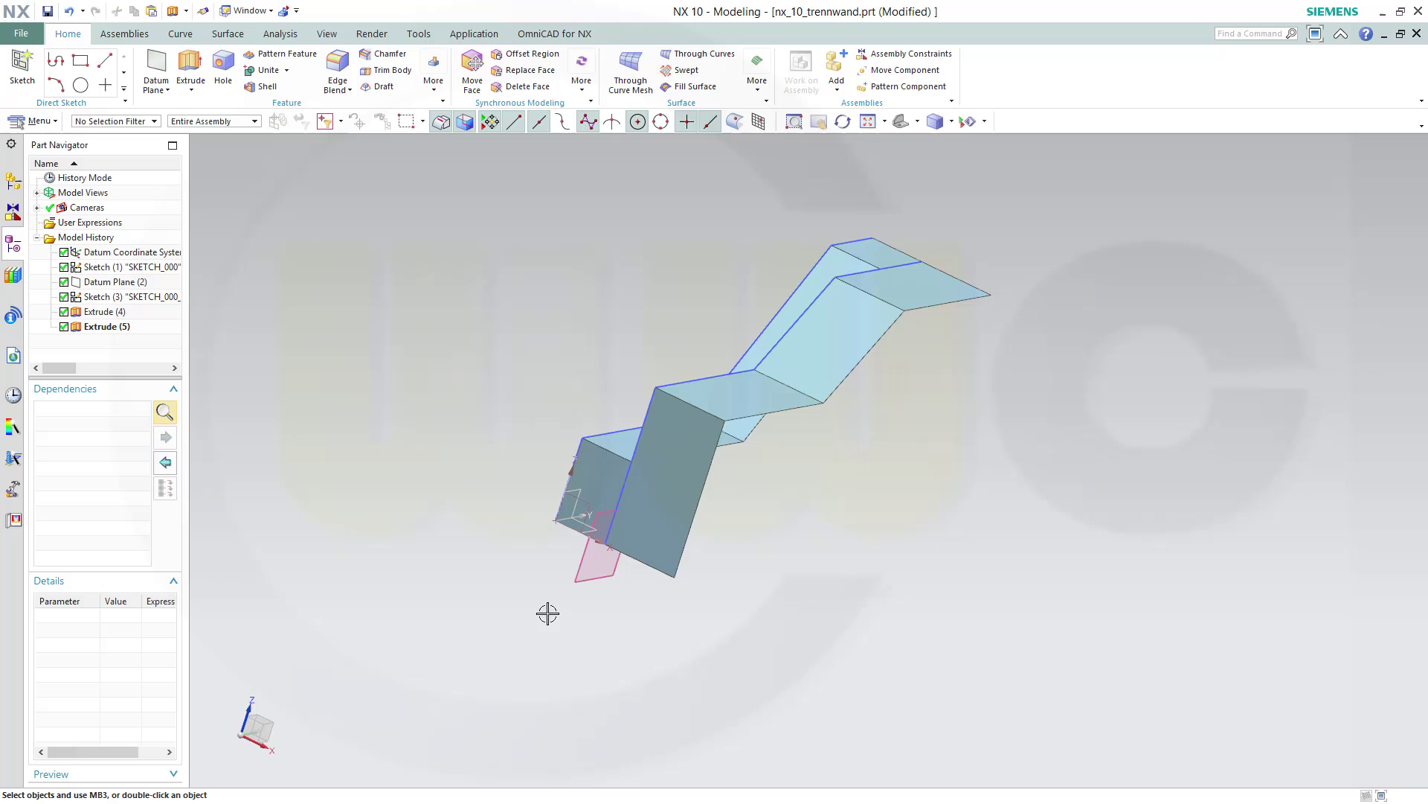
Hide Sketch (3) and Sketch (1)
right_click(119, 297)
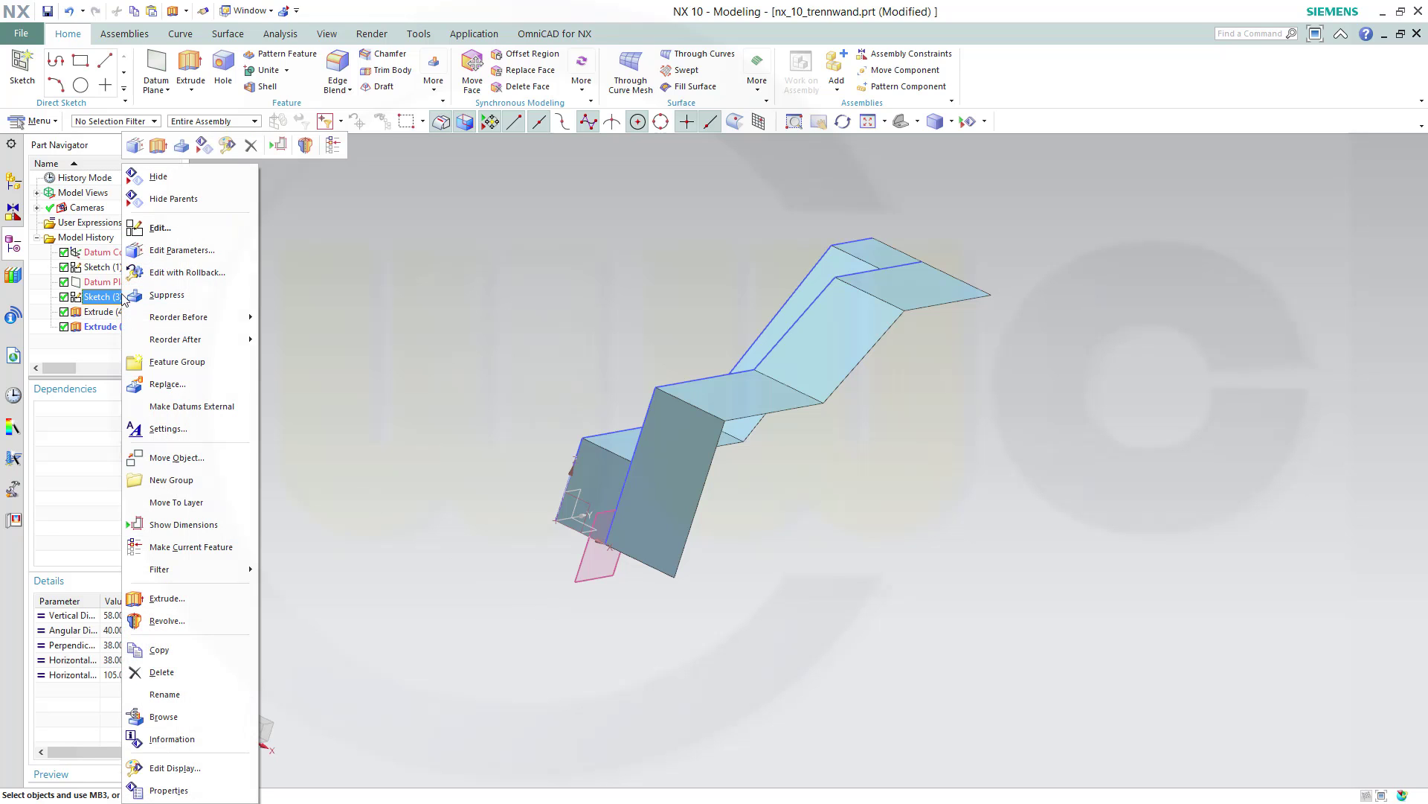
left_click(178, 182)
key("ctrl+f")
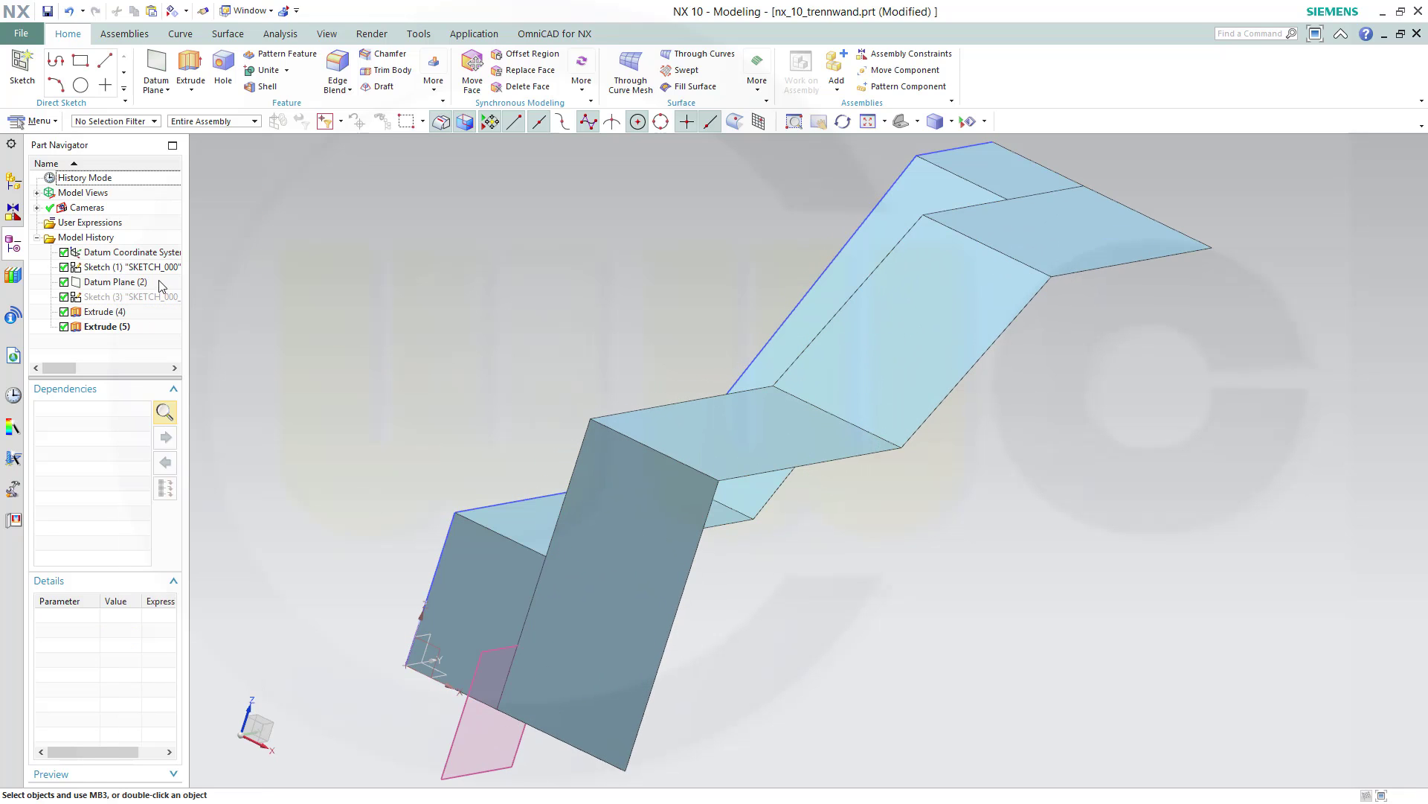
right_click(111, 267)
left_click(192, 202)
middle_click_drag(725, 448, 912, 214)
scroll(904, 243, "down", 3)
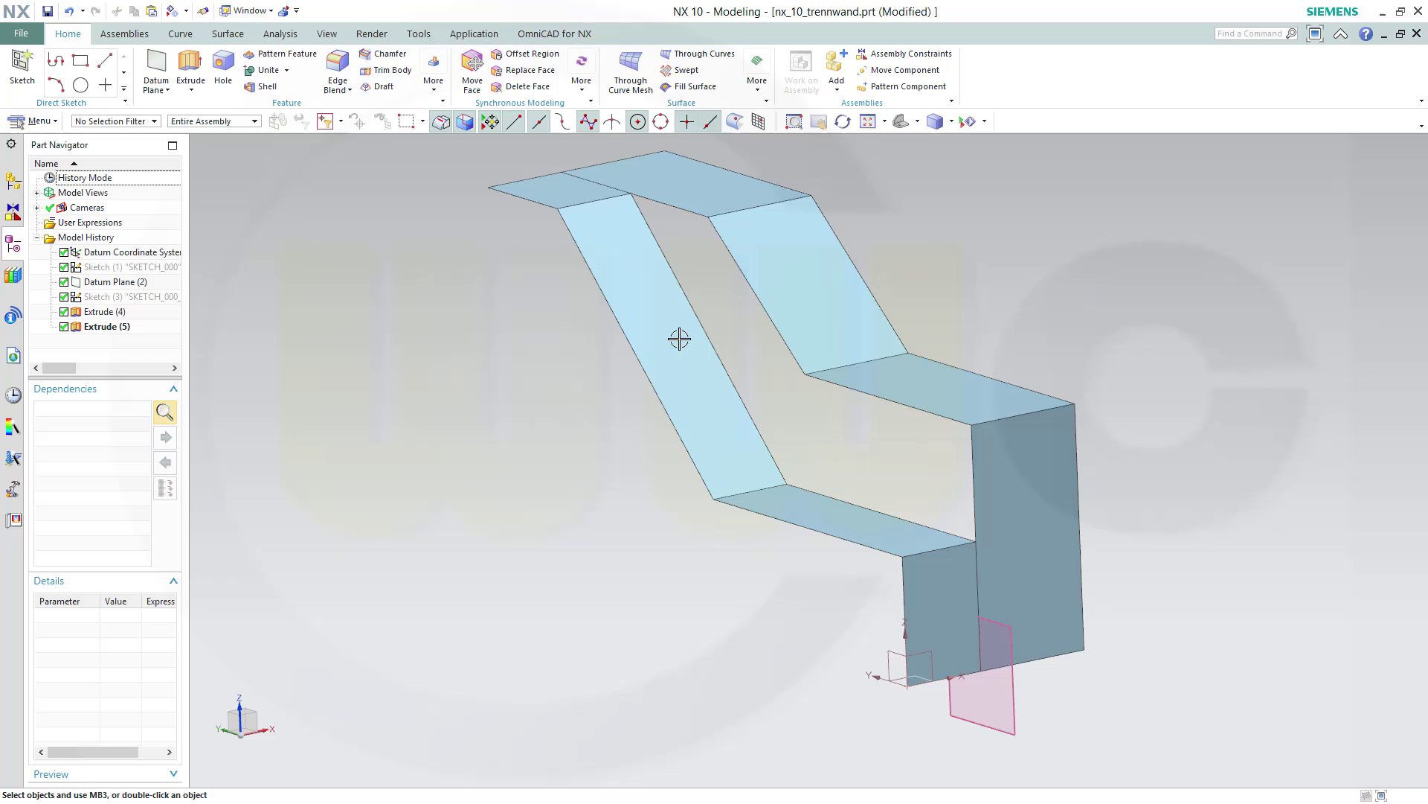
Sew the left sheet (target) and right sheet (tool) into one sheet
left_click(228, 33)
left_click(686, 55)
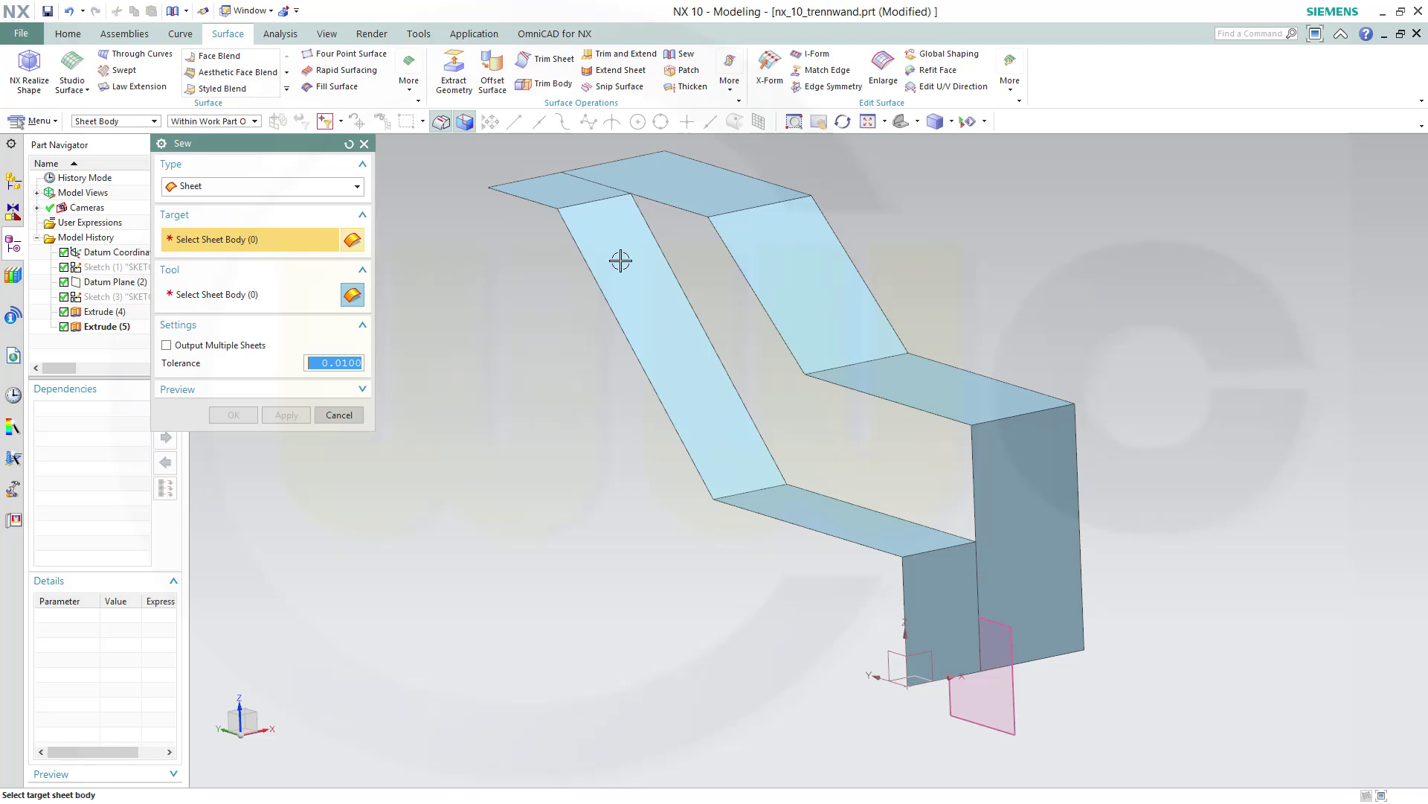
left_click(628, 255)
left_click(803, 294)
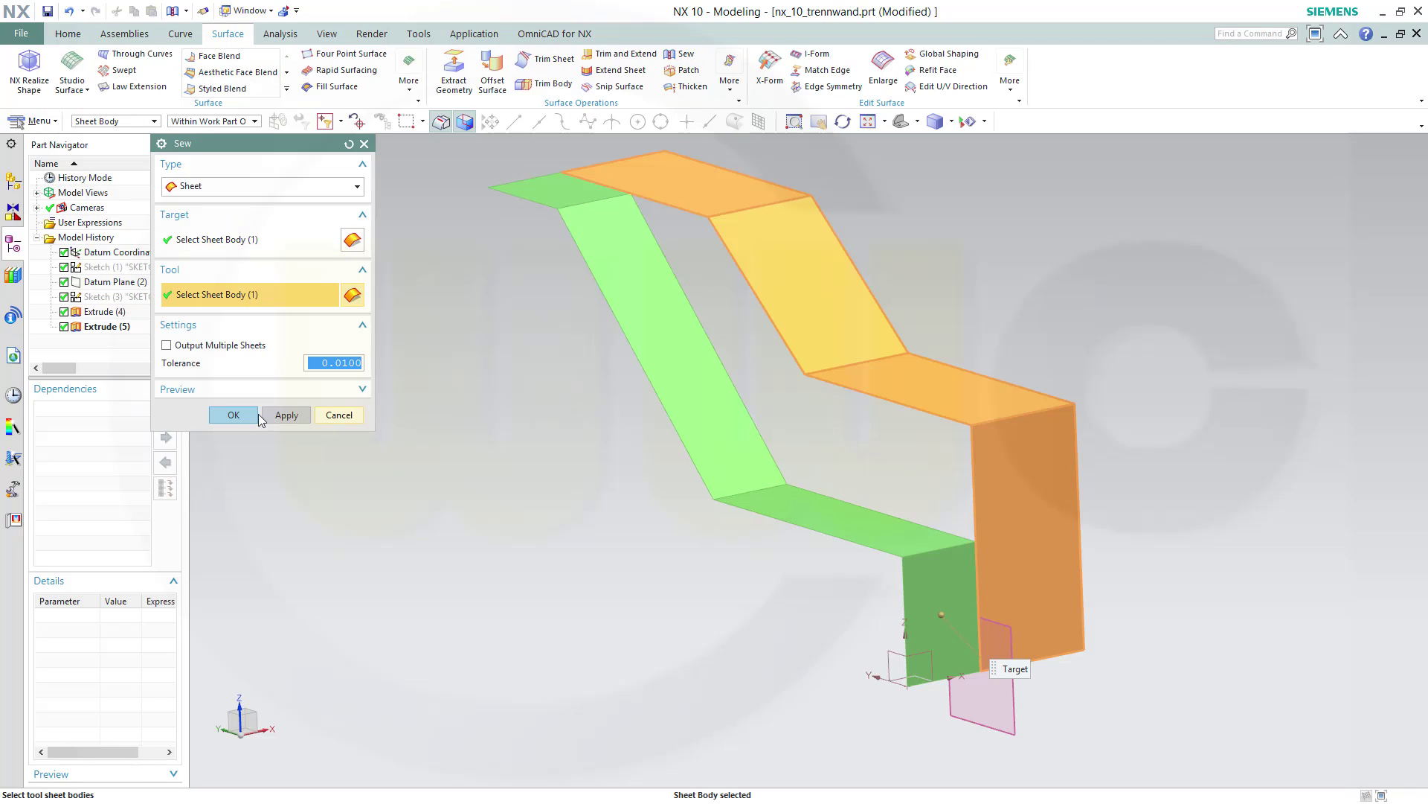
left_click(237, 419)
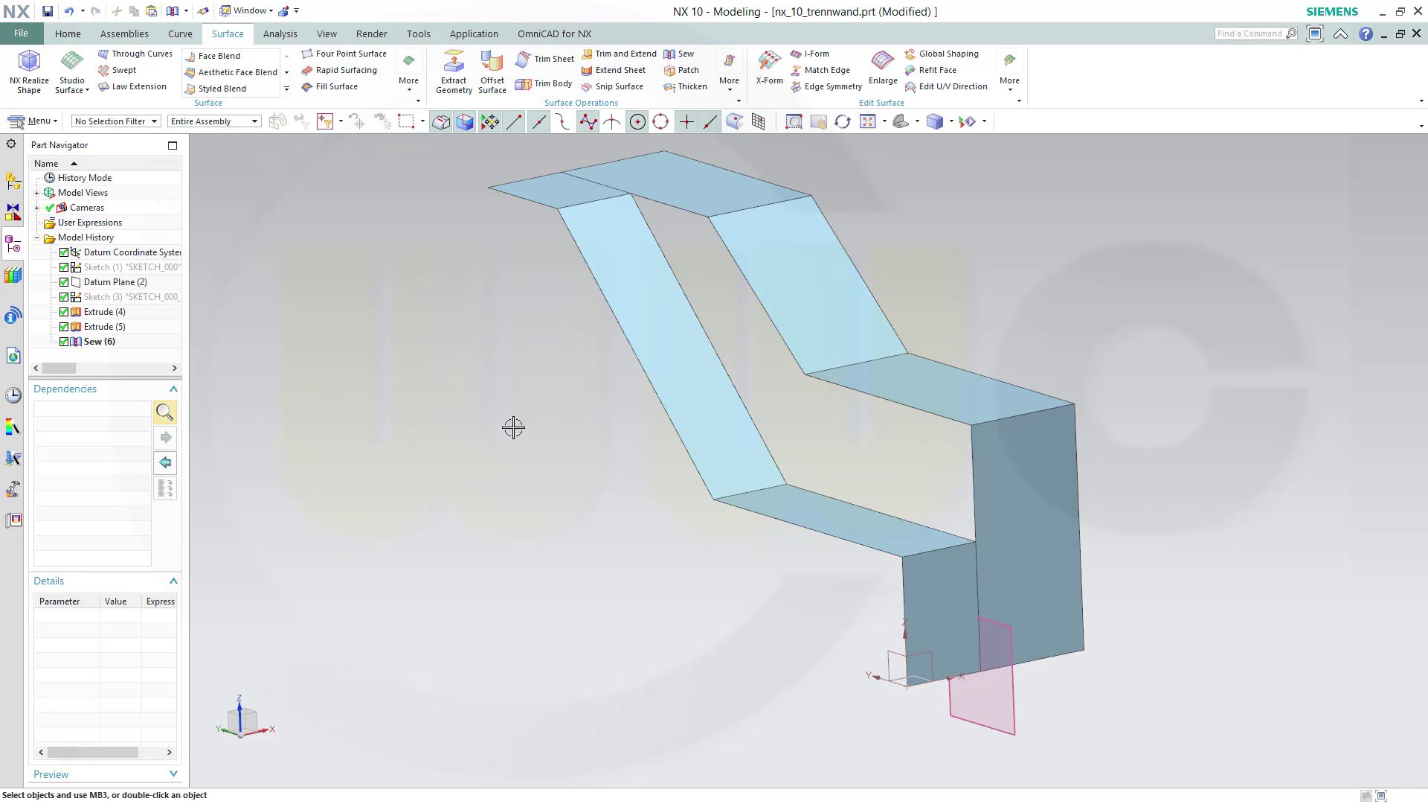
Create a Bounded Plane from the six edges around the open gap
left_click(409, 75)
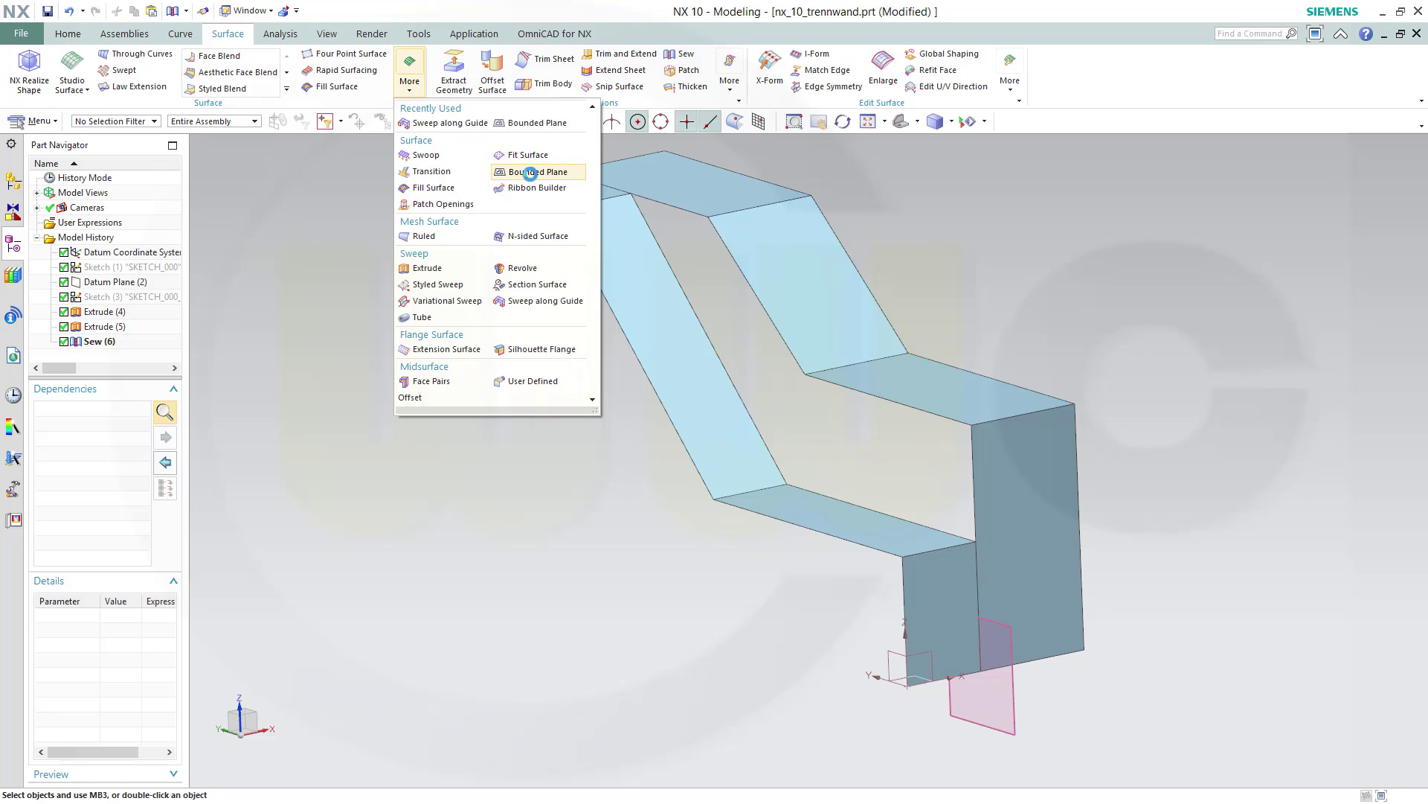
left_click(525, 172)
left_click(690, 210)
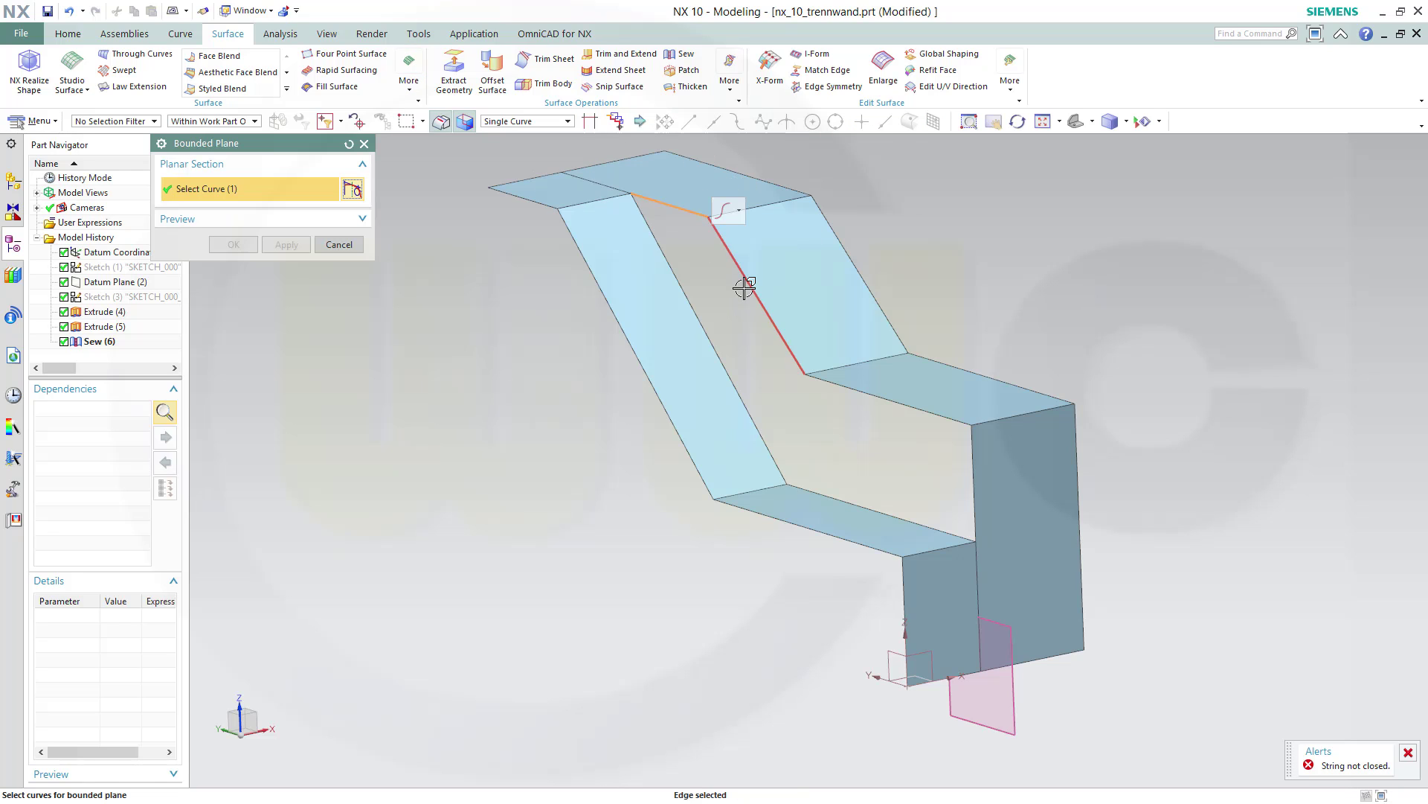
left_click(794, 349)
left_click(878, 396)
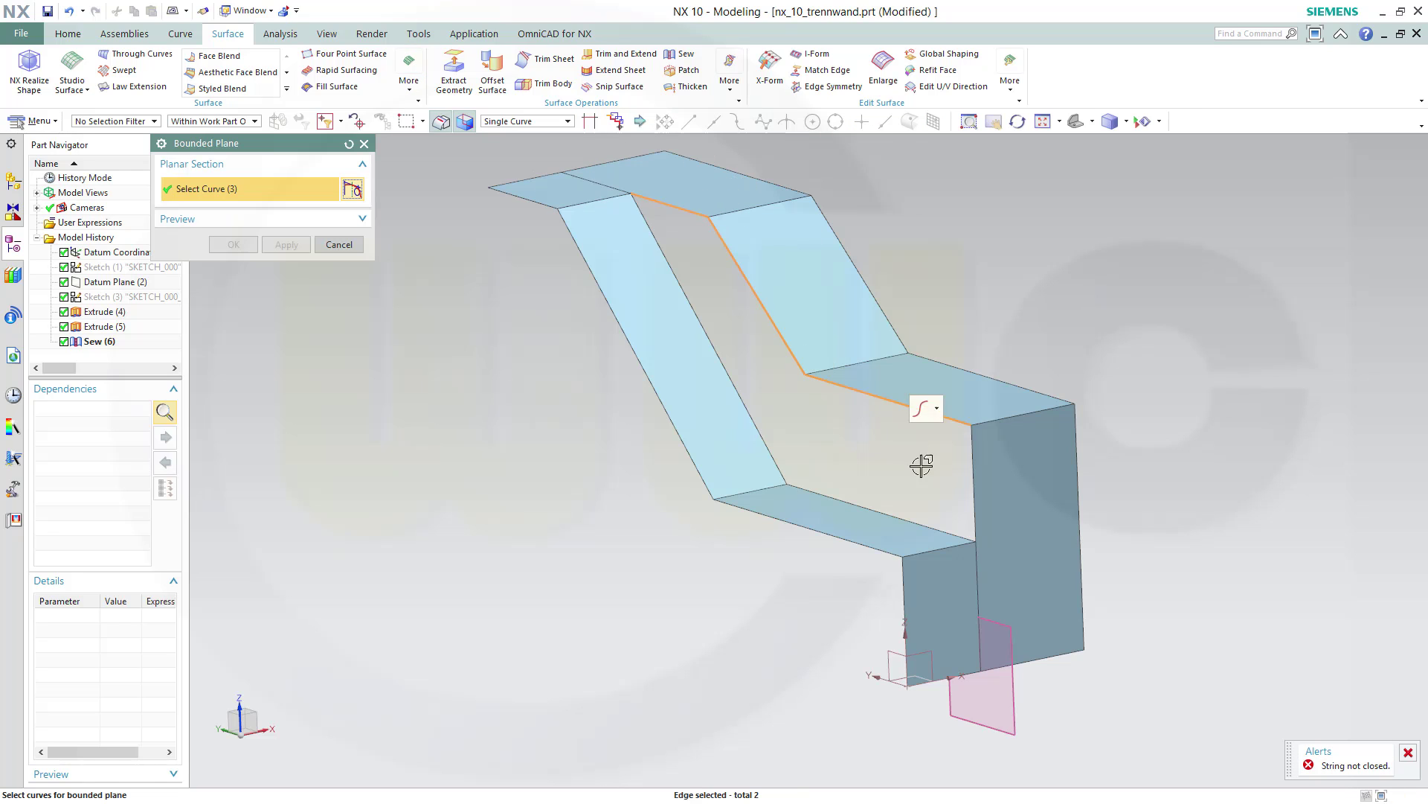
left_click(969, 494)
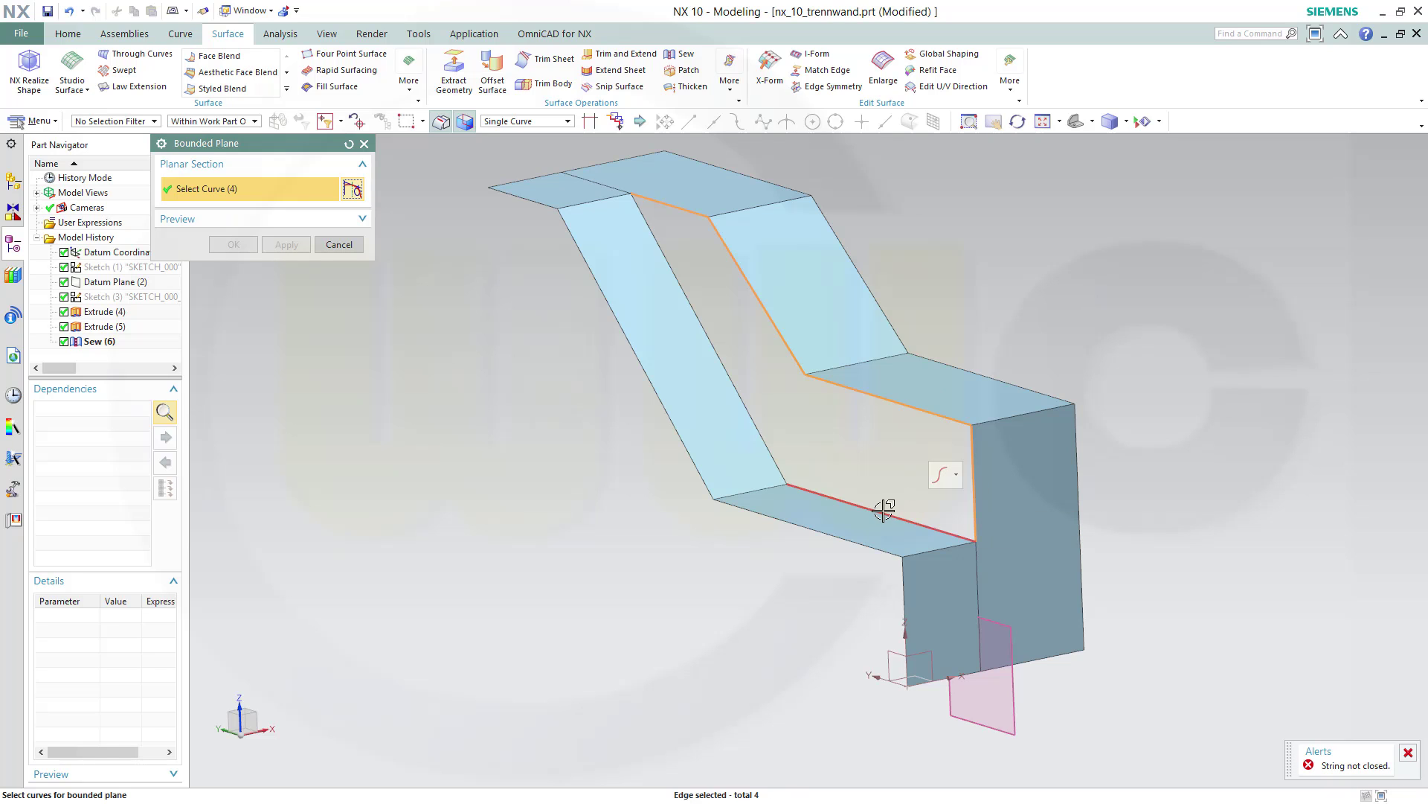
left_click(883, 512)
left_click(741, 399)
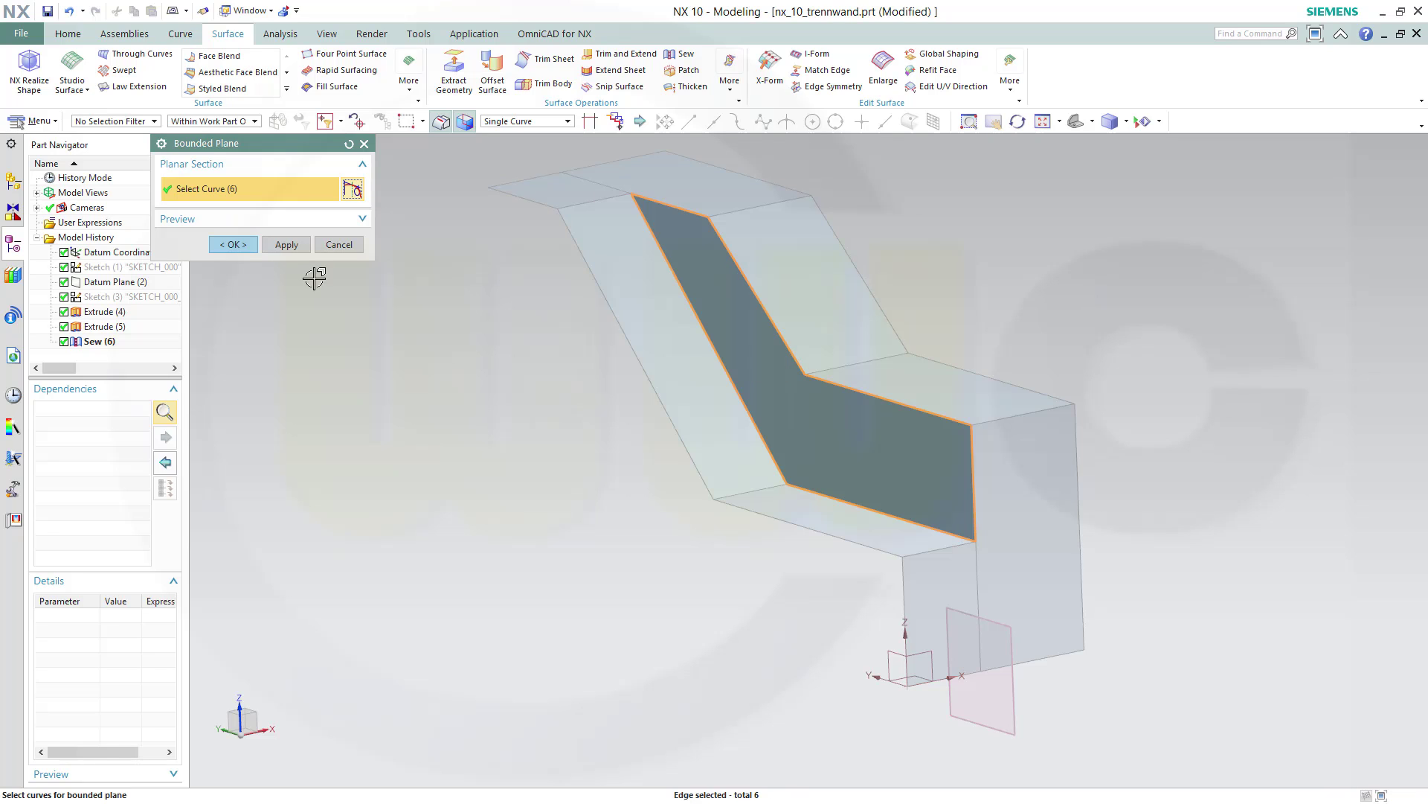
left_click(233, 245)
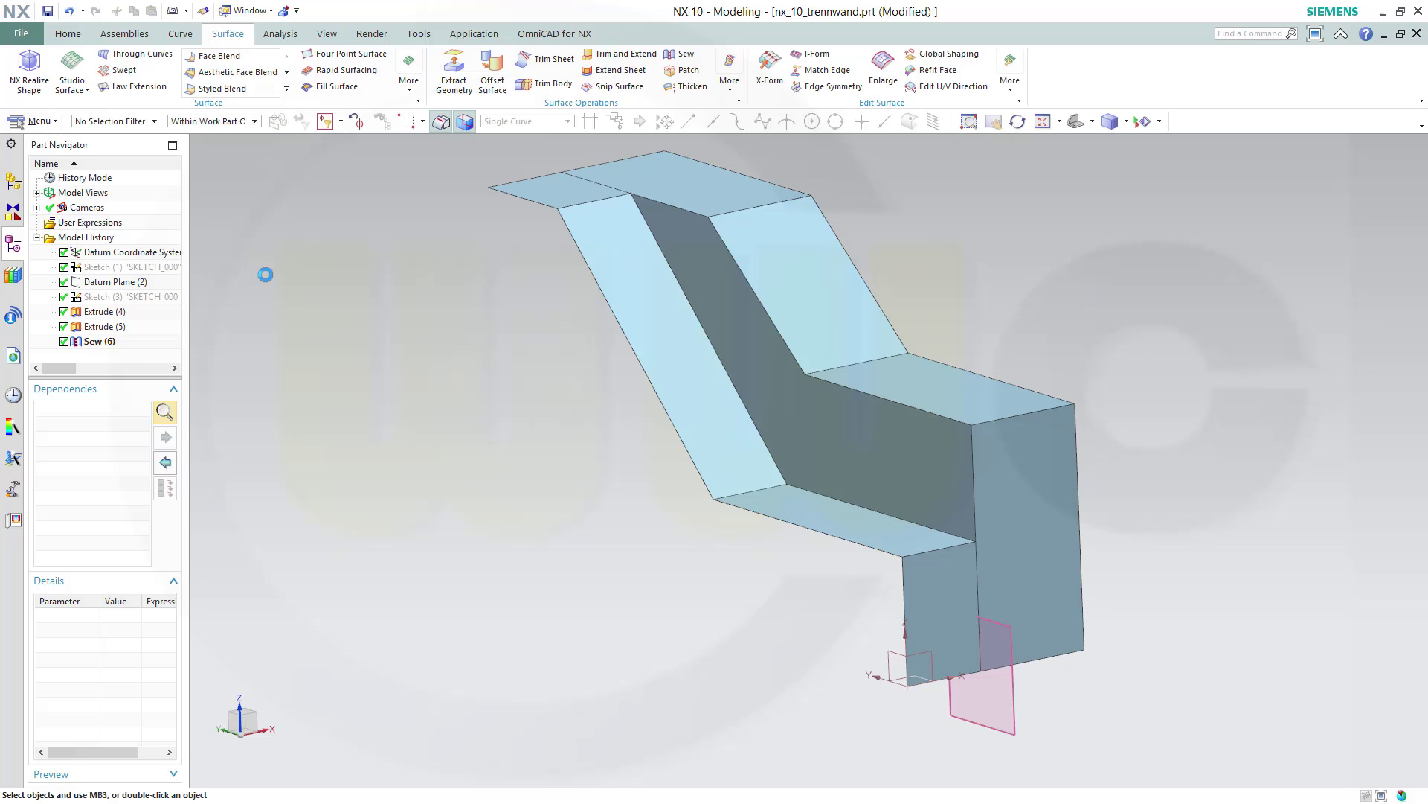
Sew the new bounded plane onto the main sheet
left_click(683, 55)
left_click(638, 296)
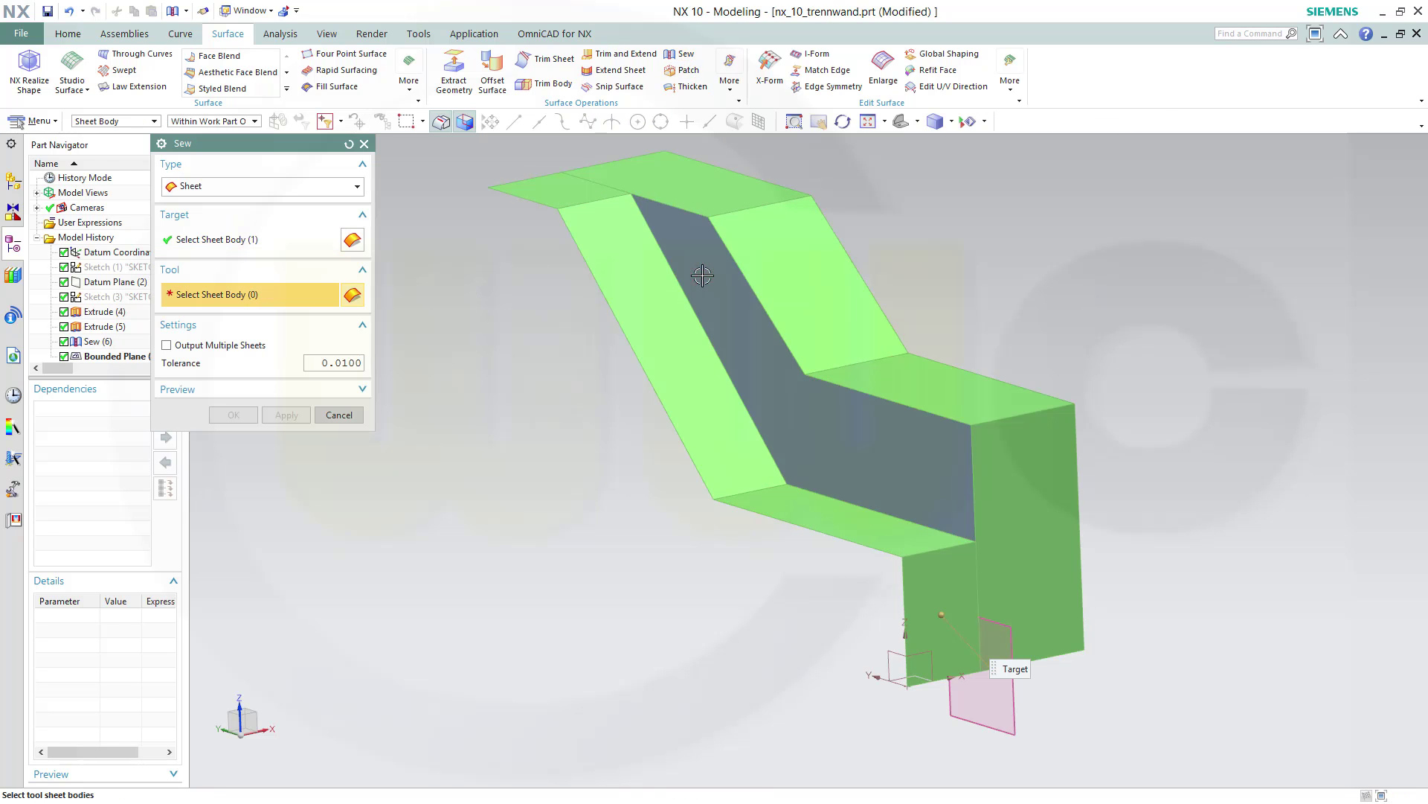
left_click(702, 276)
left_click(240, 417)
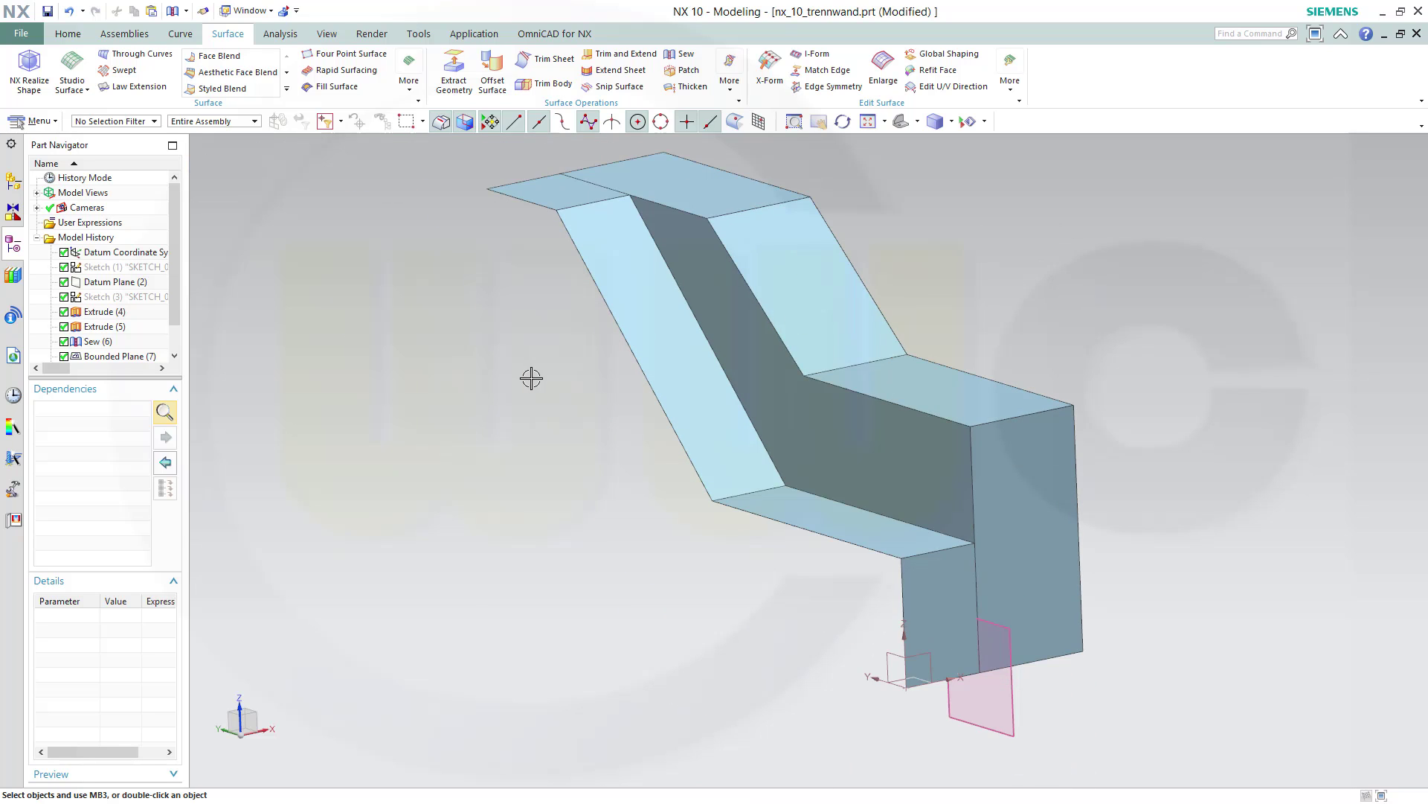
Edge Blend four bend edges with a 10 mm radius
middle_click_drag(532, 378, 428, 314)
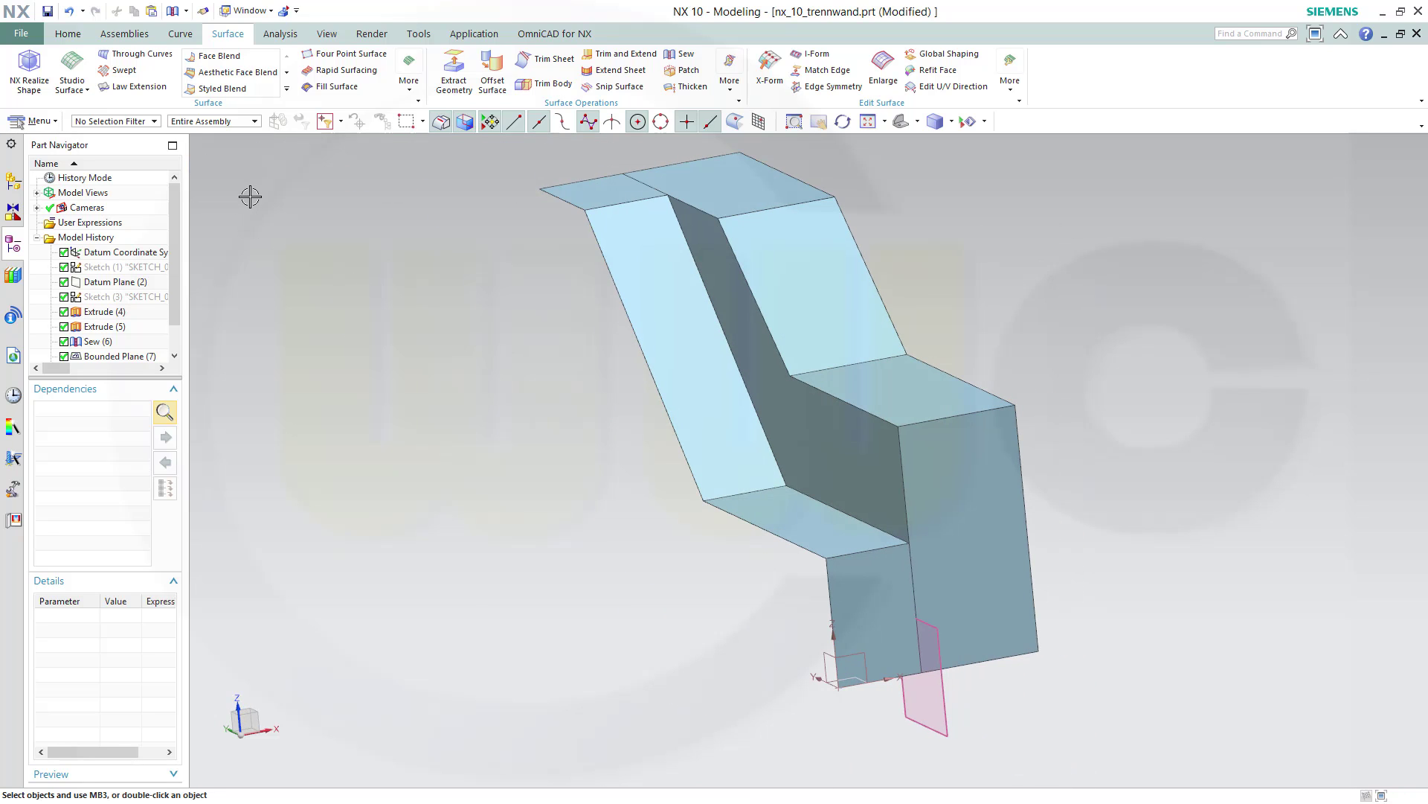
left_click(67, 34)
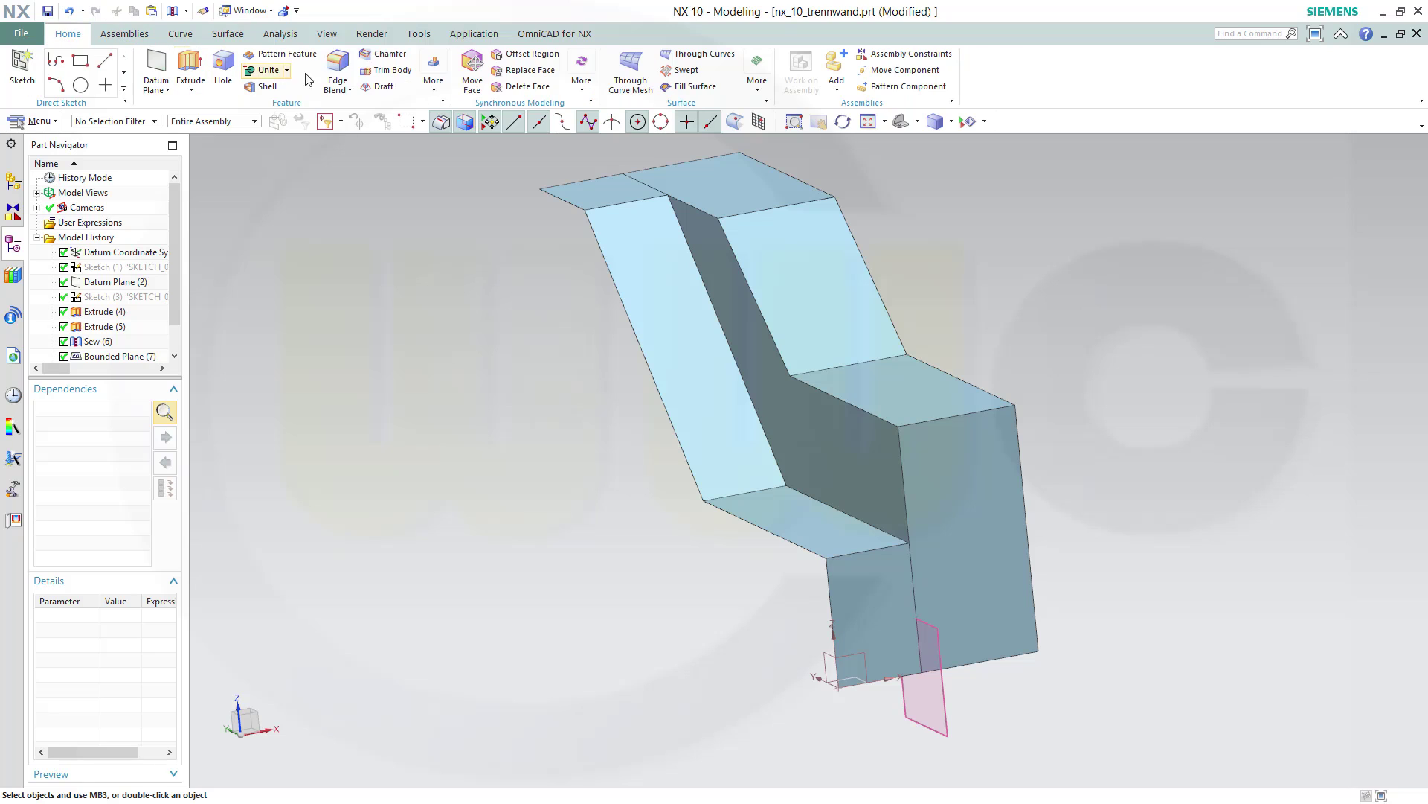
left_click(330, 74)
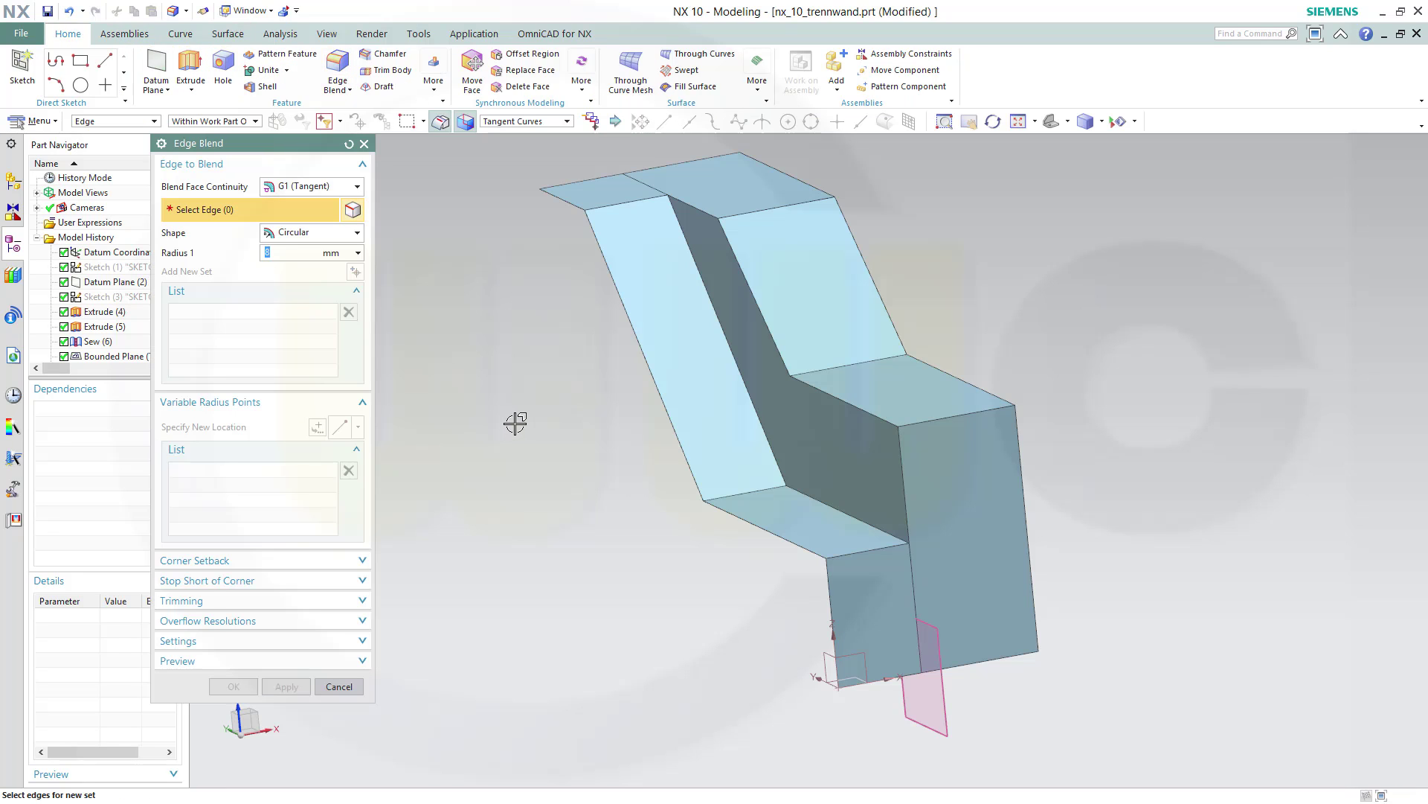
left_click(846, 363)
left_click(787, 205)
left_click(916, 422)
left_click(759, 489)
left_click(287, 686)
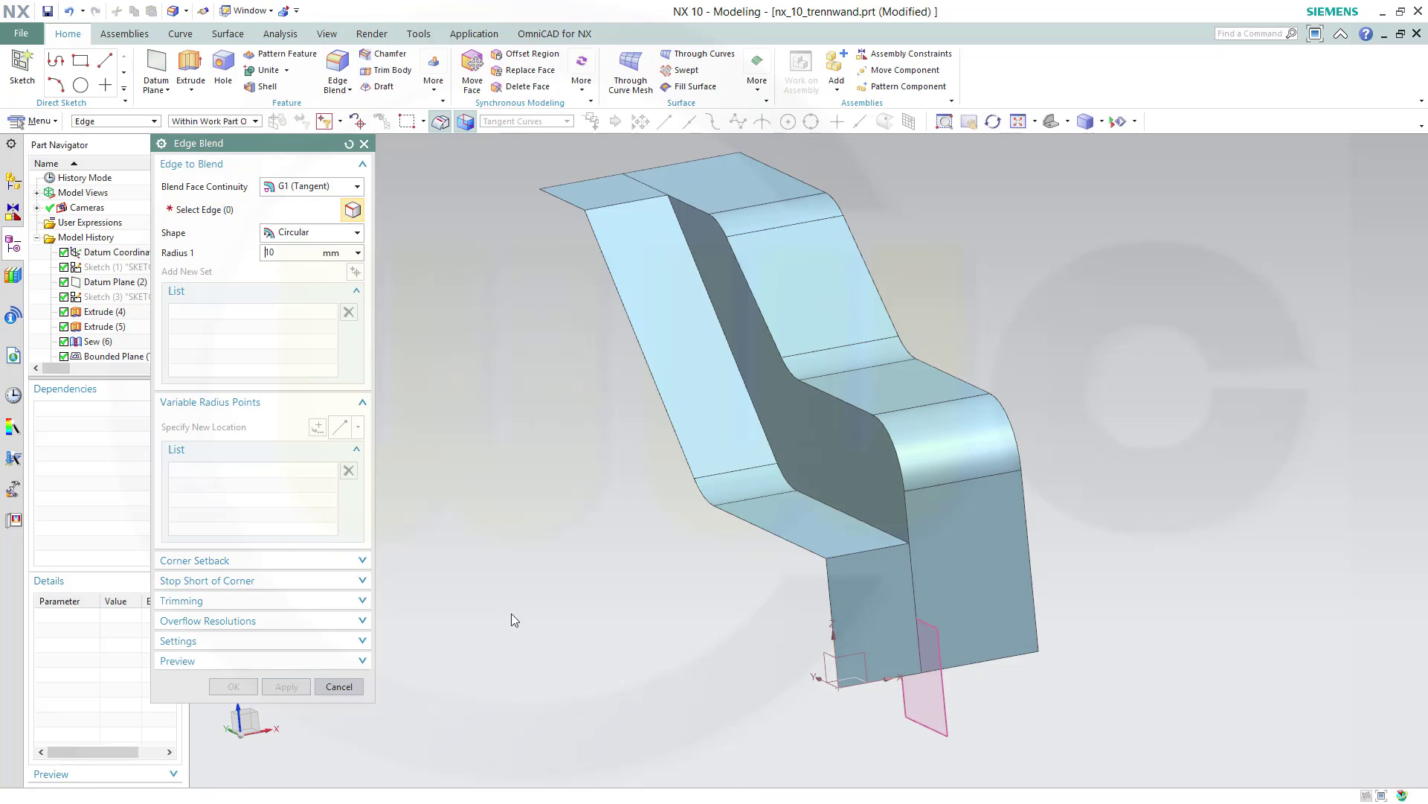
Blend the inner edge chain at 5 mm and the long top chain at 8 mm
type("5")
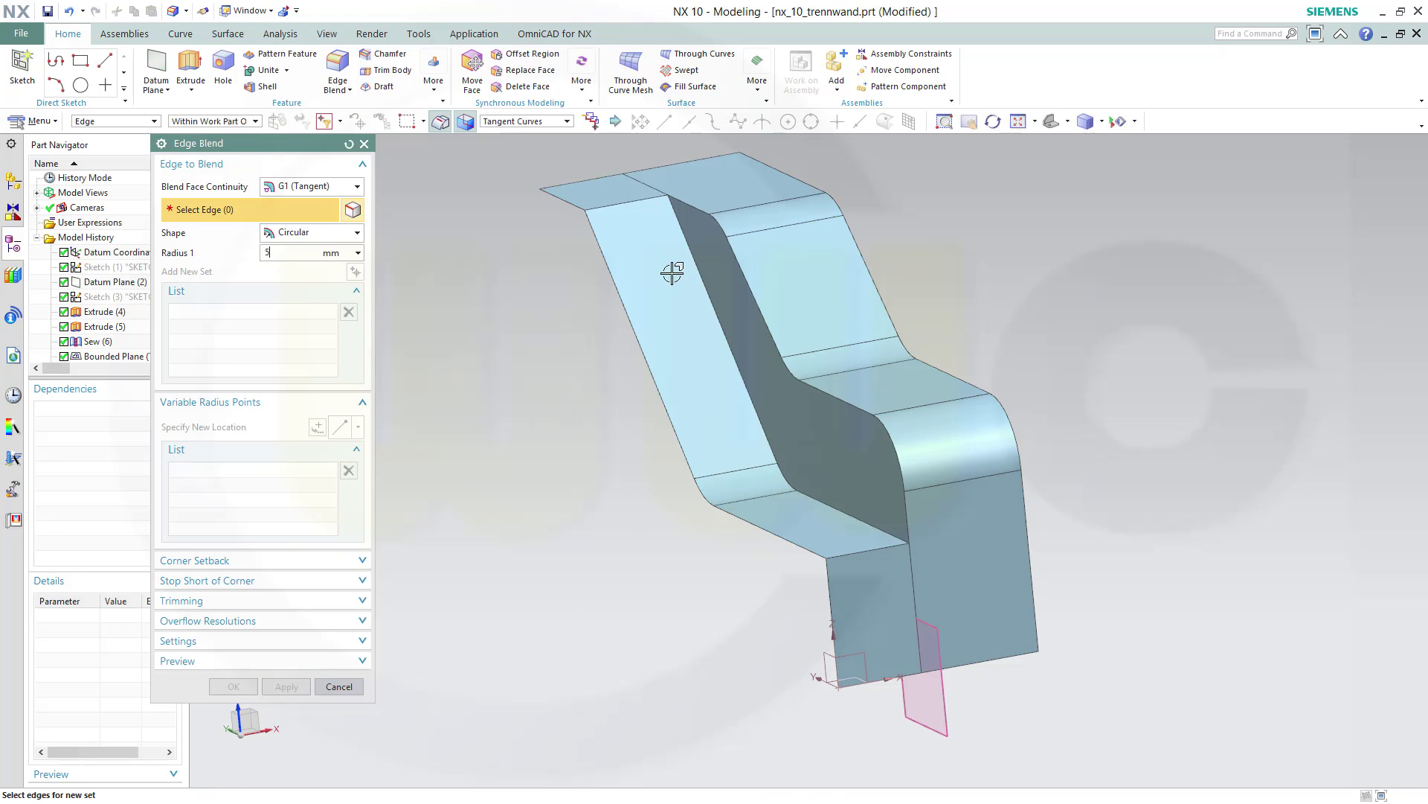
left_click(686, 246)
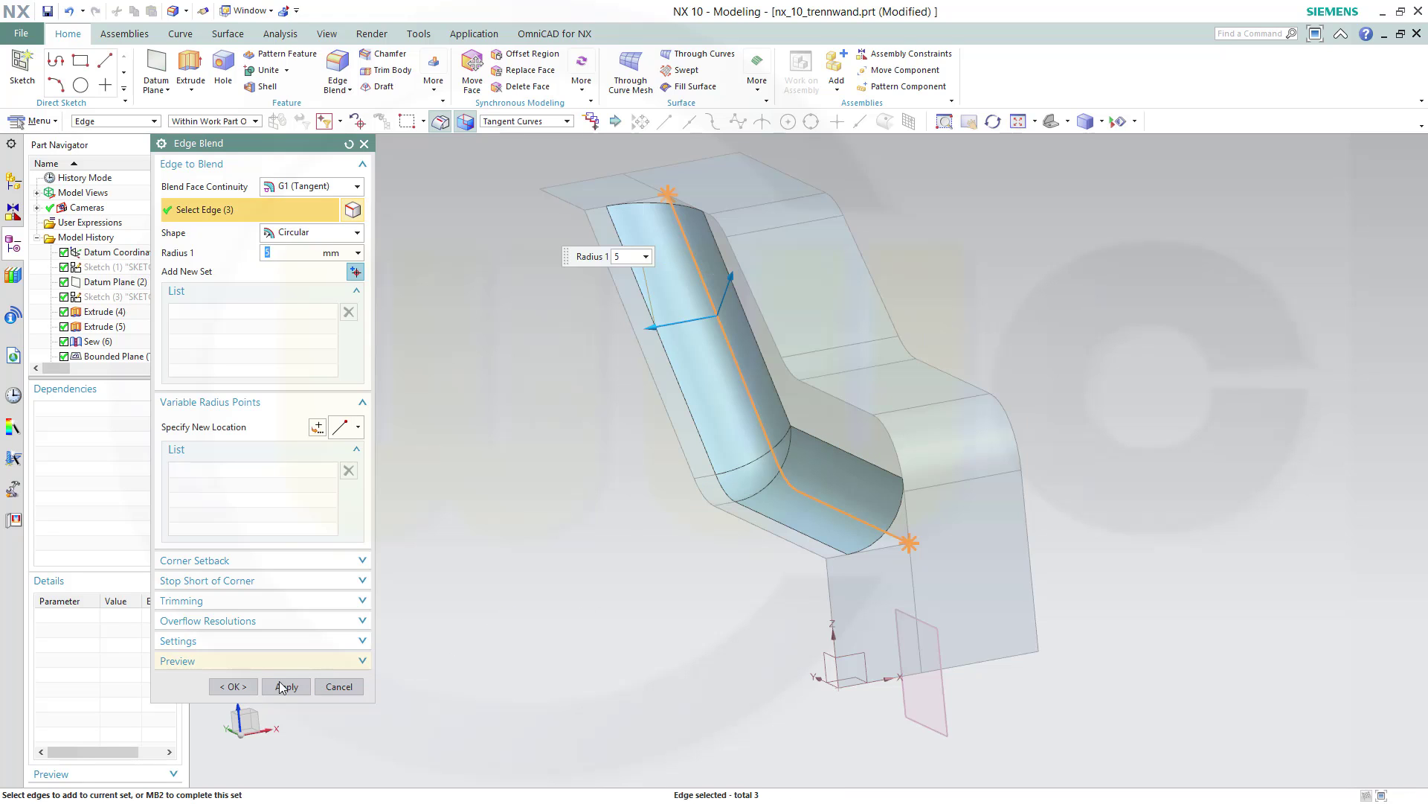
left_click(282, 689)
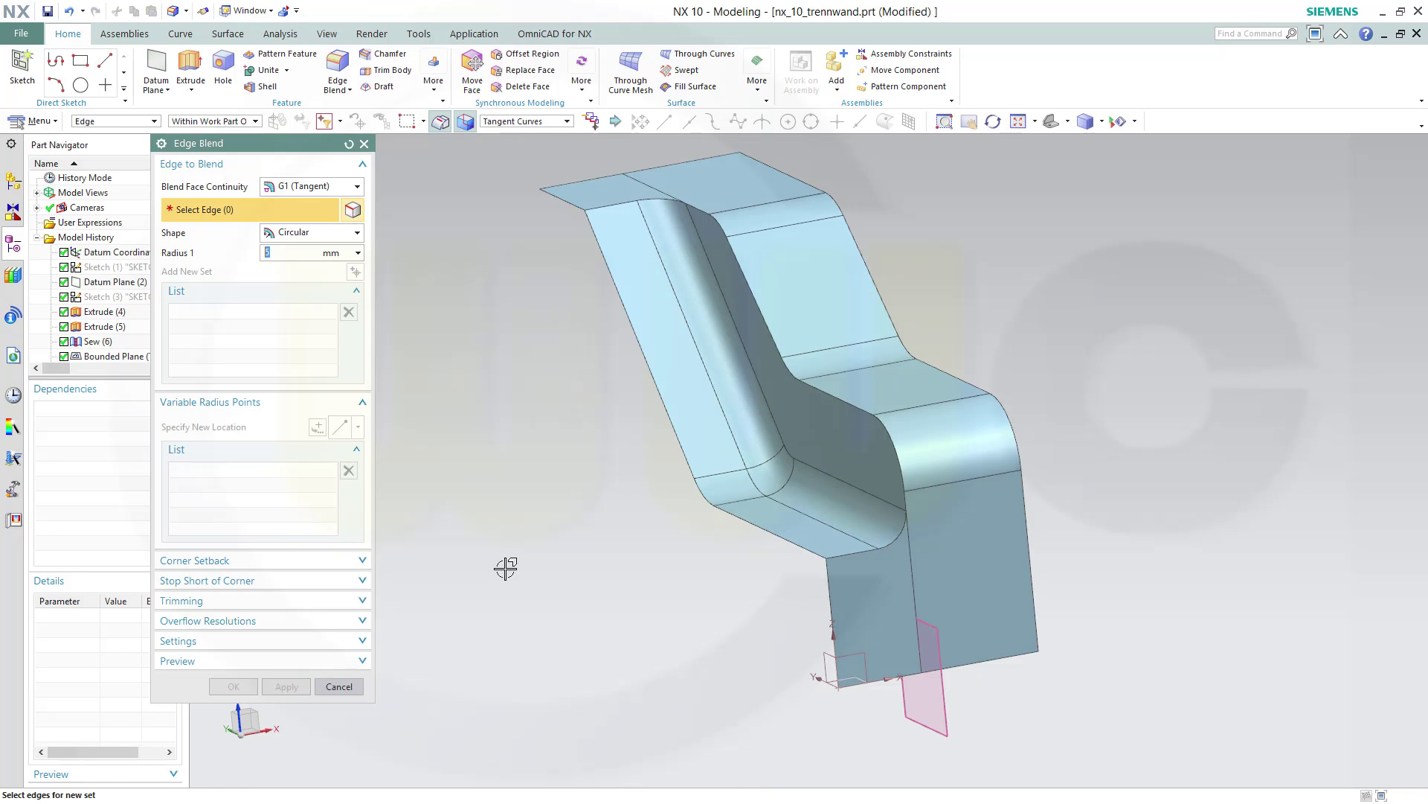
left_click(601, 200)
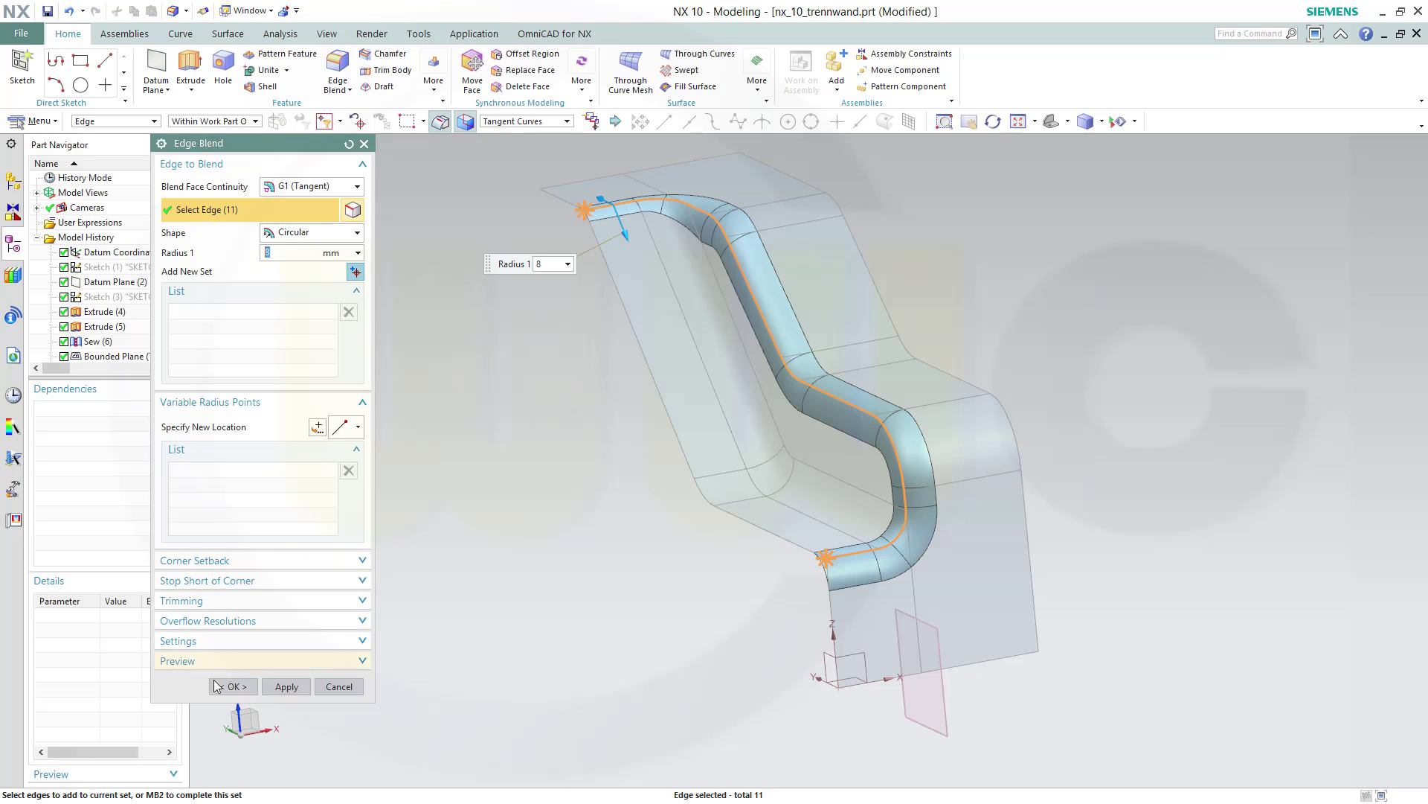
left_click(233, 686)
middle_click_drag(654, 488, 607, 608)
Sketch on the upper flat face, drawing lines along its left and top edges
left_click(21, 66)
left_click(818, 313)
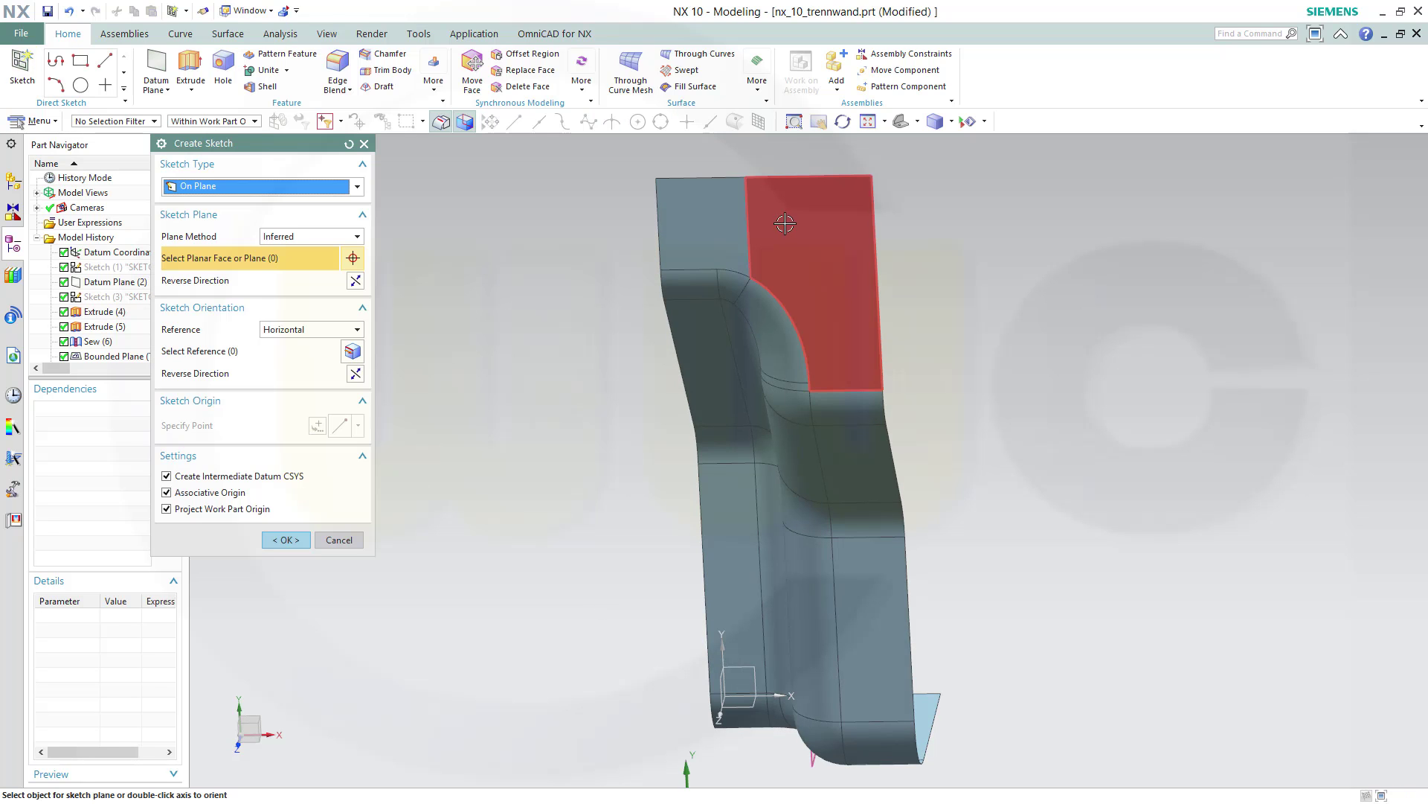
left_click(285, 541)
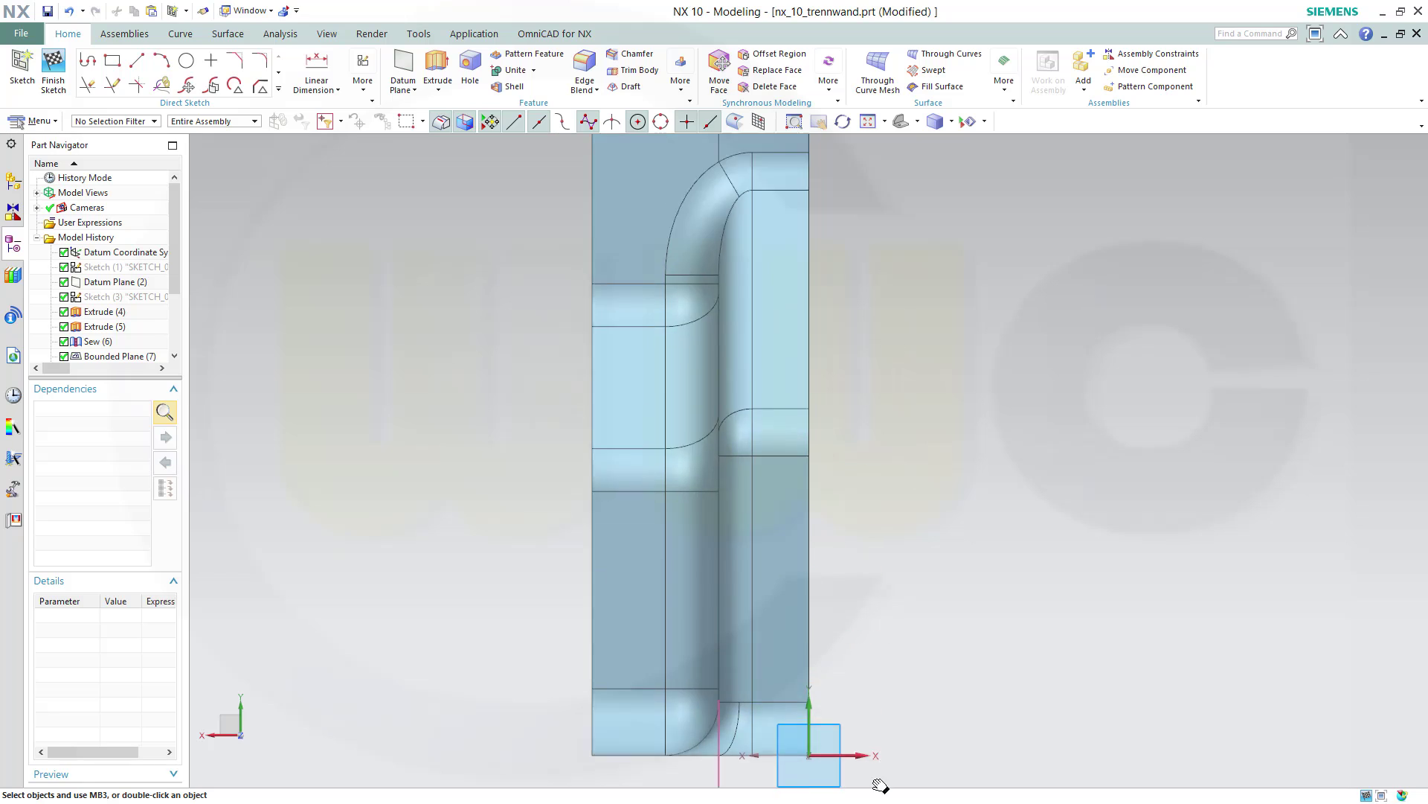
left_click(88, 62)
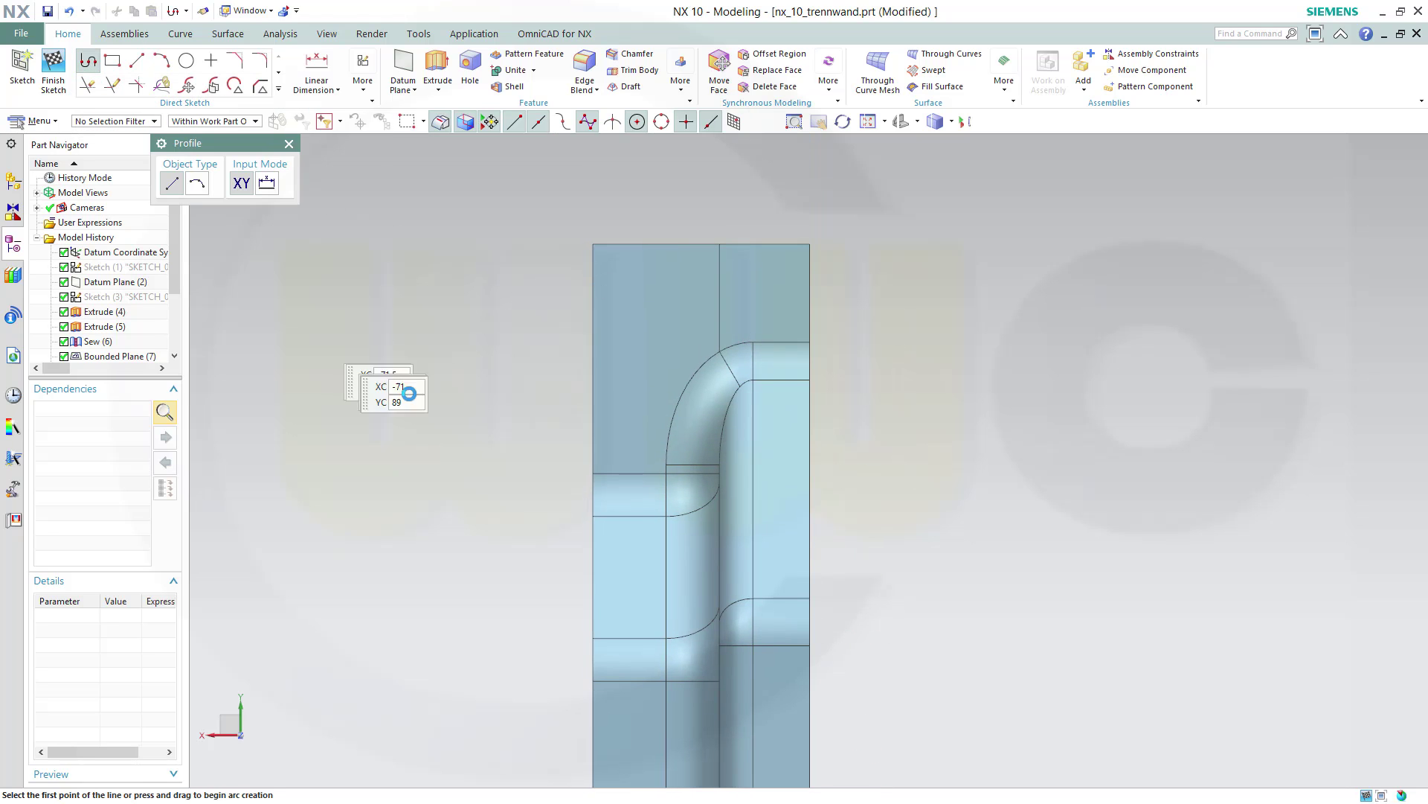
left_click(592, 474)
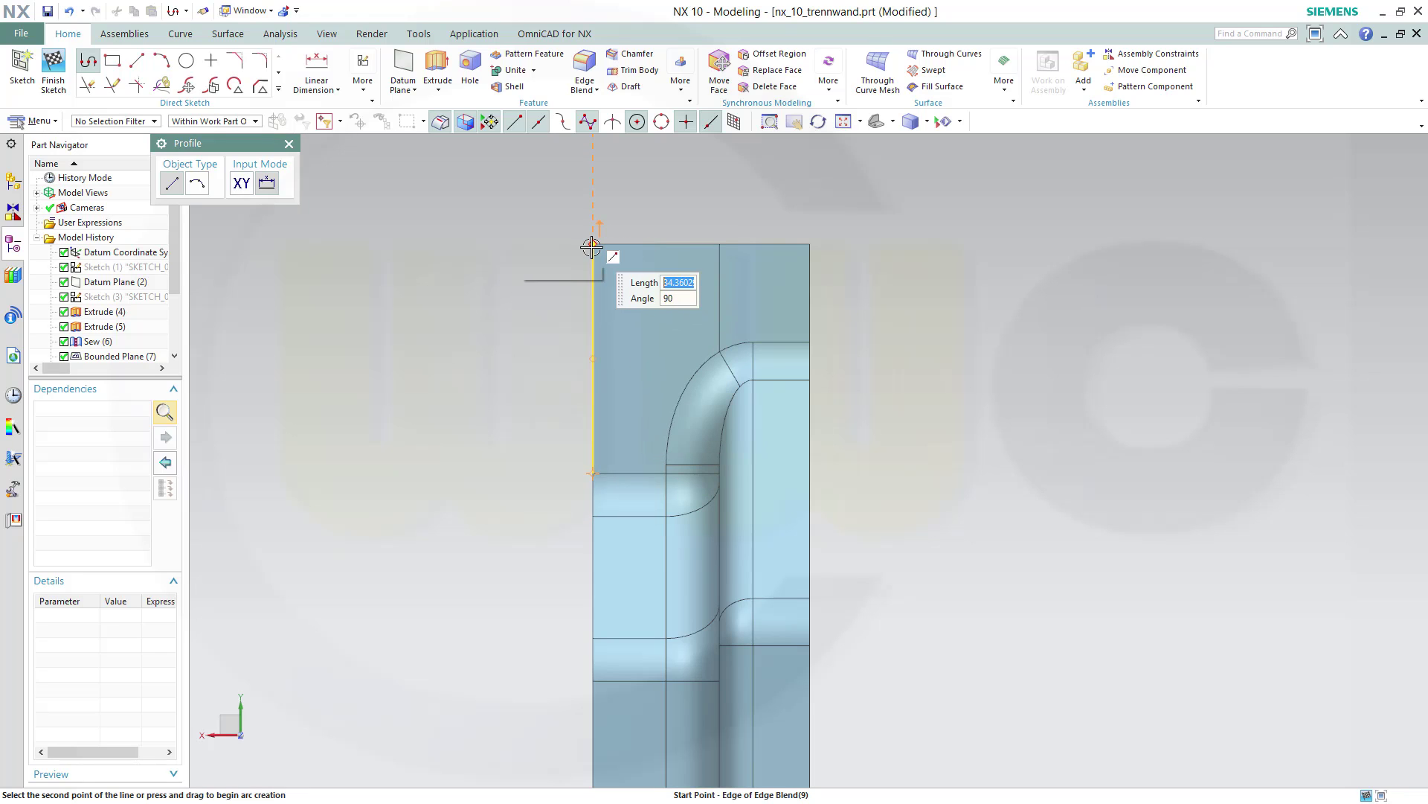
mouse_move(593, 244)
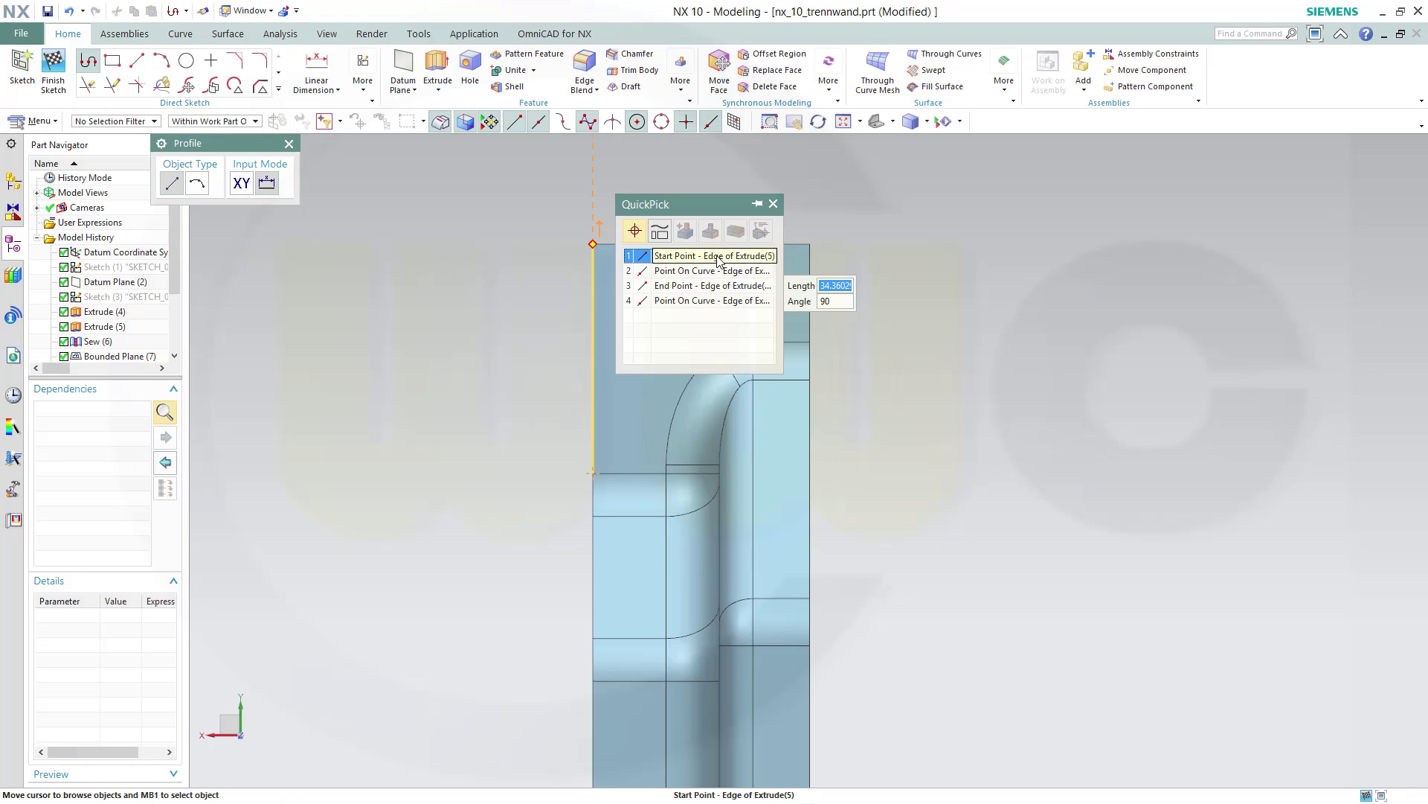
left_click(771, 254)
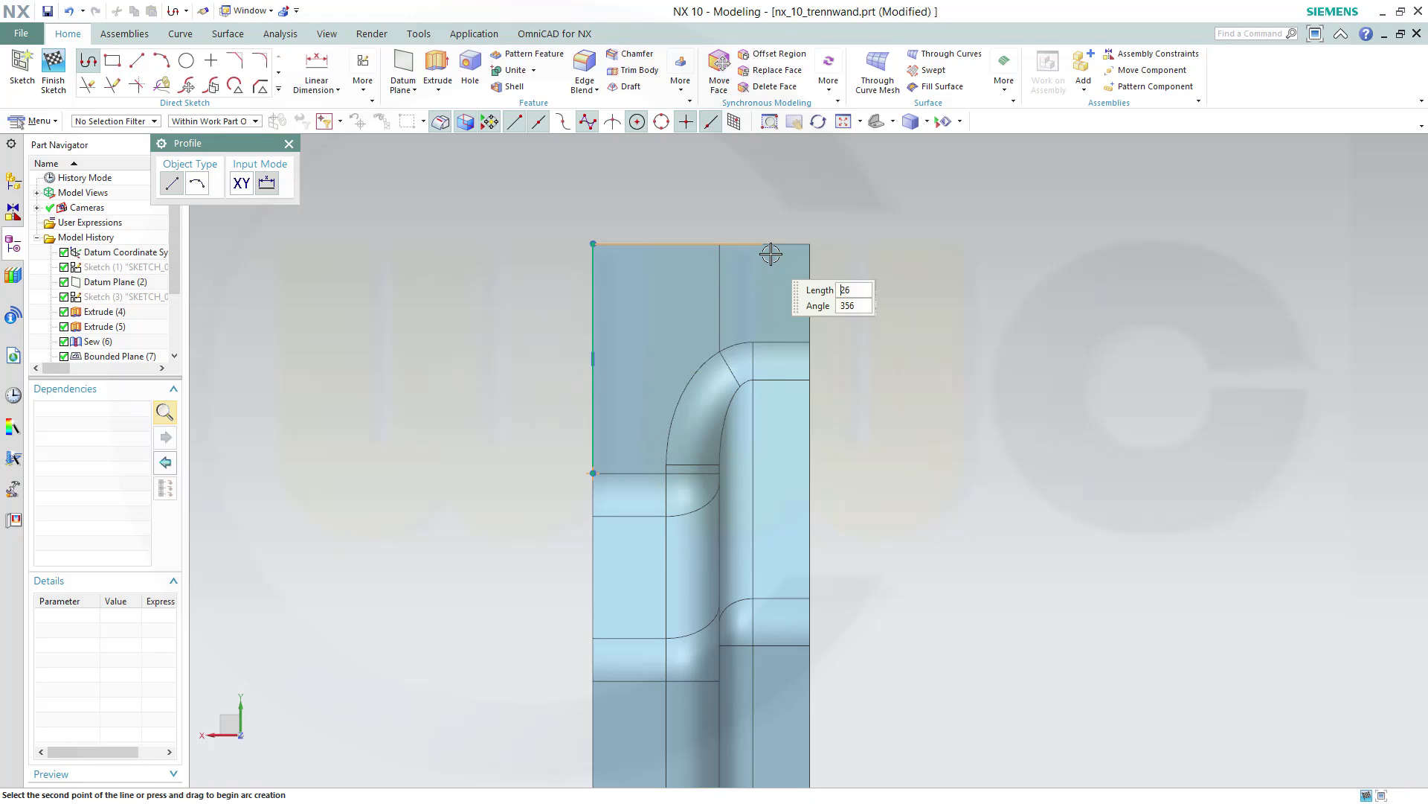
left_click(809, 244)
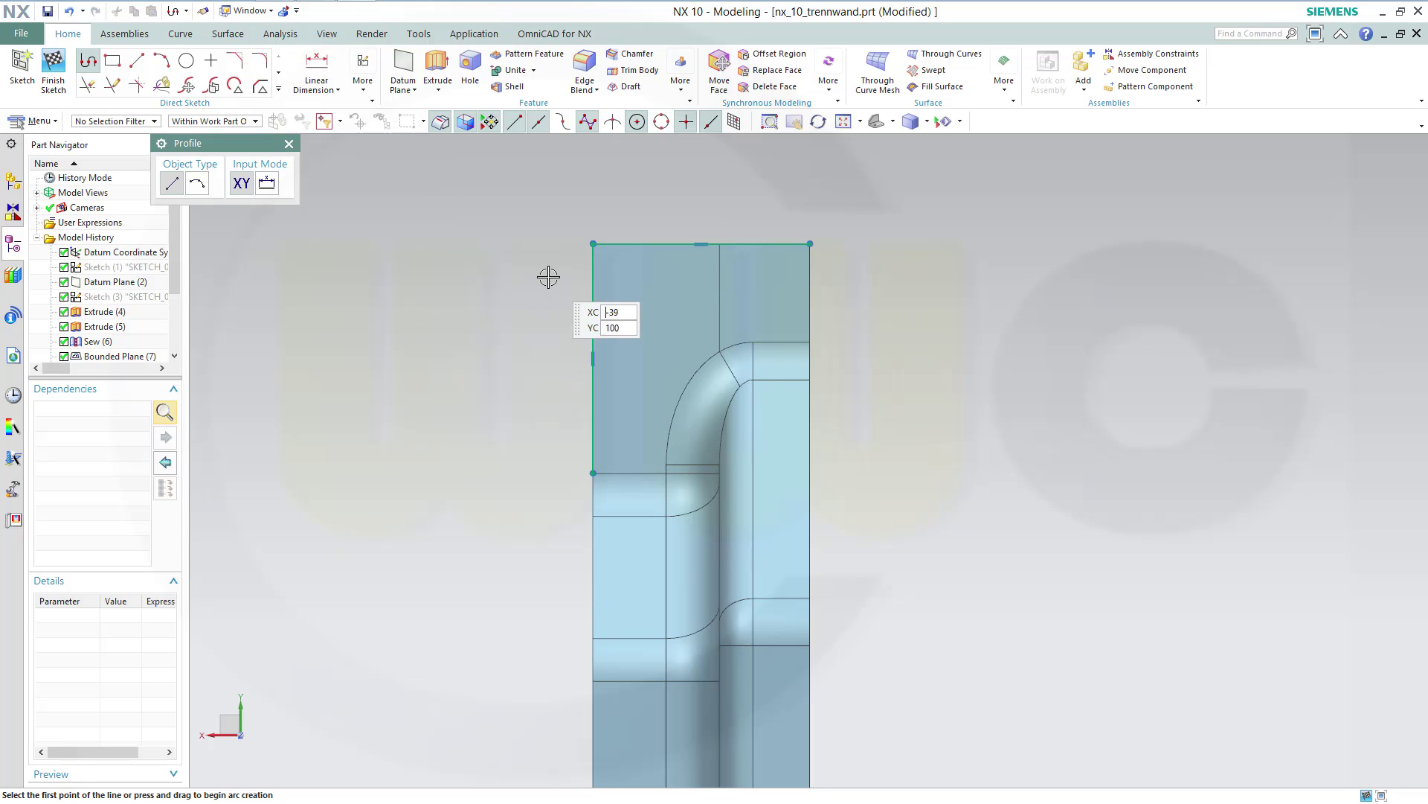
left_click(595, 312)
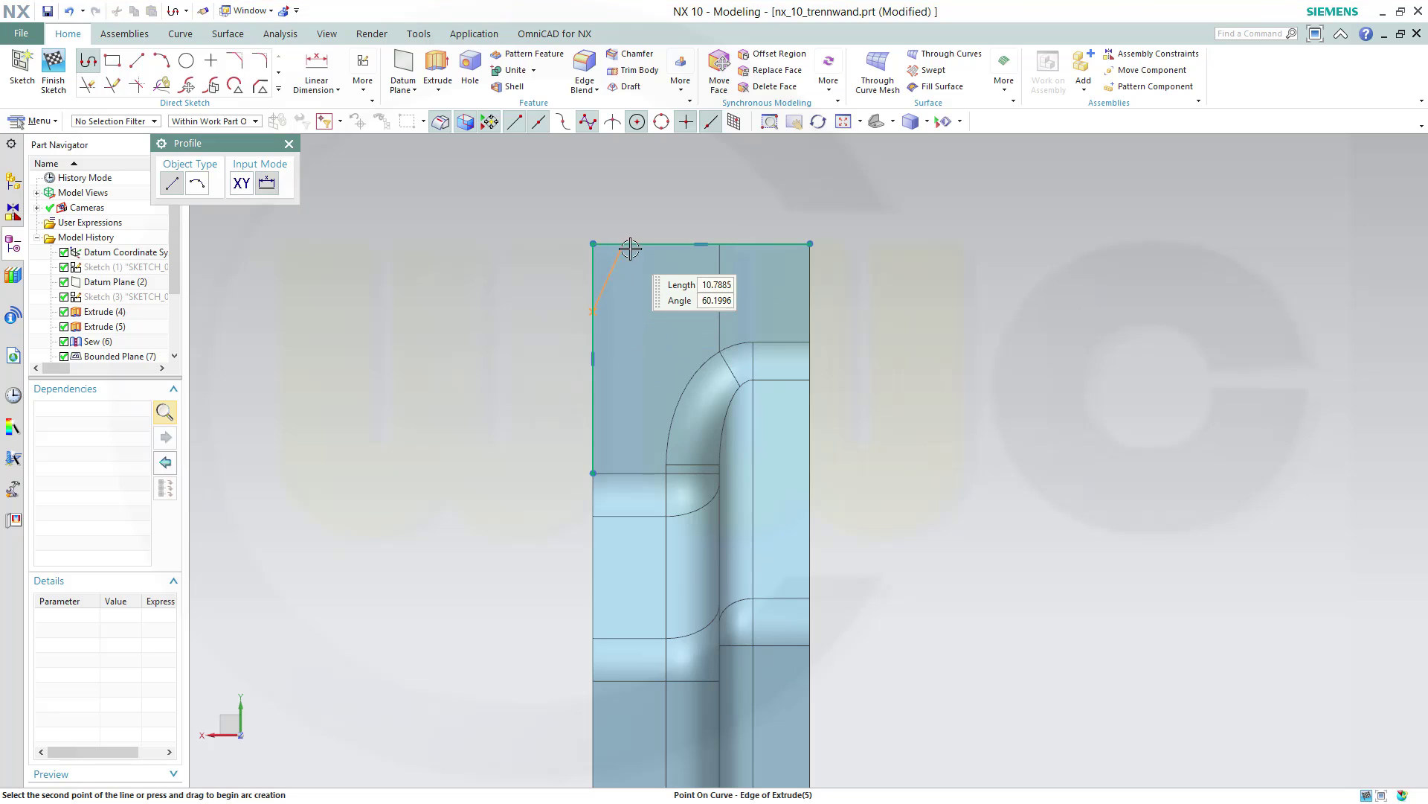
key("Escape")
key("Escape")
Round the top-left corner with a 19 mm sketch fillet and finish the sketch
left_click(264, 66)
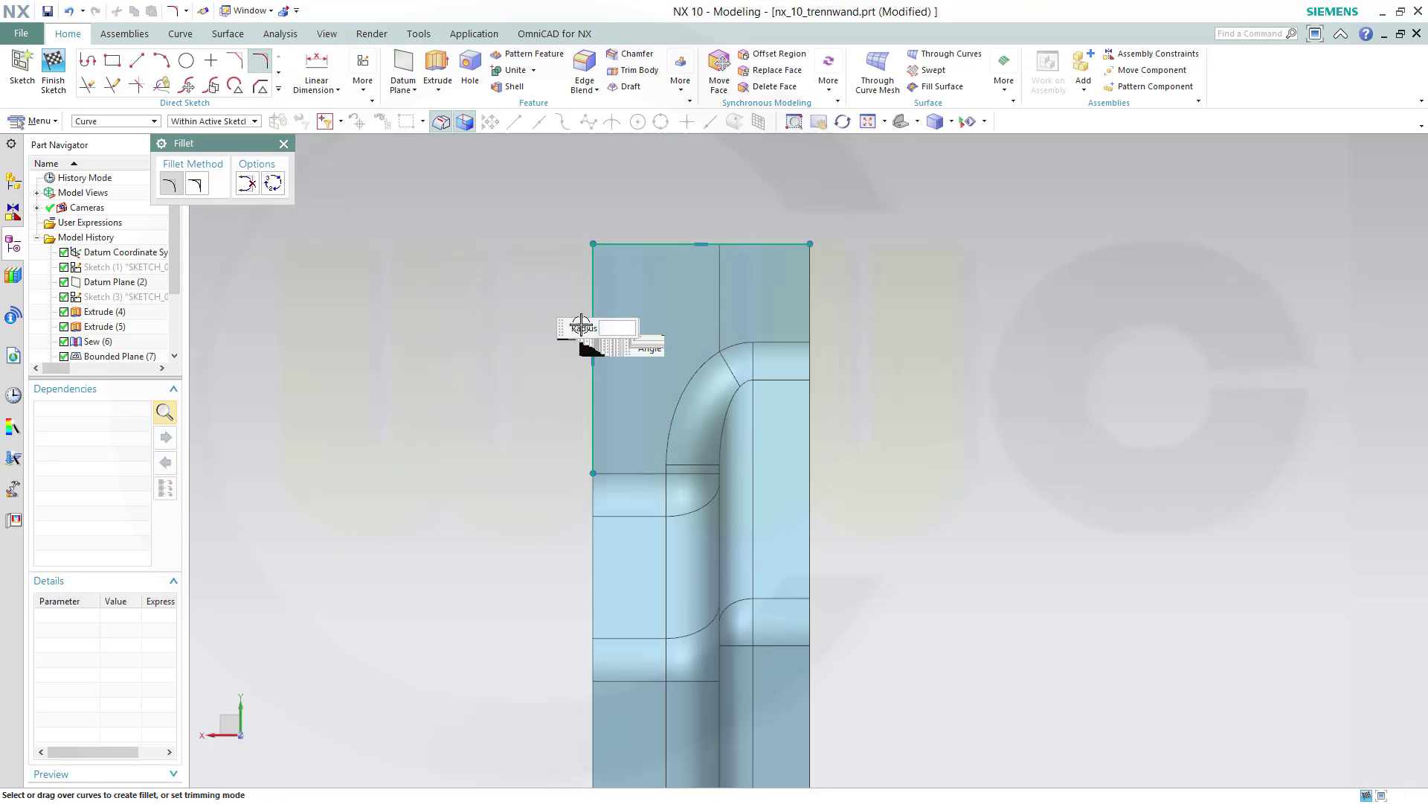
left_click(648, 245)
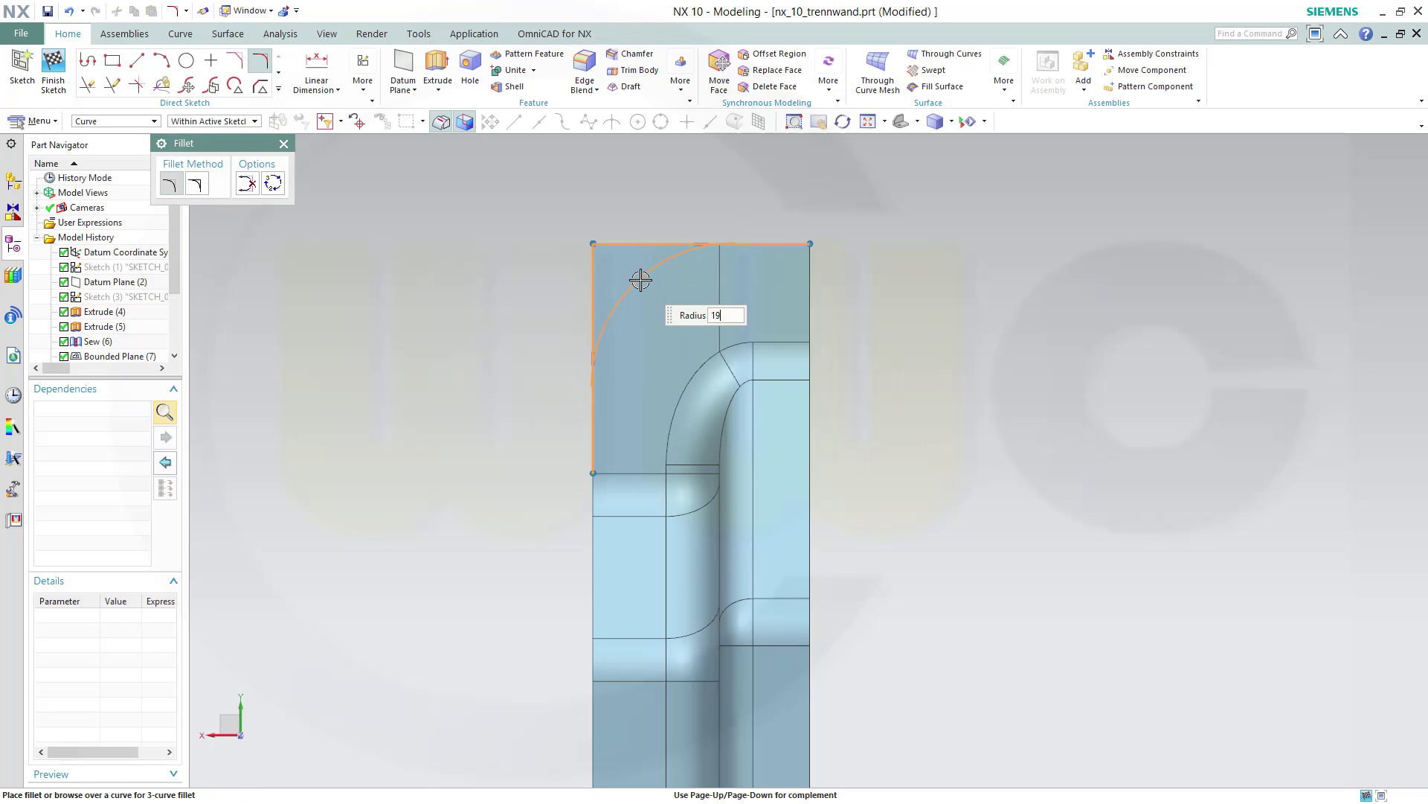
left_click(641, 280)
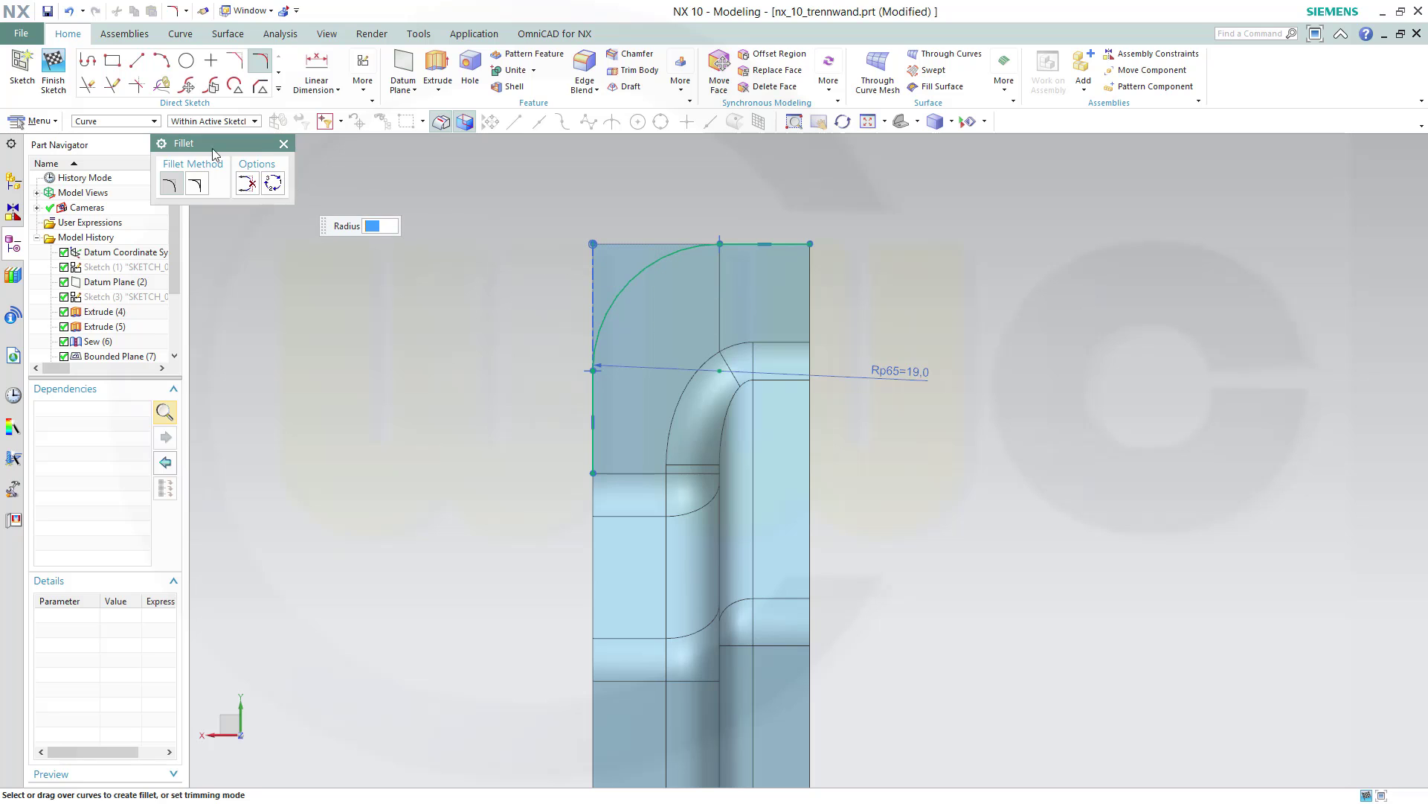
left_click(62, 74)
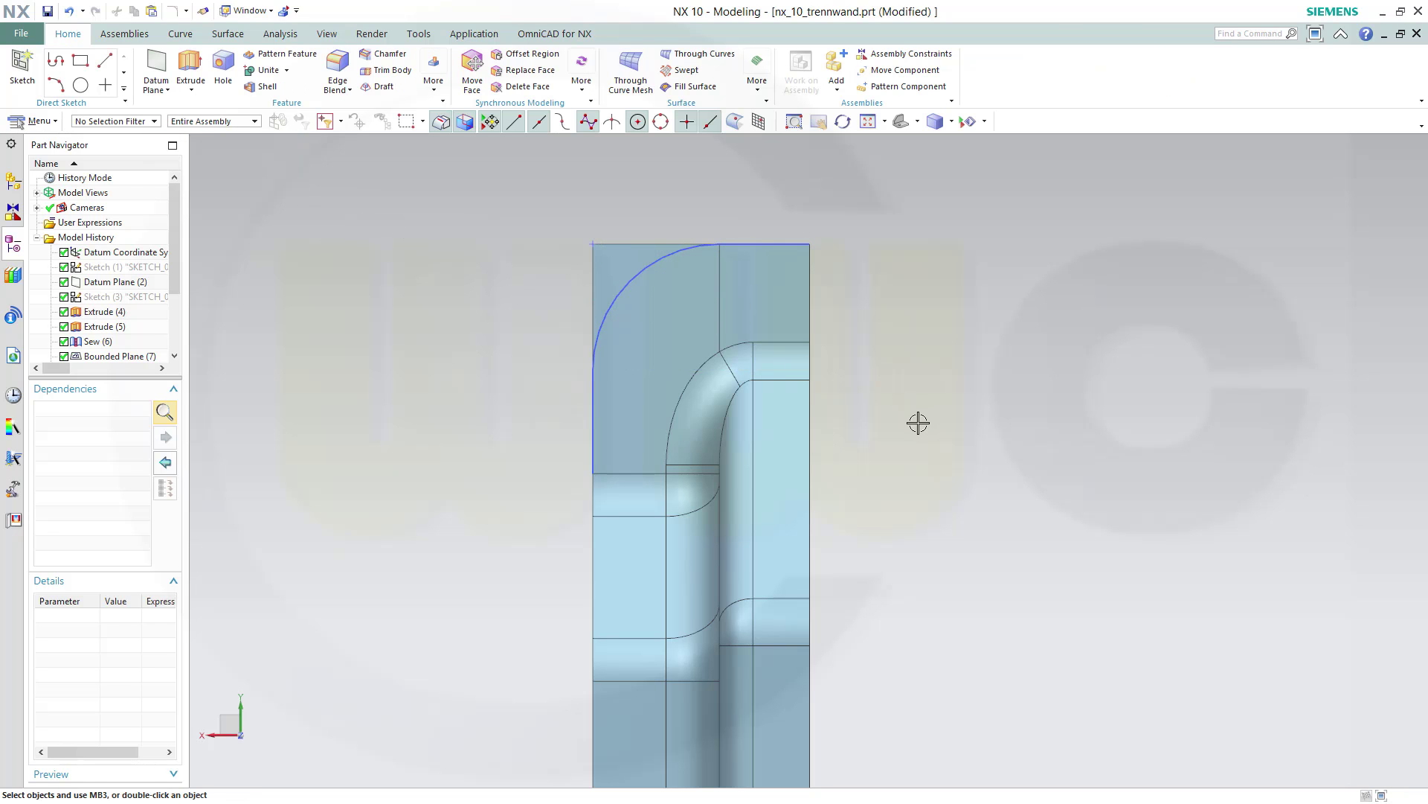
middle_click_drag(916, 422, 737, 353)
Trim the wall sheet with the sketched 19 mm arc as boundary, discarding the upper corner
left_click(224, 36)
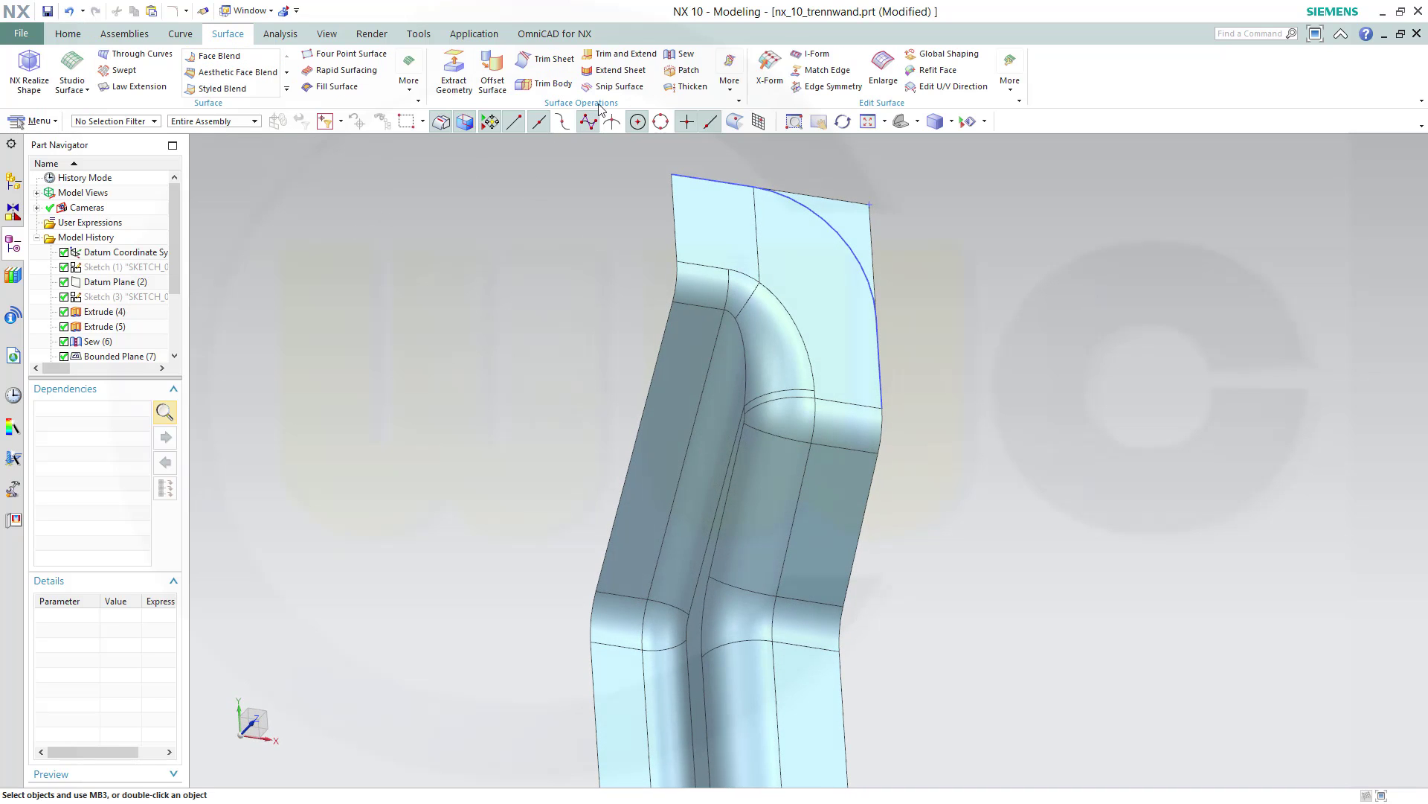
left_click(543, 59)
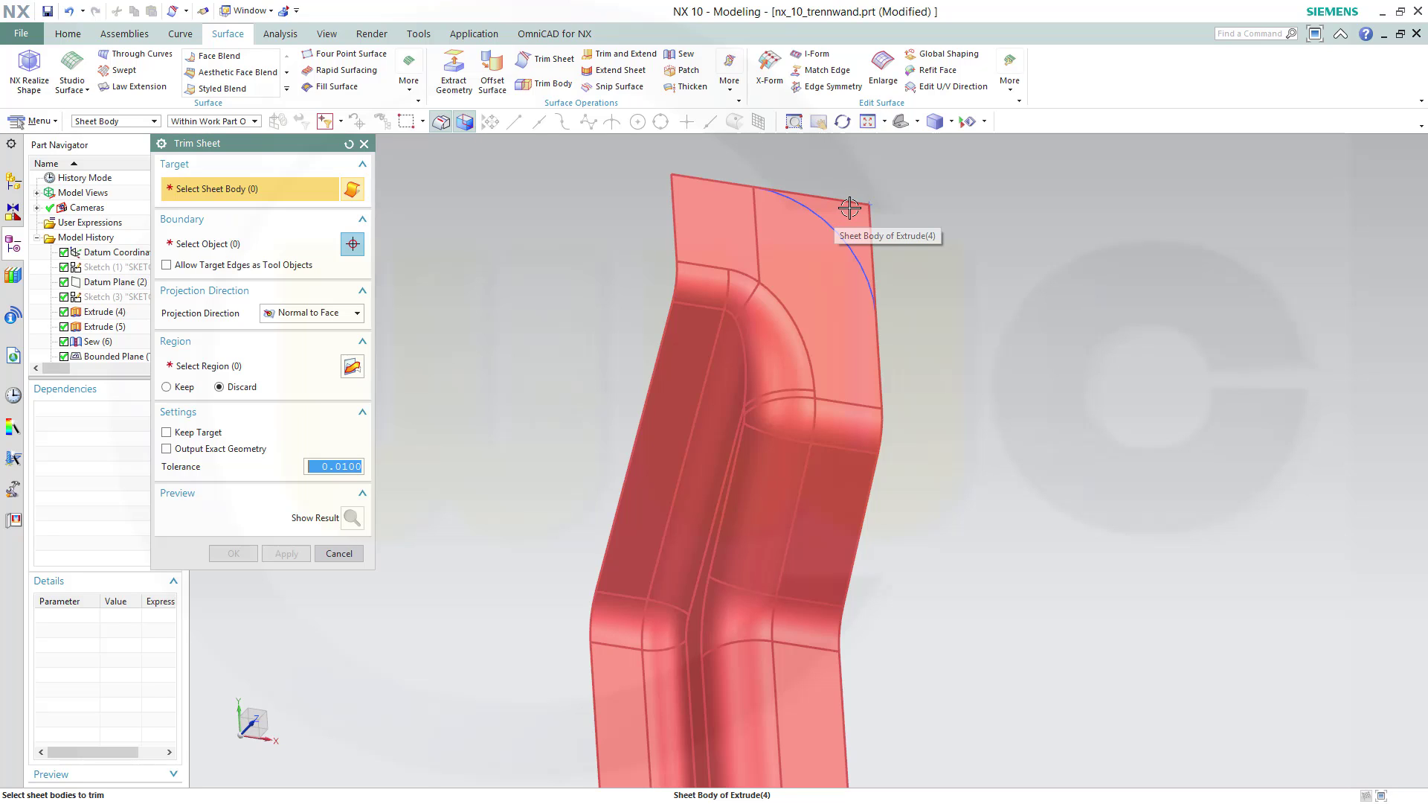
left_click(850, 207)
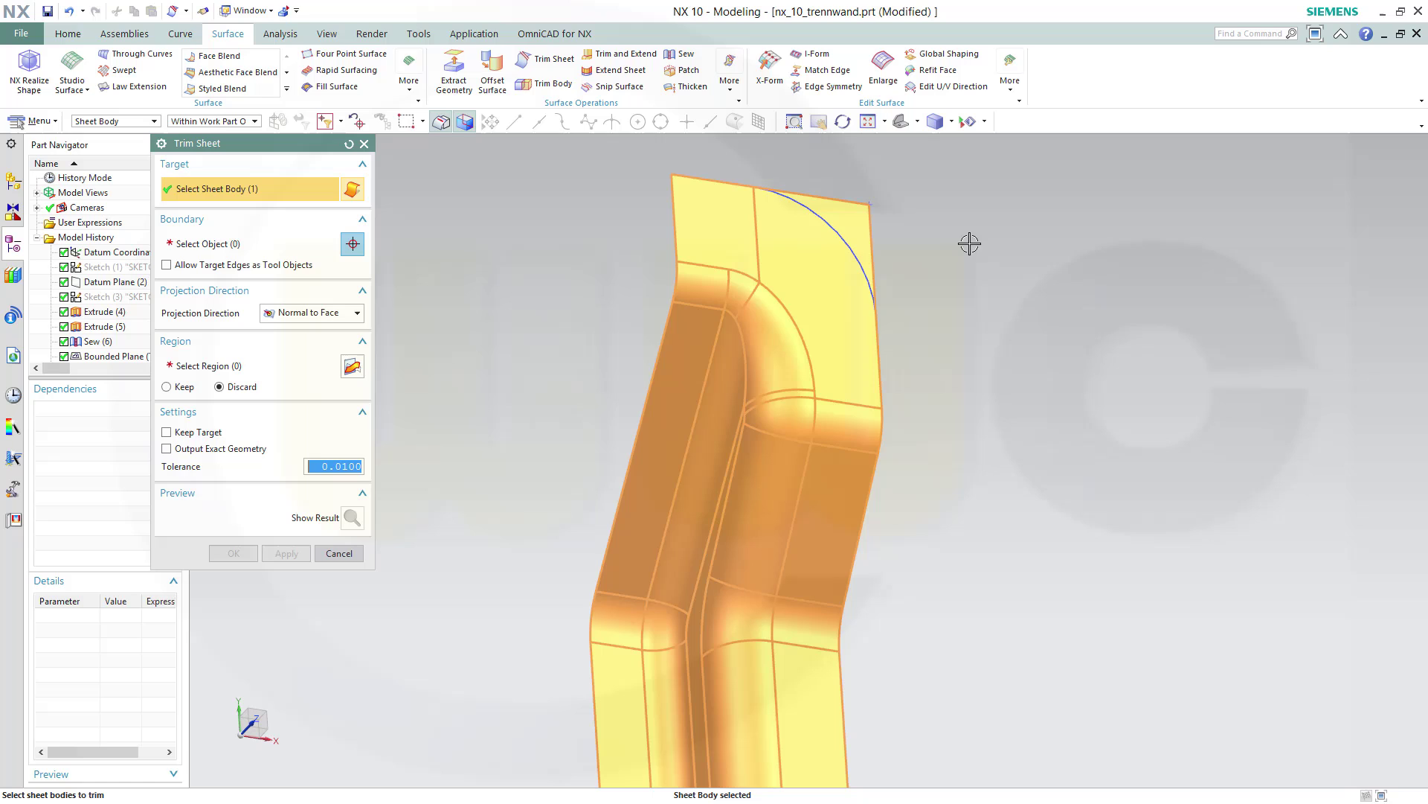
left_click(190, 245)
left_click(838, 235)
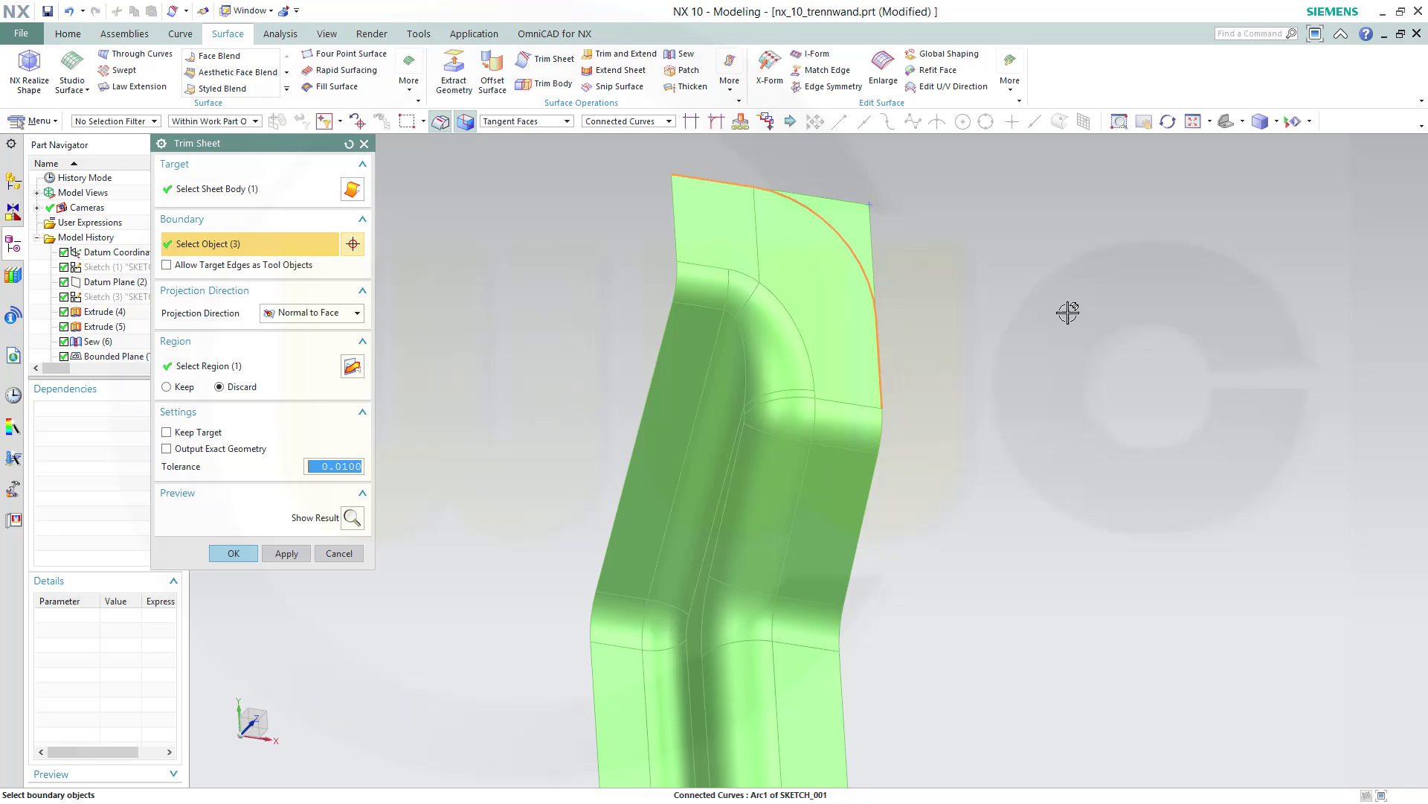
left_click(352, 518)
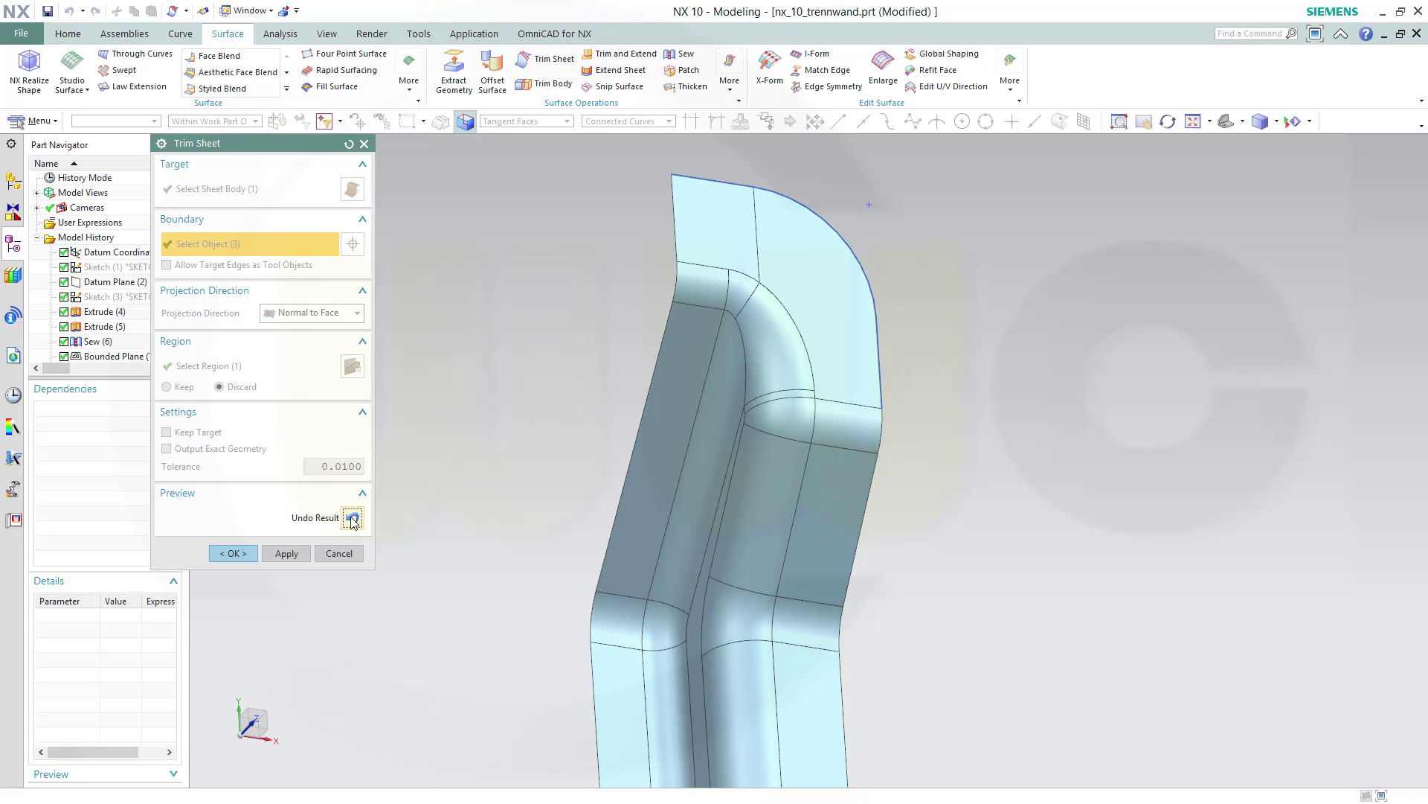
left_click(232, 553)
scroll(112, 358, "down", 3)
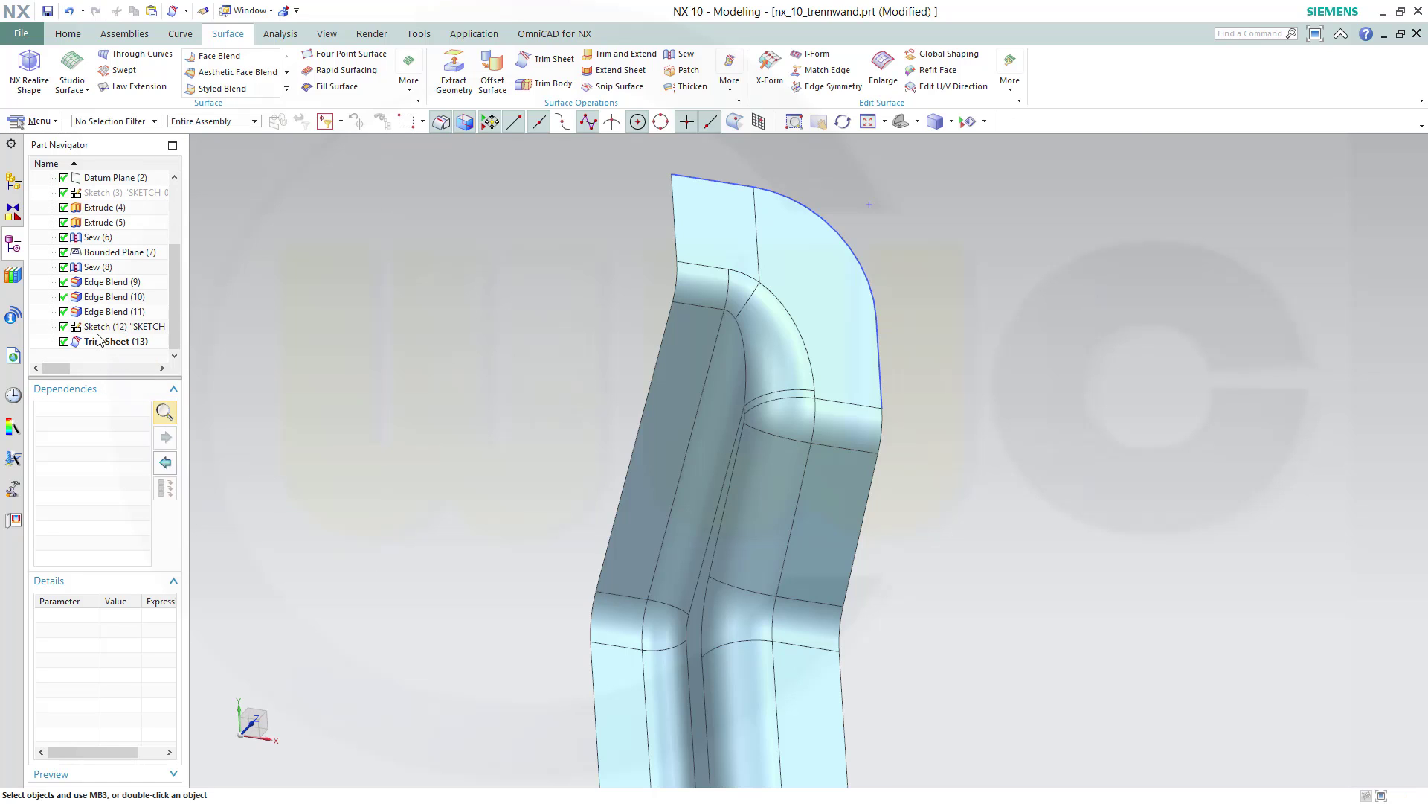
Hide Sketch (12) and Datum Plane (2) so only the trimmed wall sheet shows
right_click(96, 335)
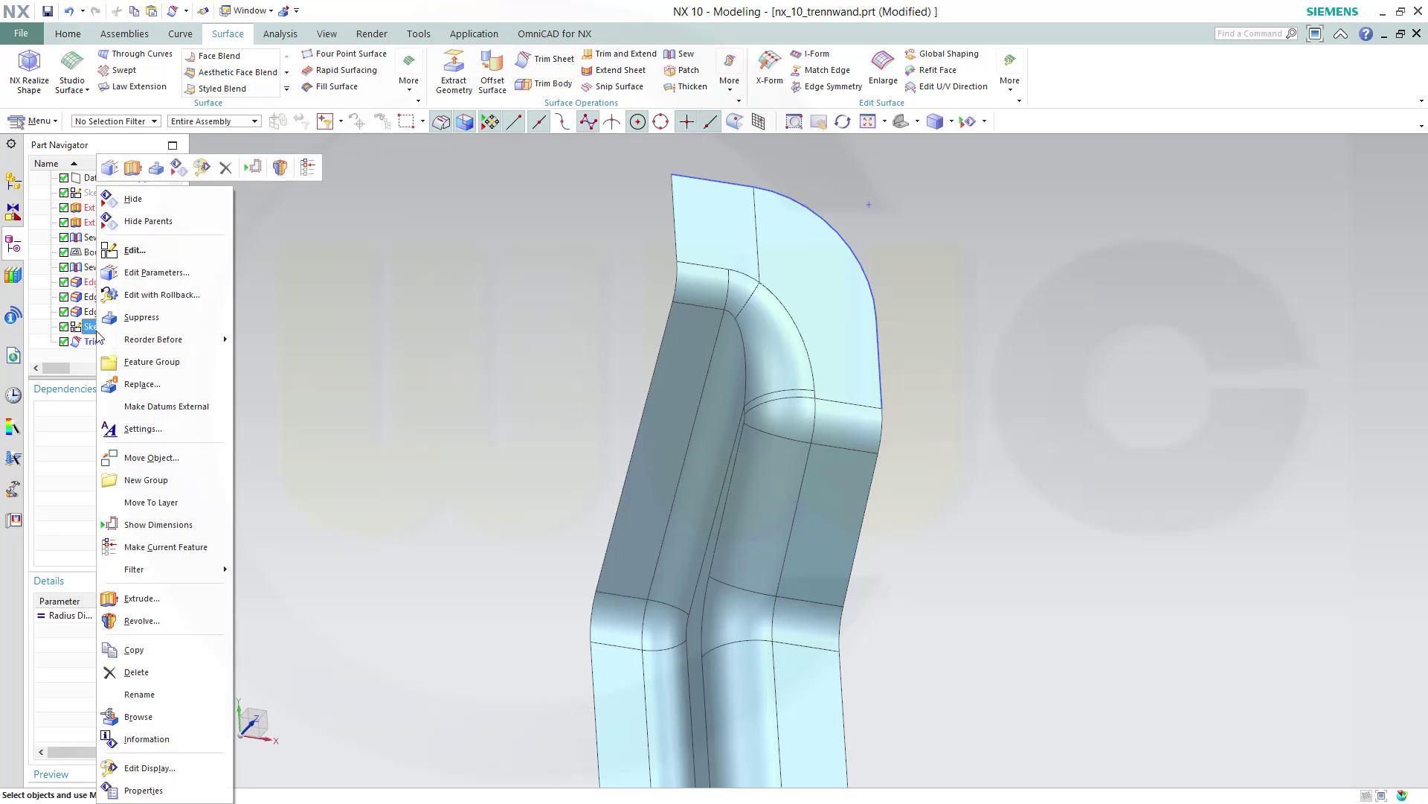
left_click(133, 194)
middle_click_drag(998, 631, 1000, 535)
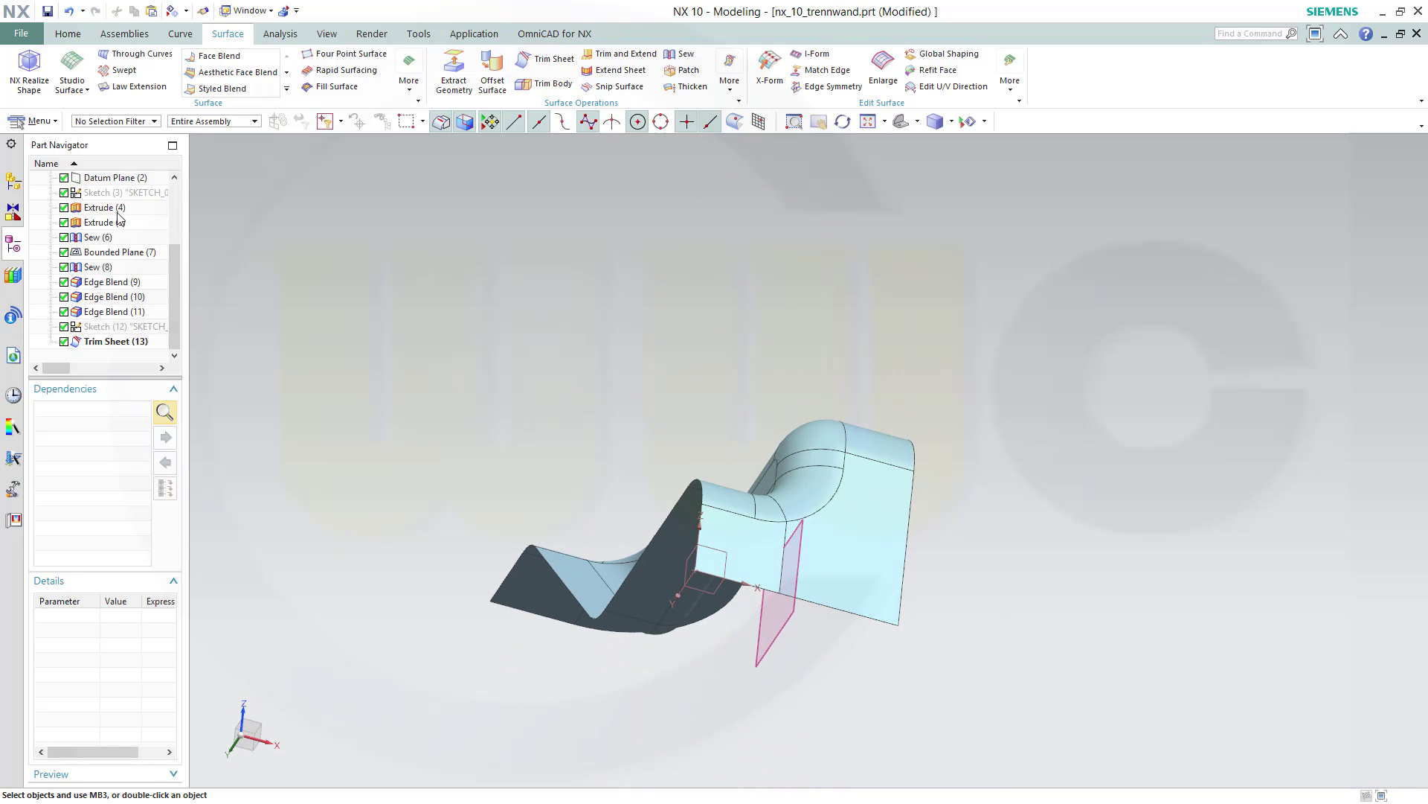
right_click(117, 184)
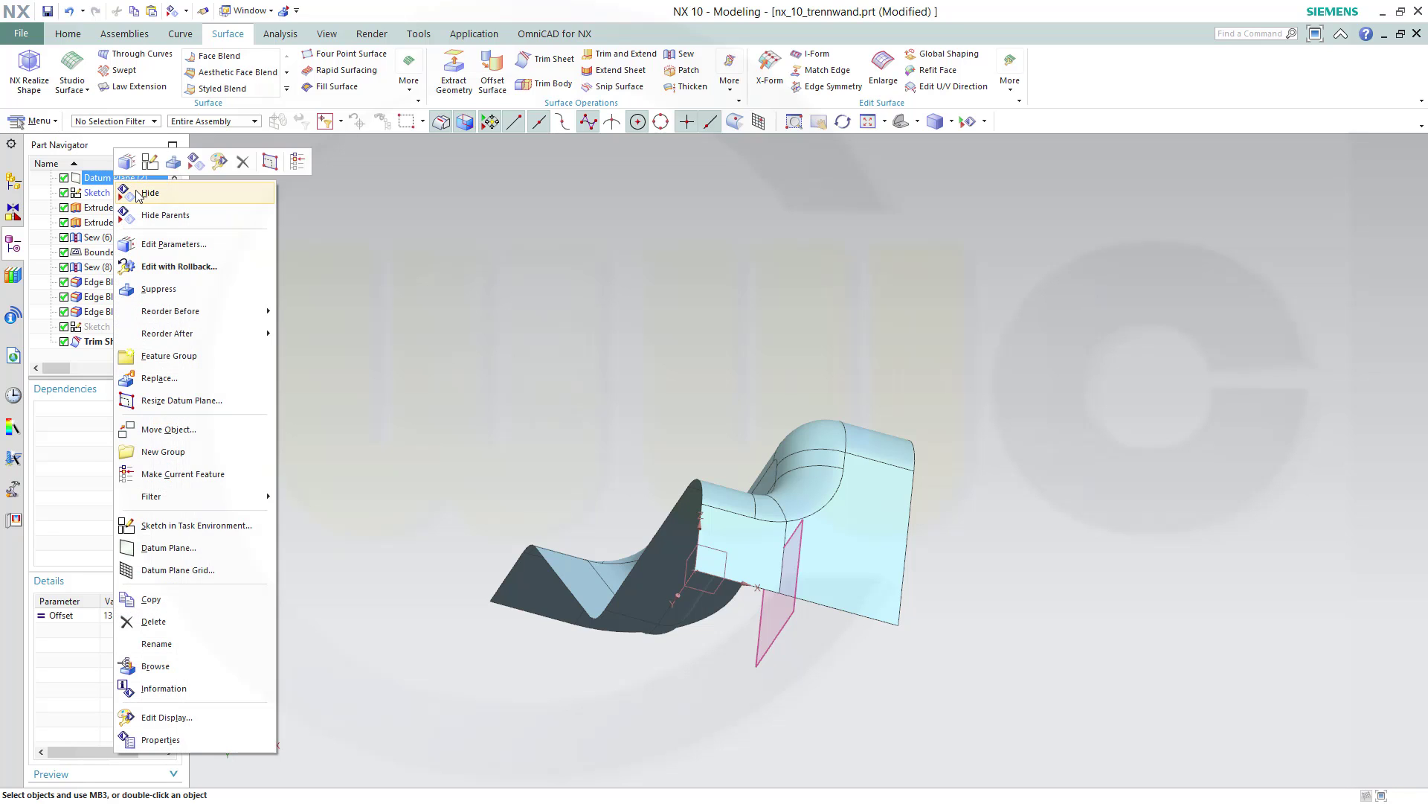
left_click(139, 193)
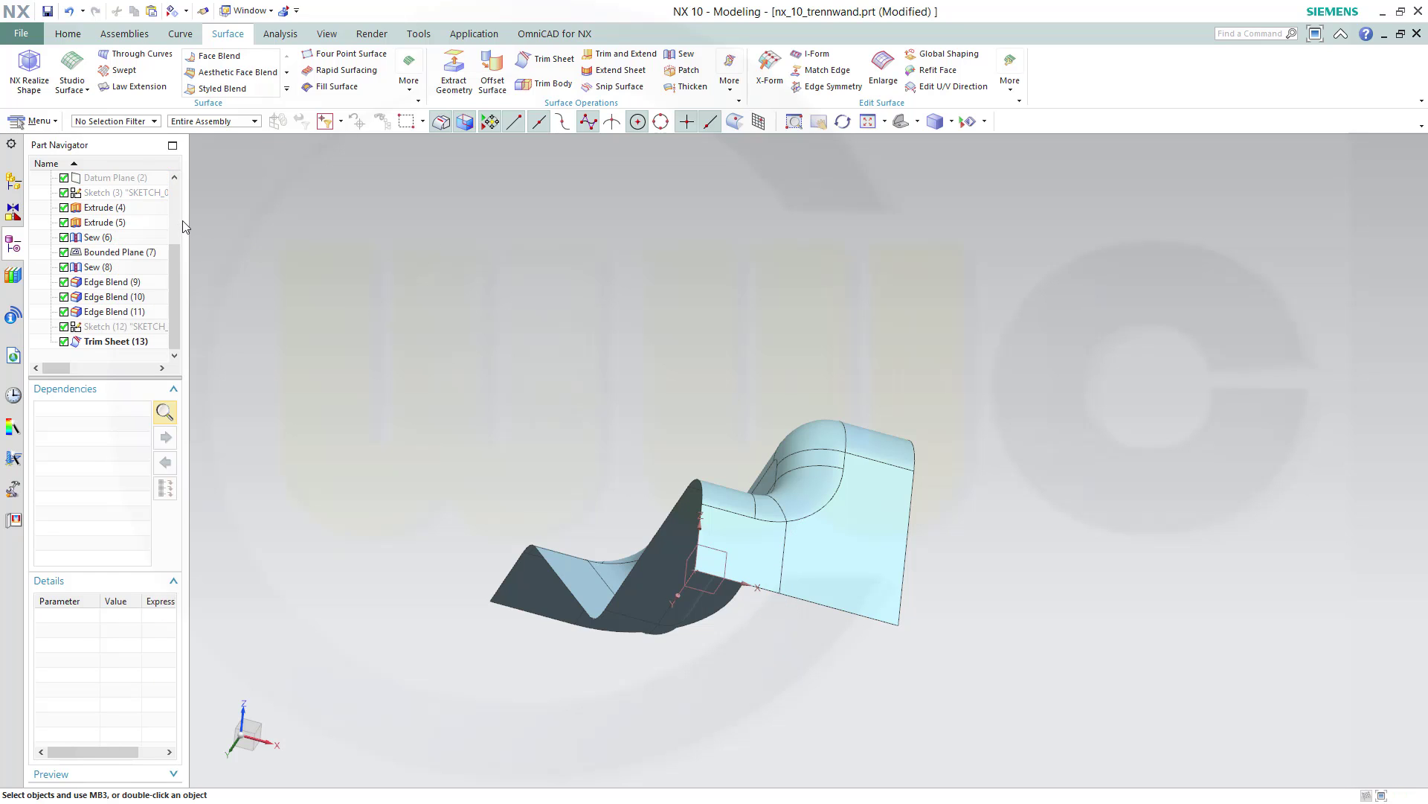
Start a sketch on the flat face and draw a vertical line and a bottom line to the origin
left_click(68, 34)
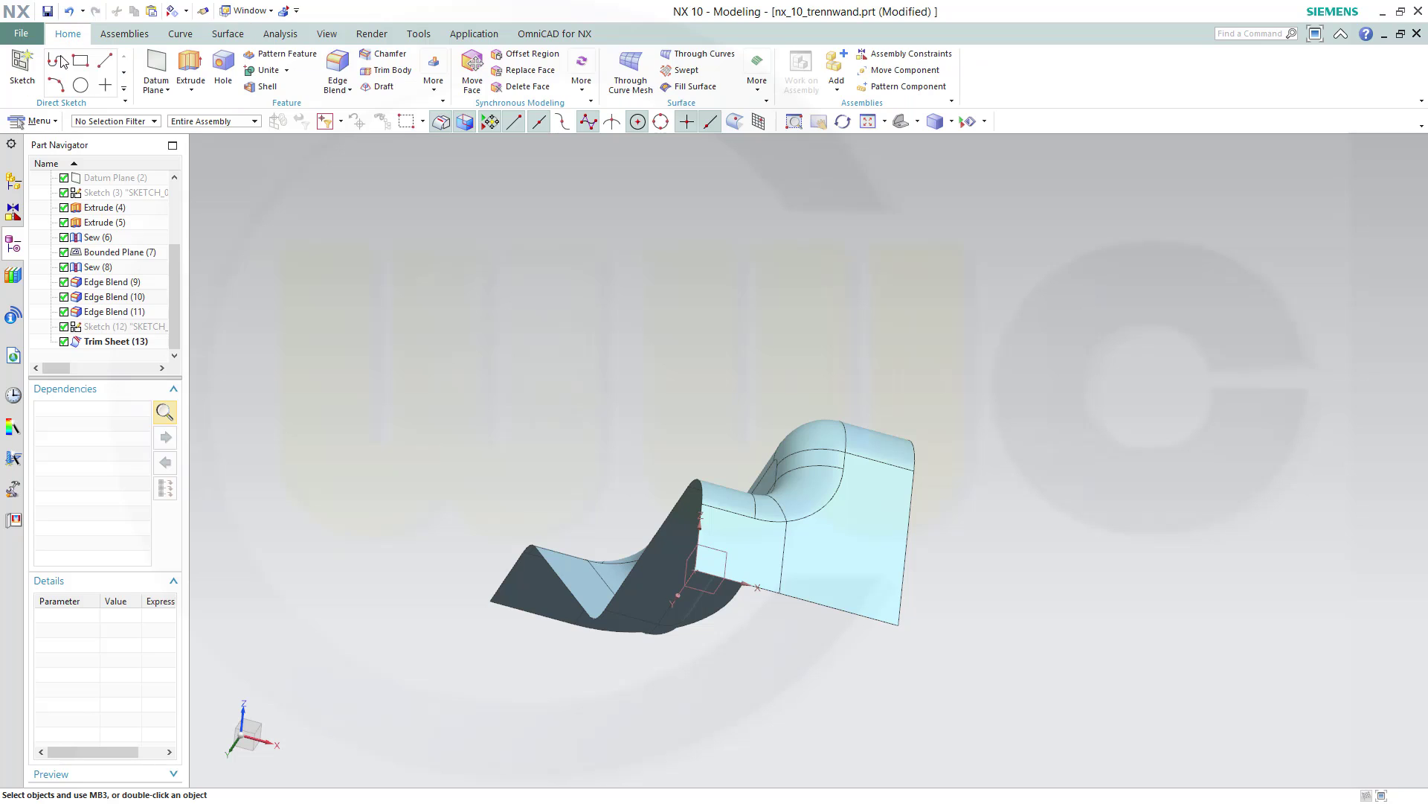
left_click(23, 66)
left_click(853, 557)
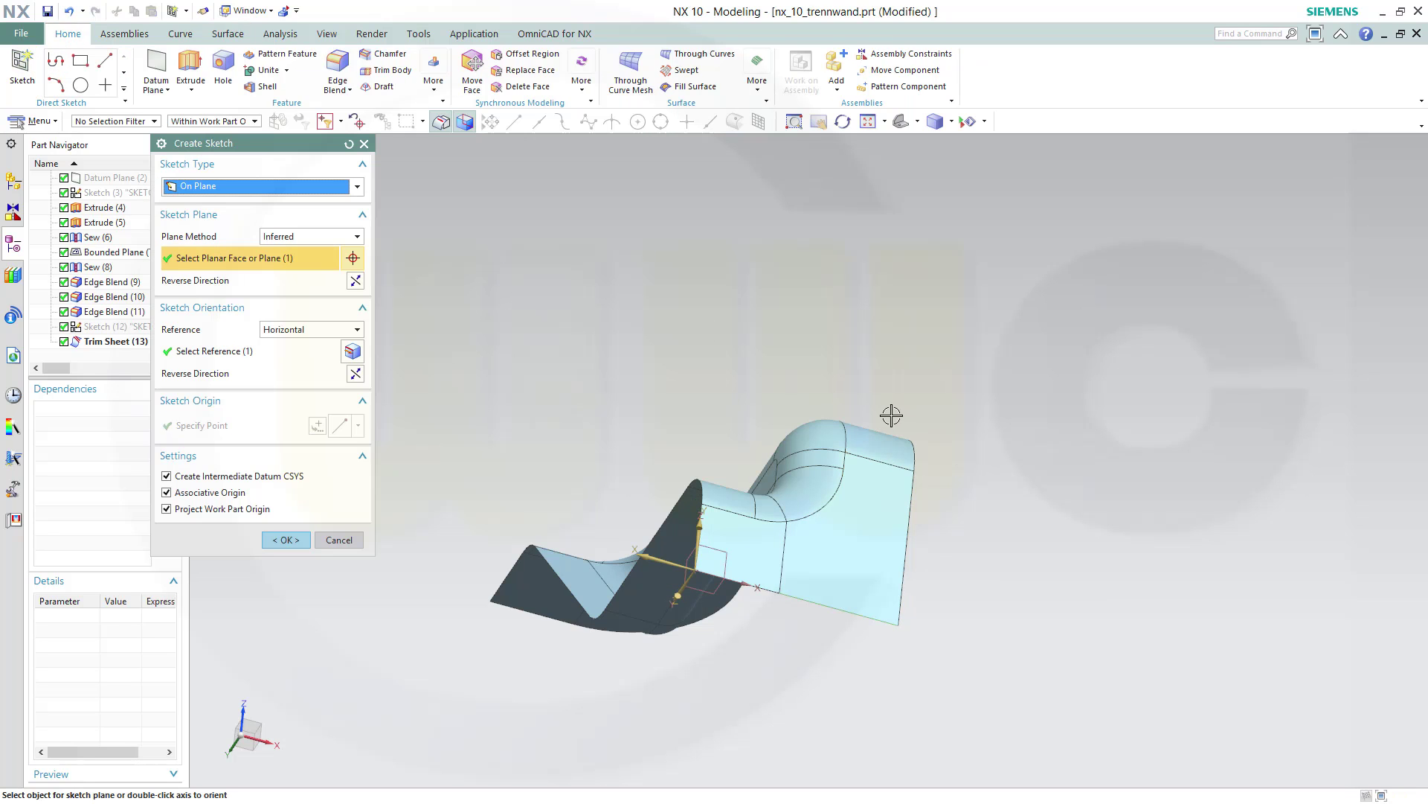
left_click(268, 541)
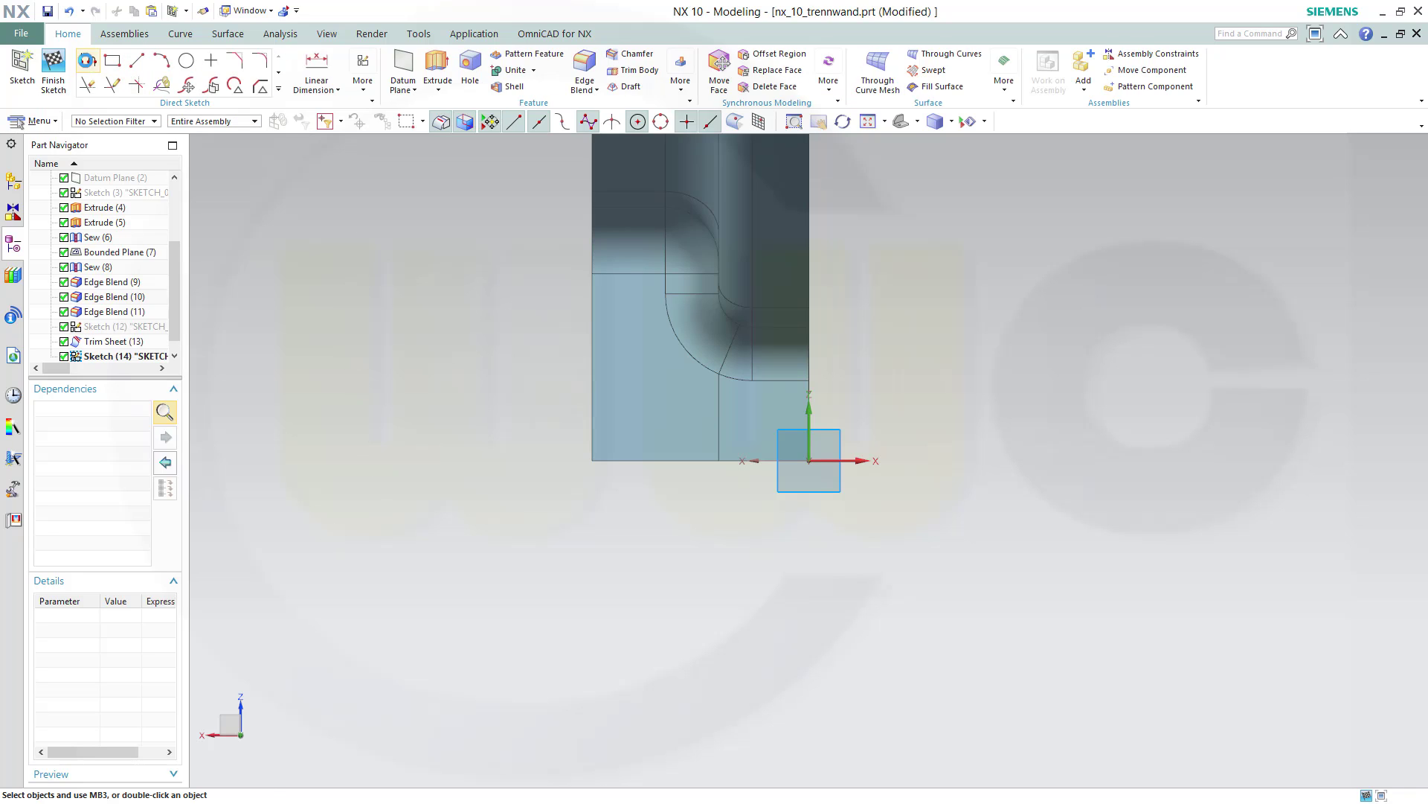
left_click(591, 318)
left_click(593, 460)
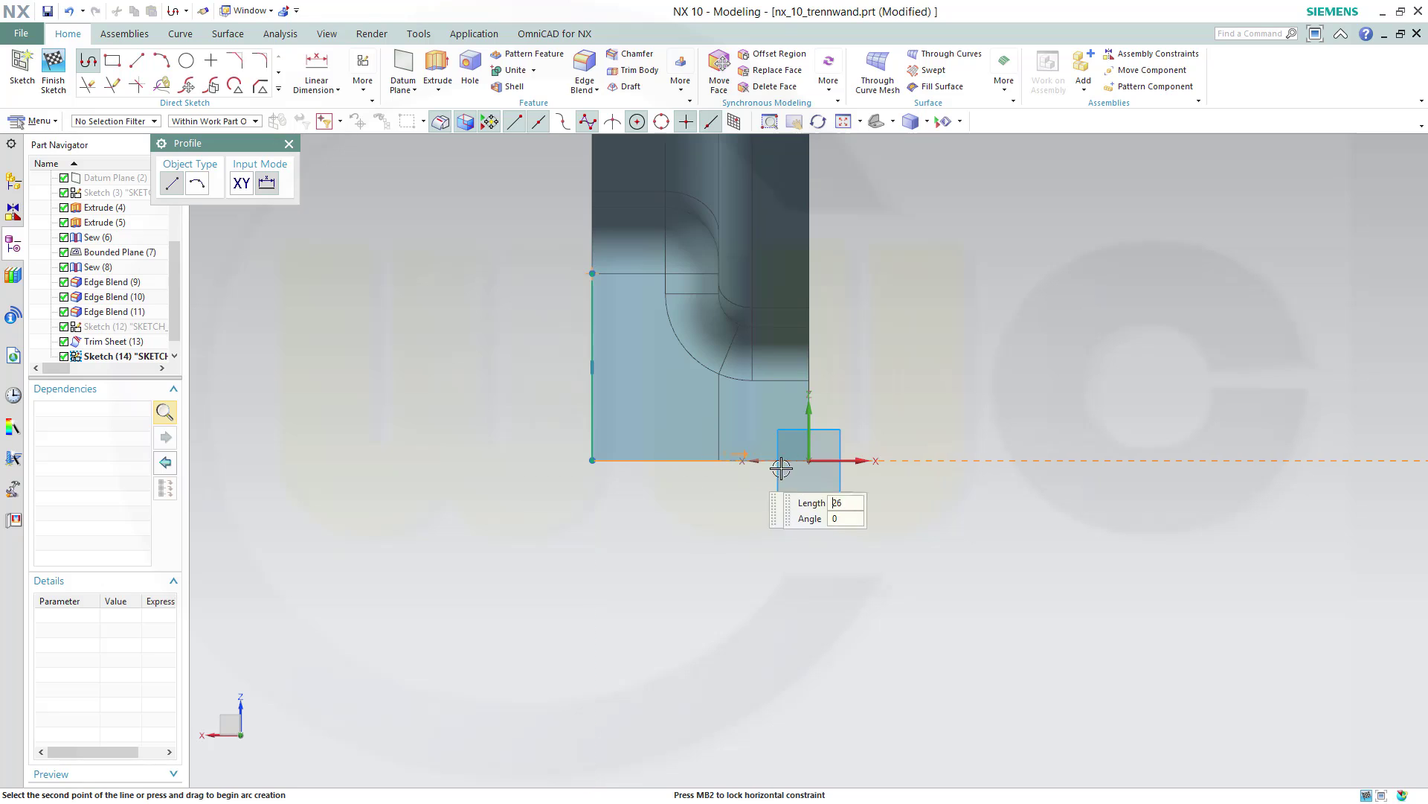
left_click(808, 460)
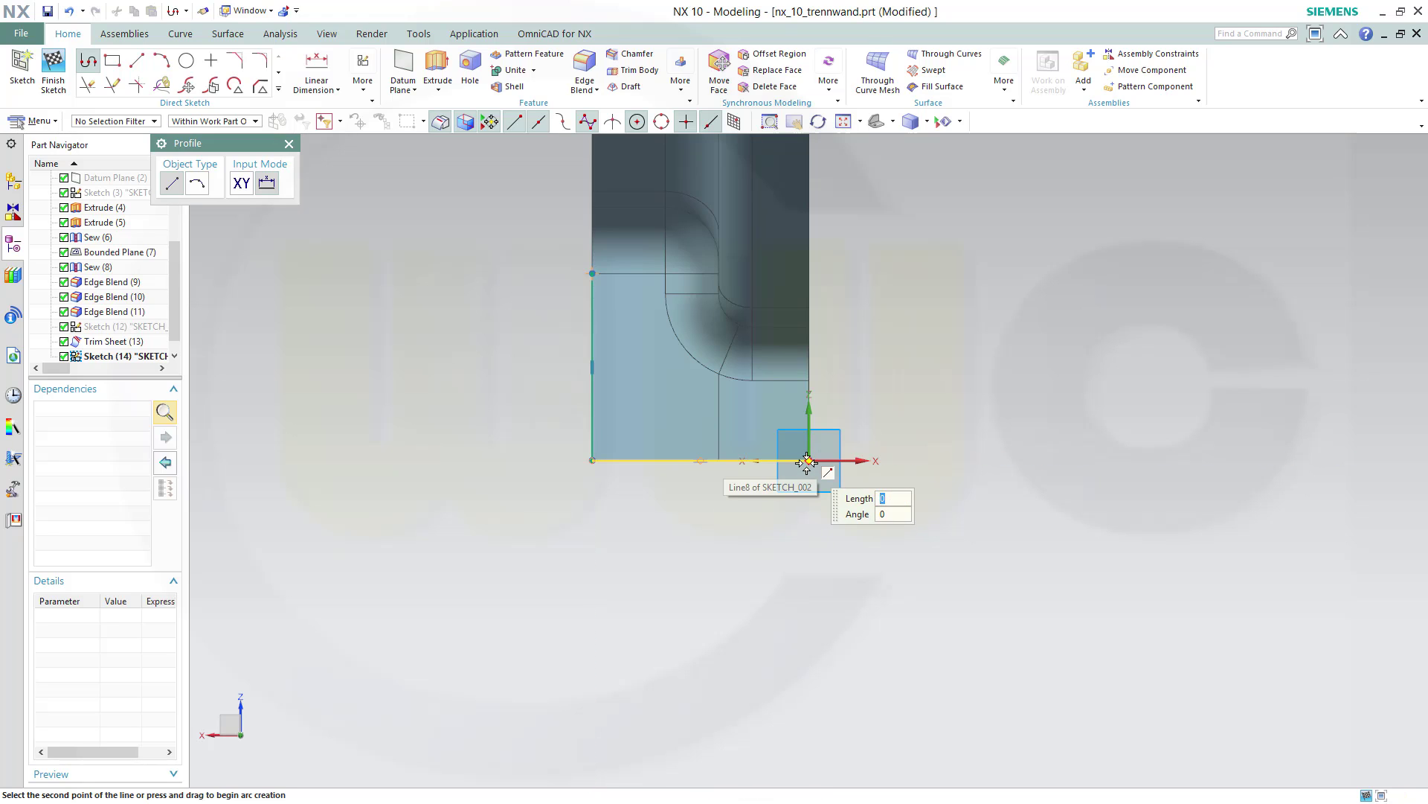
key("Escape")
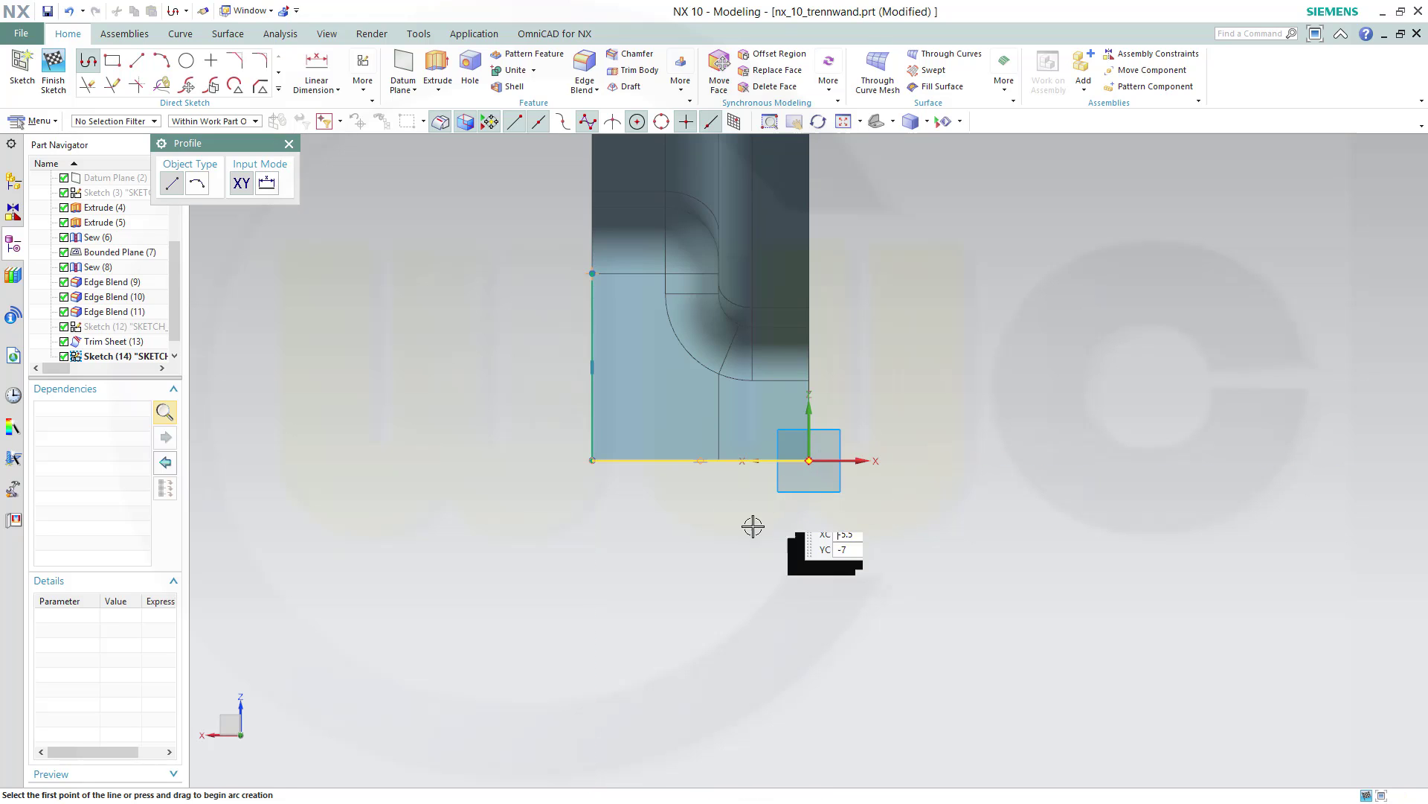
Round the corner between the two lines with a 19 mm fillet and finish the sketch
left_click(235, 85)
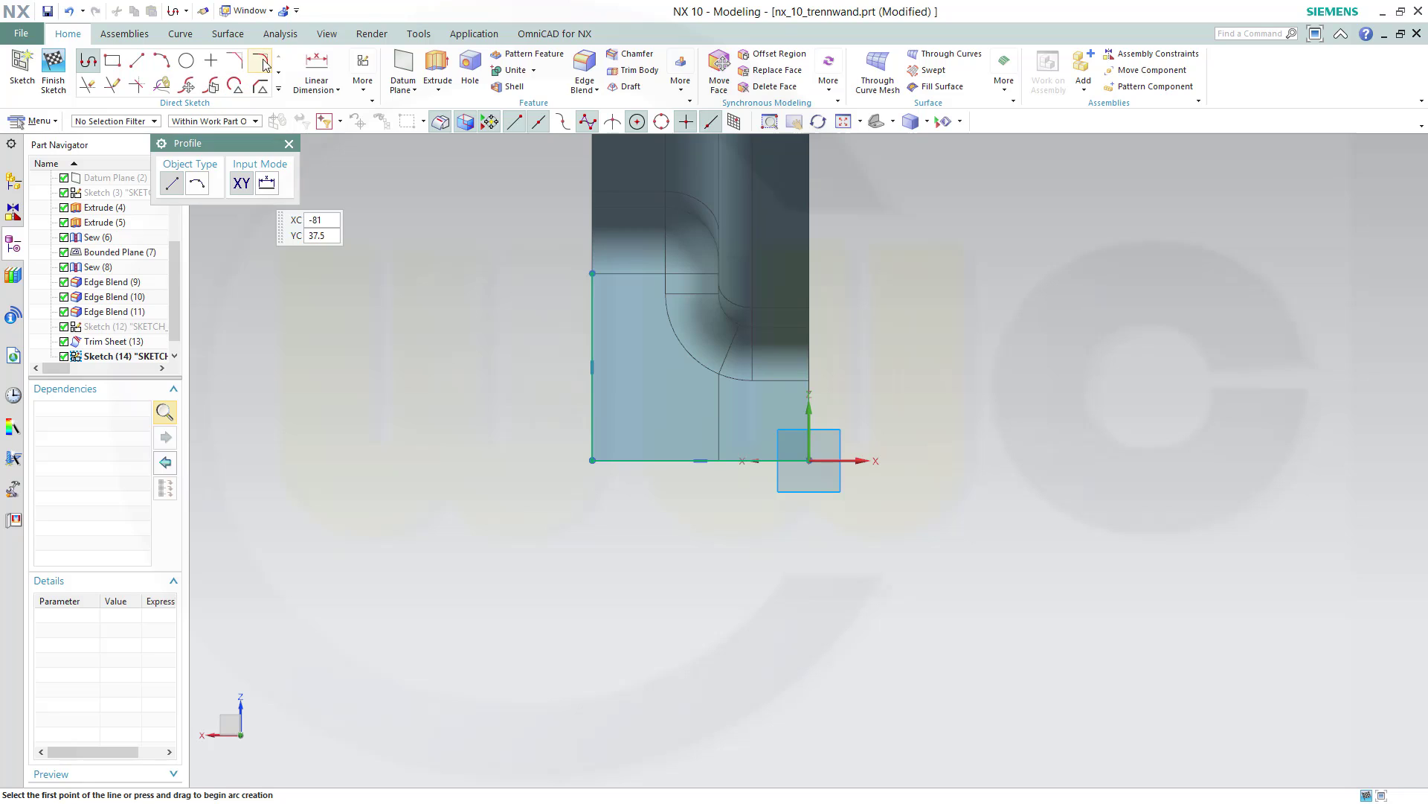
left_click(590, 394)
left_click(654, 461)
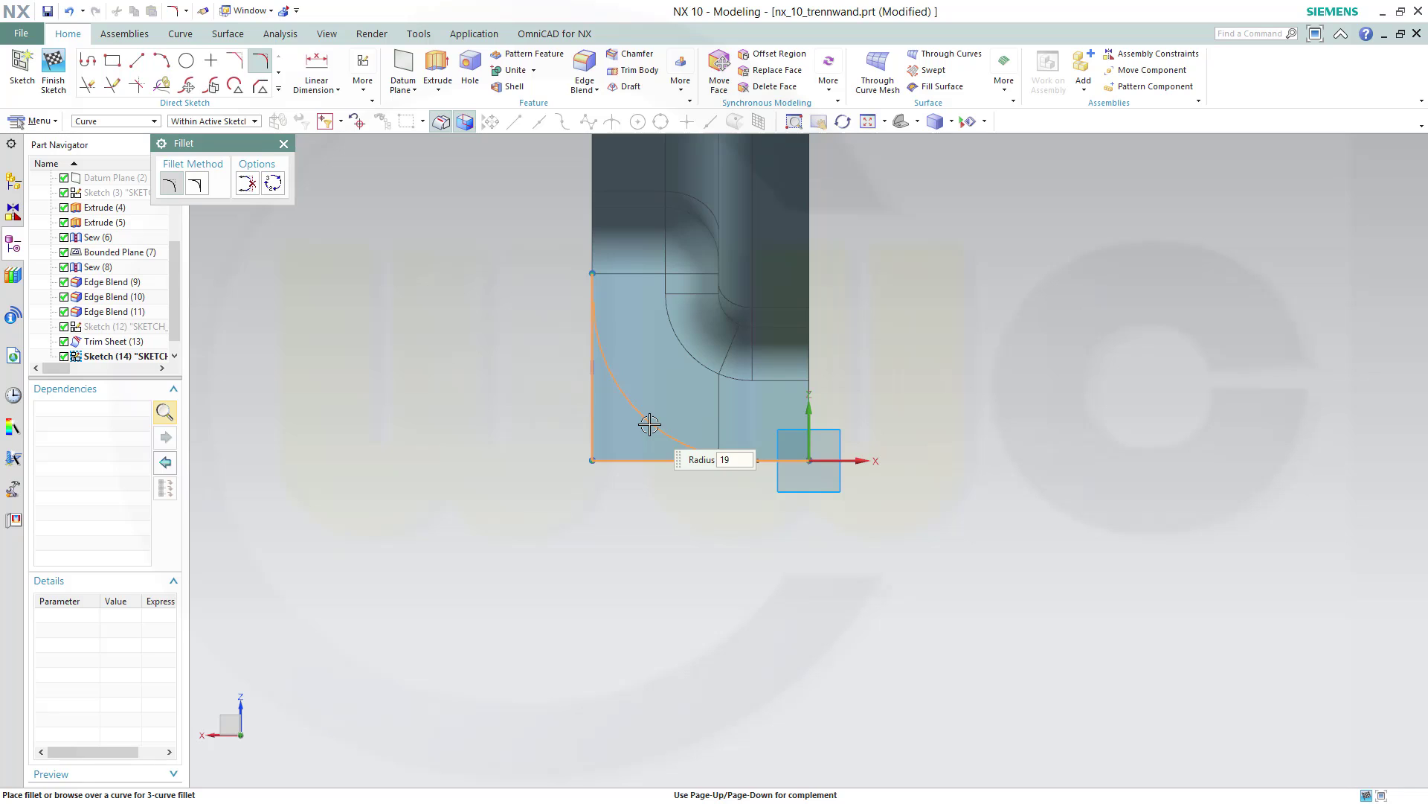
left_click(650, 424)
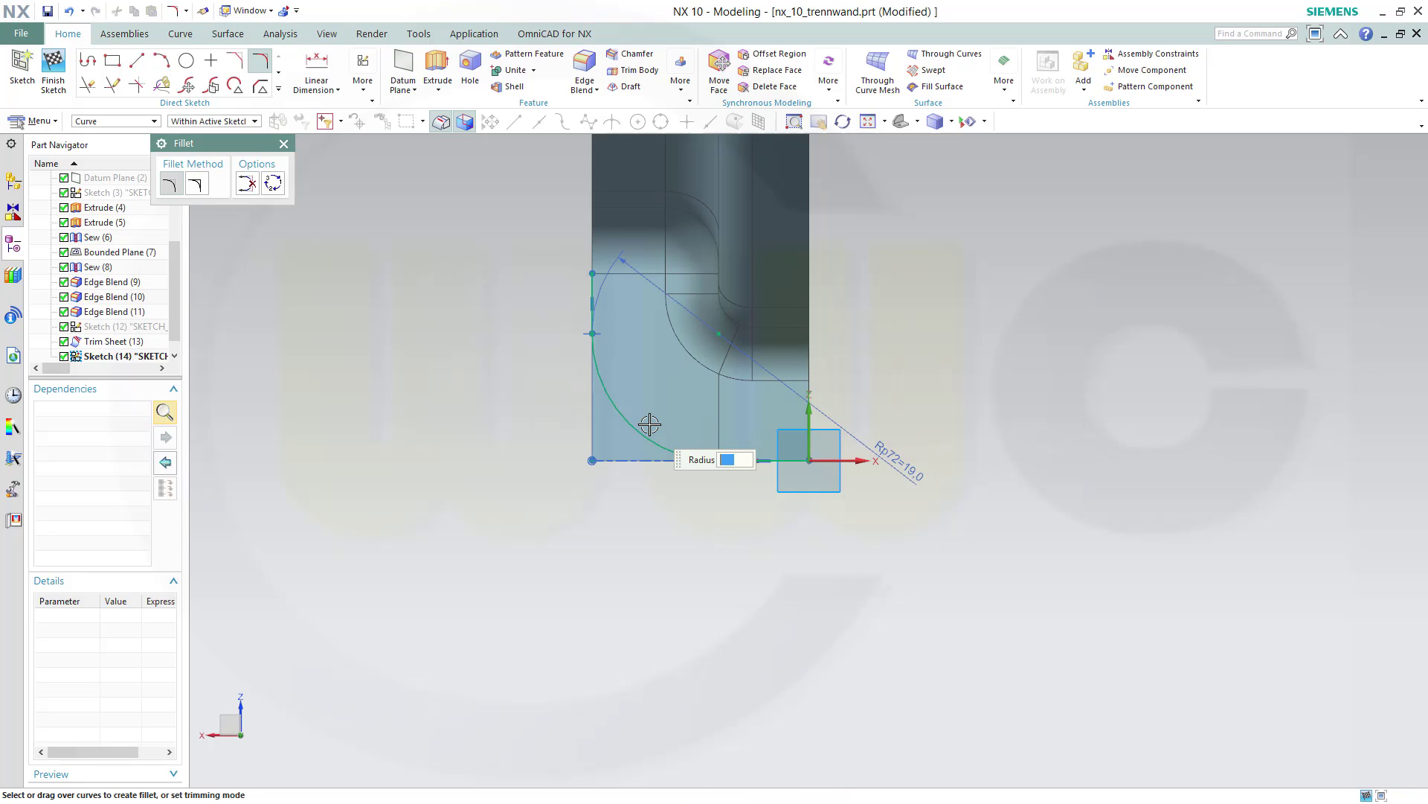
left_click(49, 78)
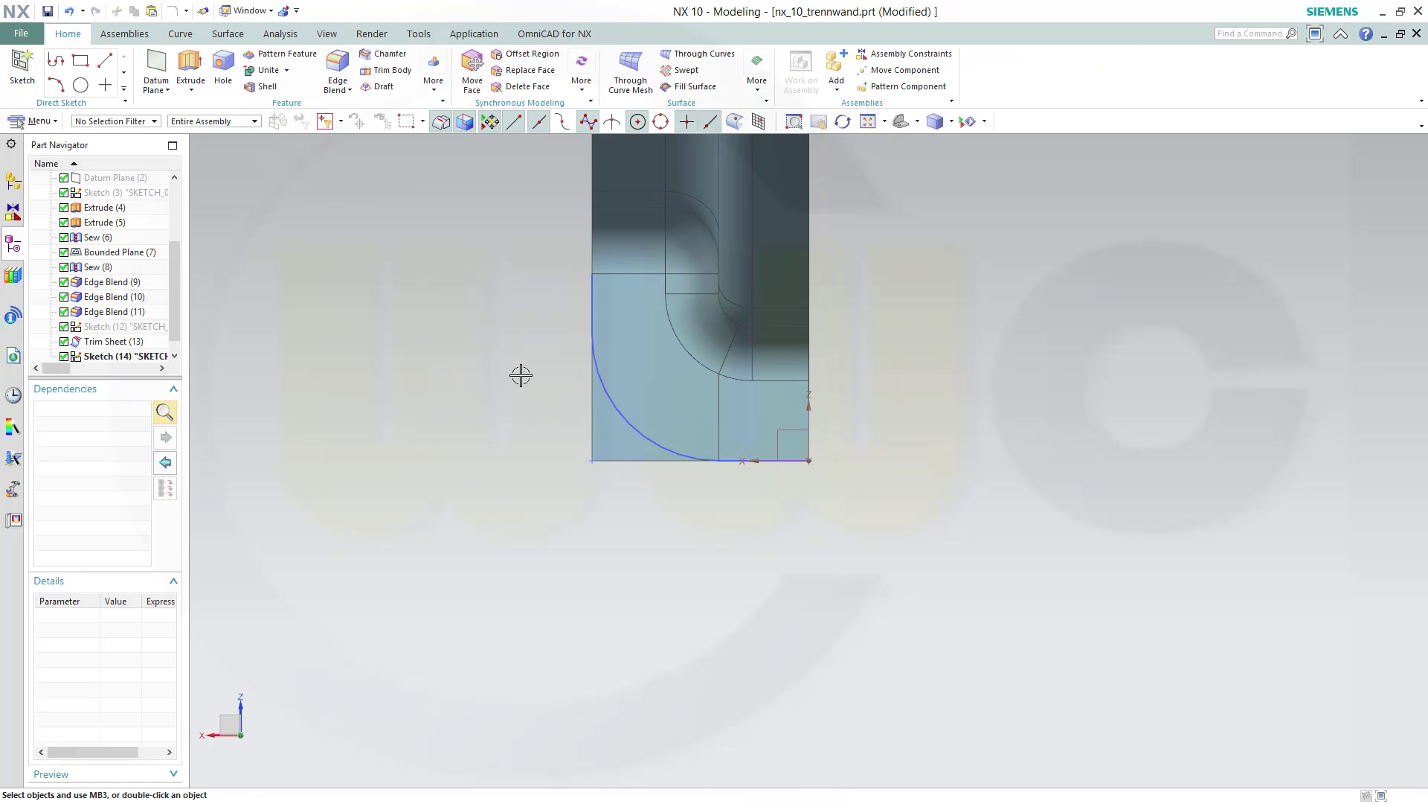
Trim the sheet along Sketch (14)'s arc and lines, discarding the lower square corner
left_click(222, 37)
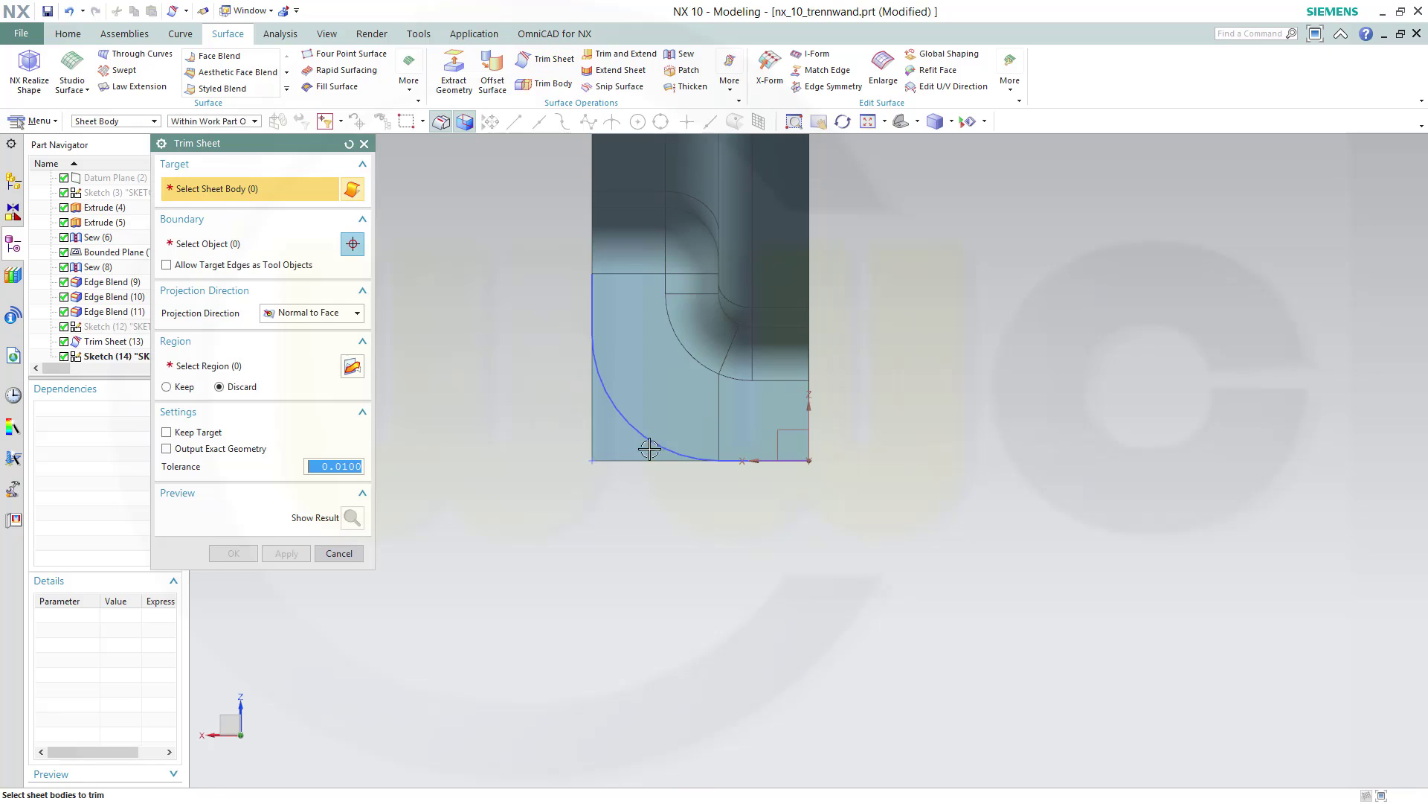
left_click(605, 449)
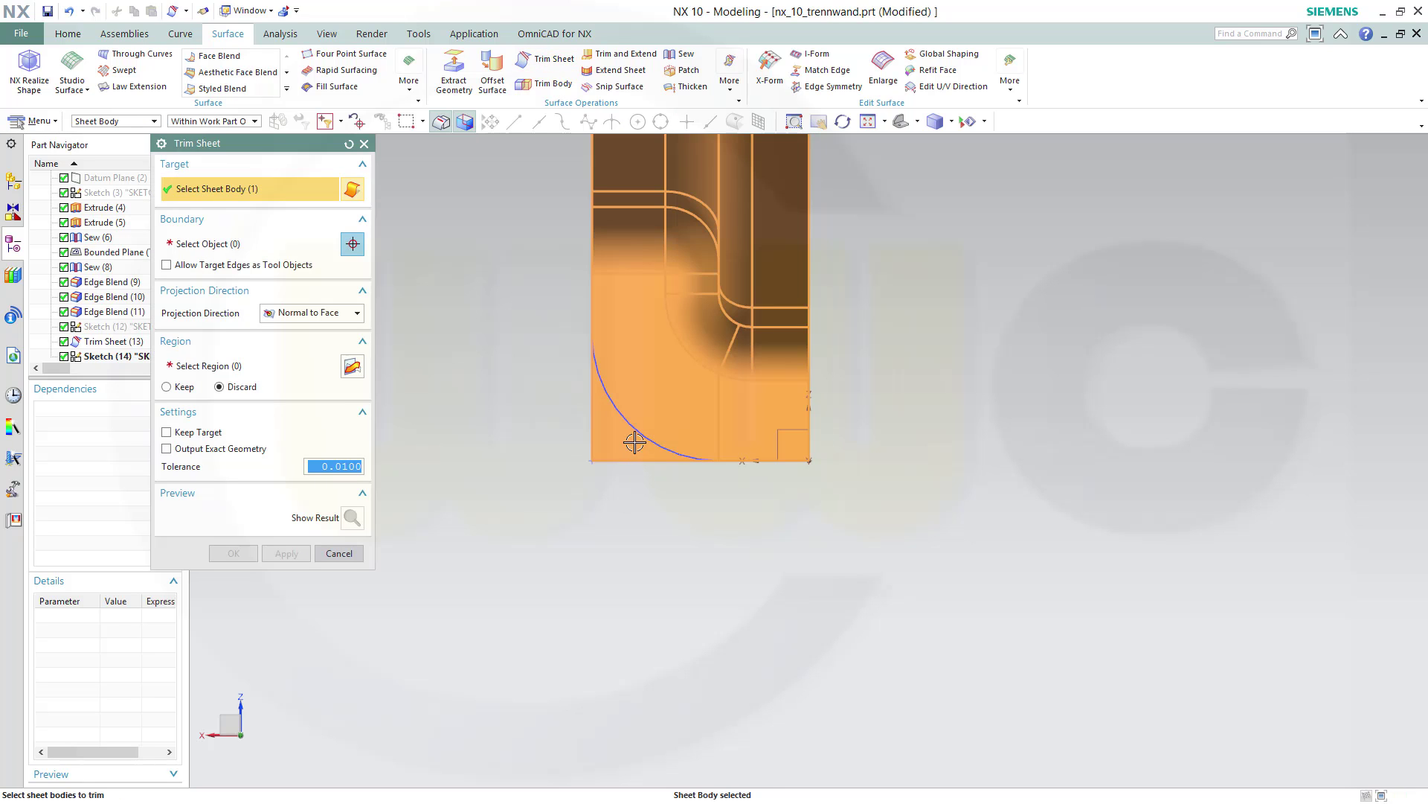
middle_click(489, 395)
left_click(622, 417)
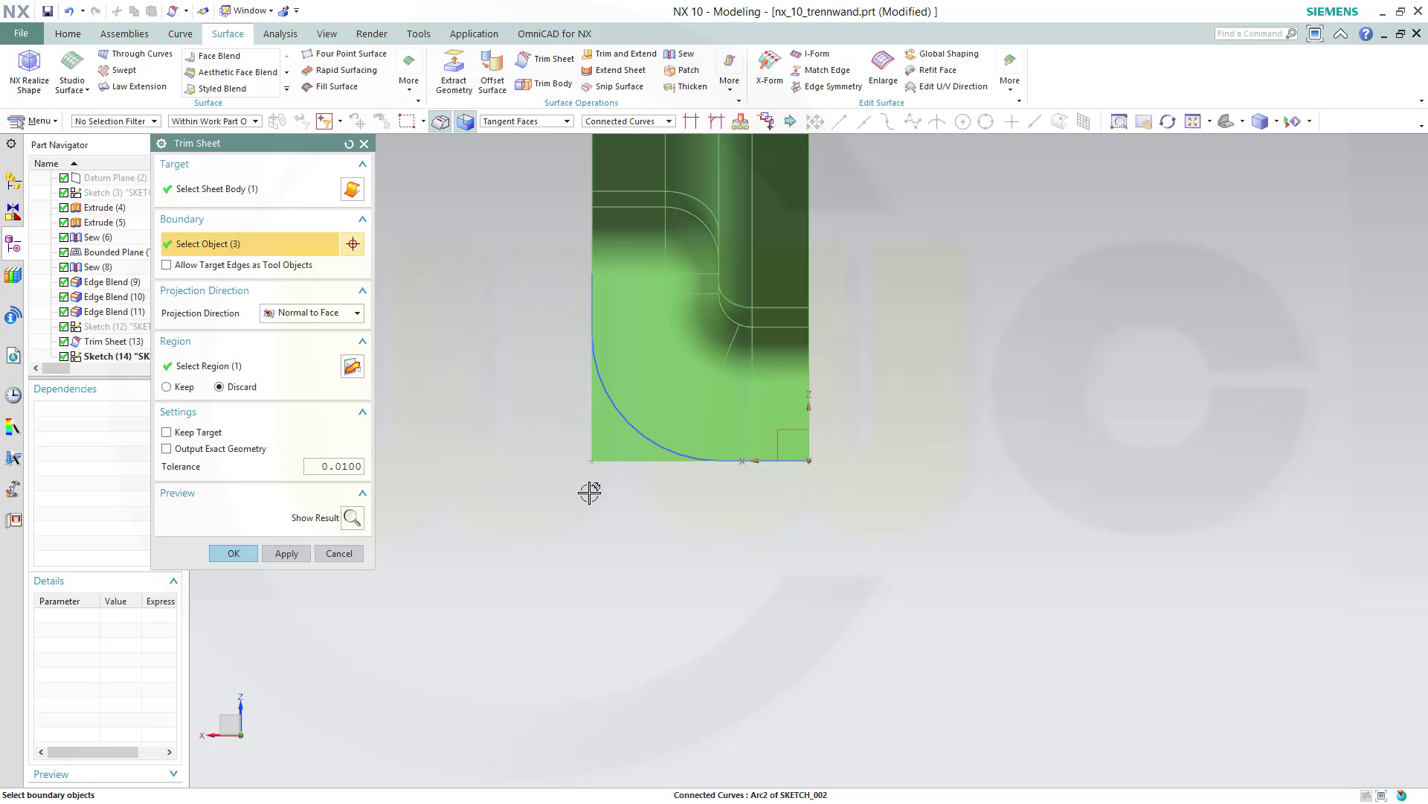
left_click(352, 517)
left_click(232, 552)
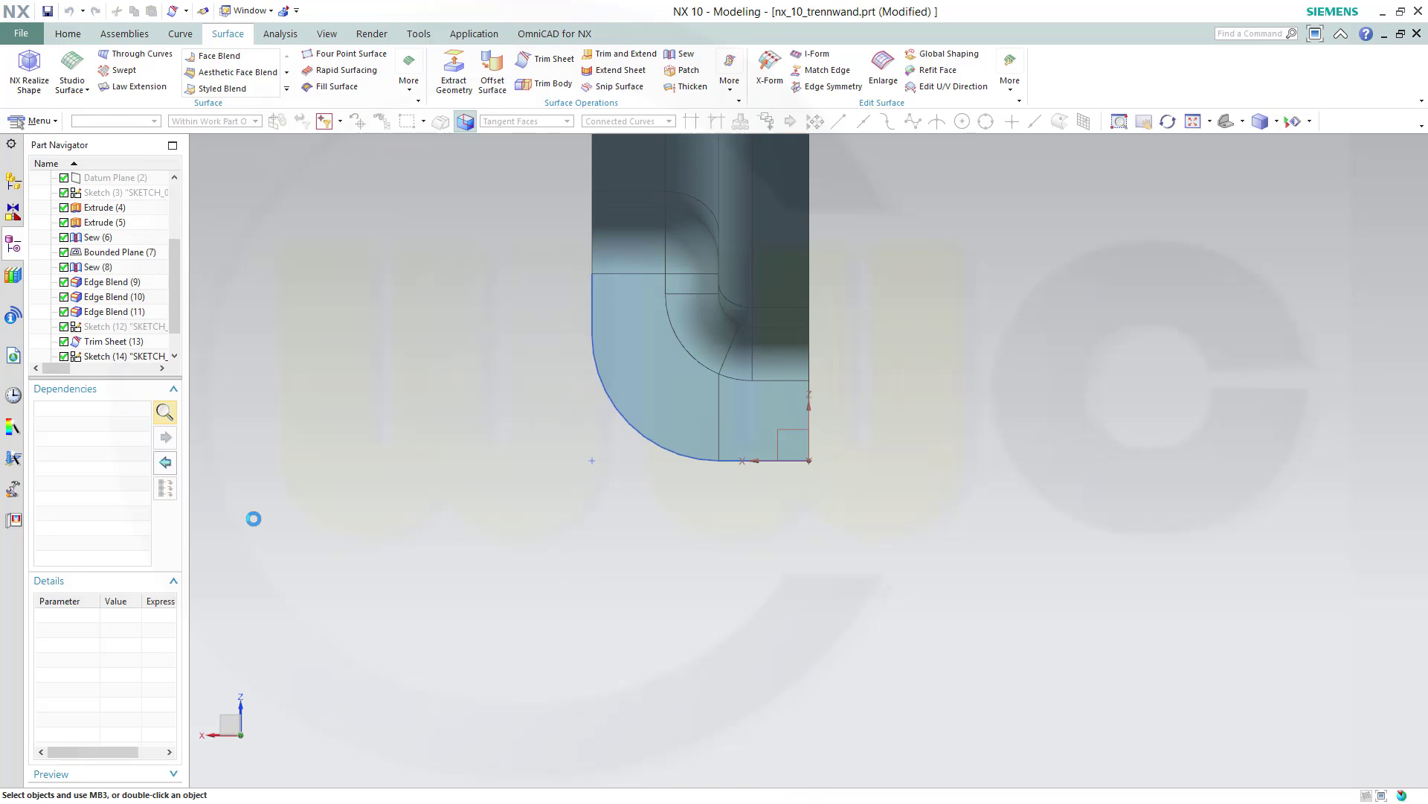
Hide Sketch (14) and view the wall from a more frontal angle
right_click(114, 357)
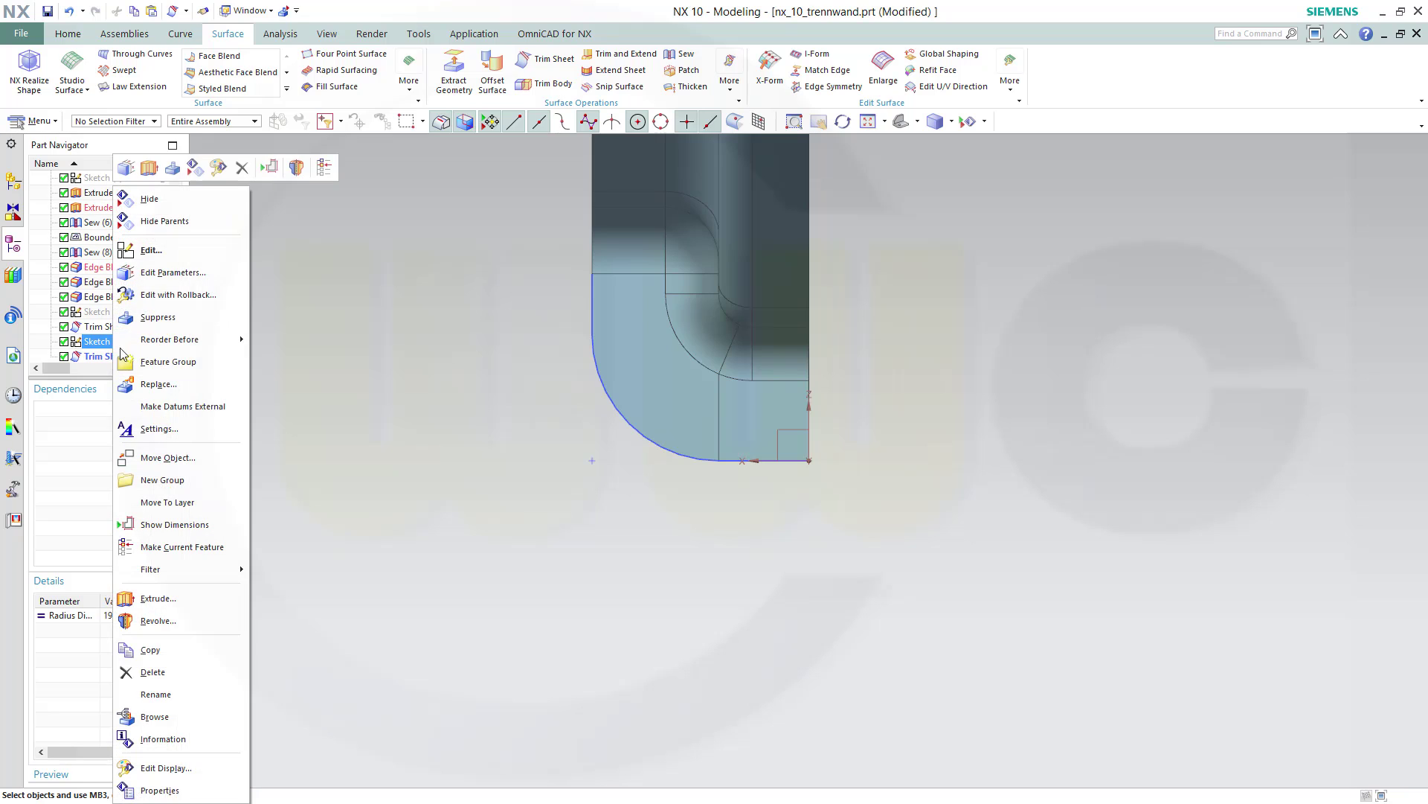
left_click(162, 201)
mouse_move(497, 401)
middle_mouse_down()
mouse_move(835, 596)
mouse_move(973, 590)
mouse_move(810, 363)
mouse_move(948, 335)
mouse_move(976, 440)
mouse_move(985, 412)
mouse_move(1012, 402)
middle_mouse_up()
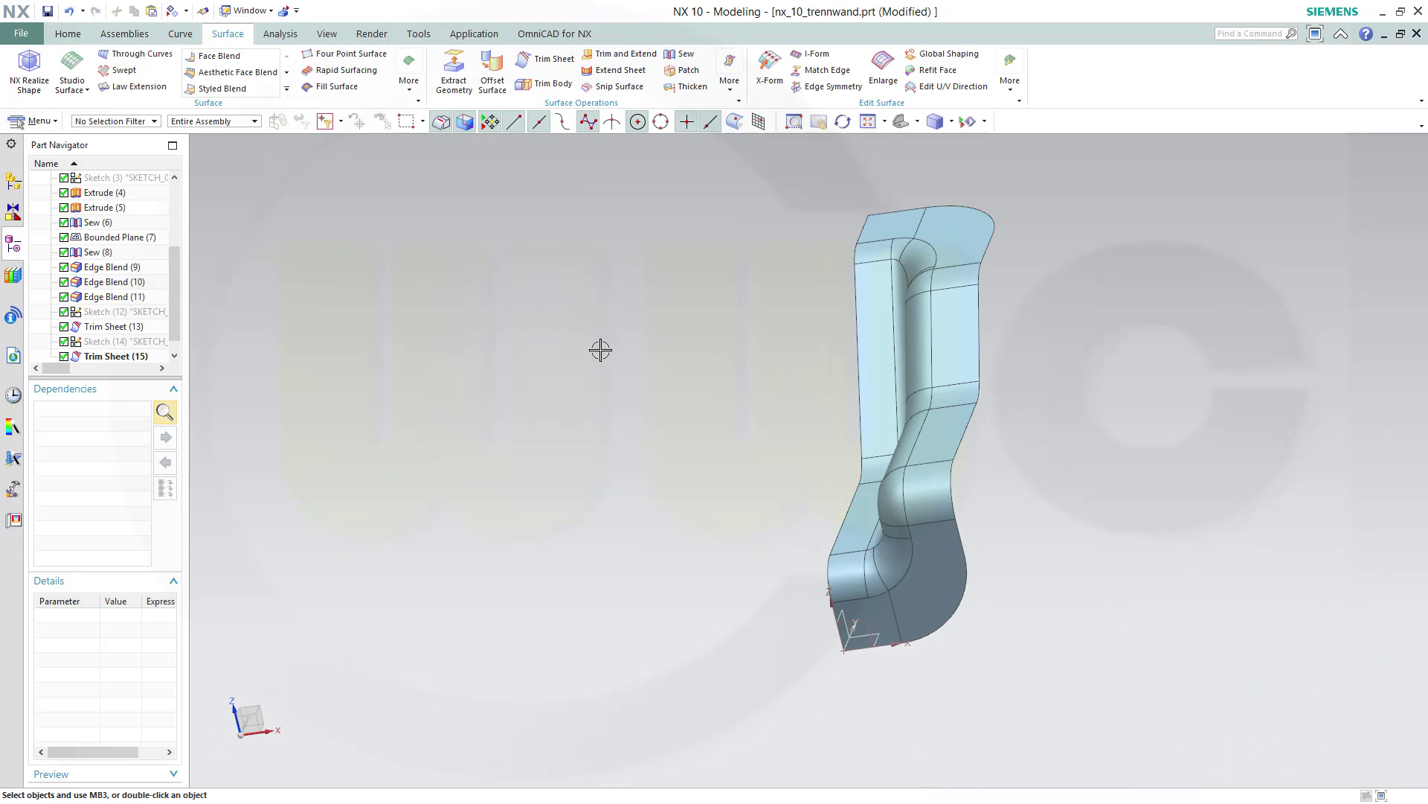
middle_click_drag(603, 349, 629, 321)
Use Mirror Geometry to copy the trimmed wall sheet across the YZ datum plane
left_click(68, 33)
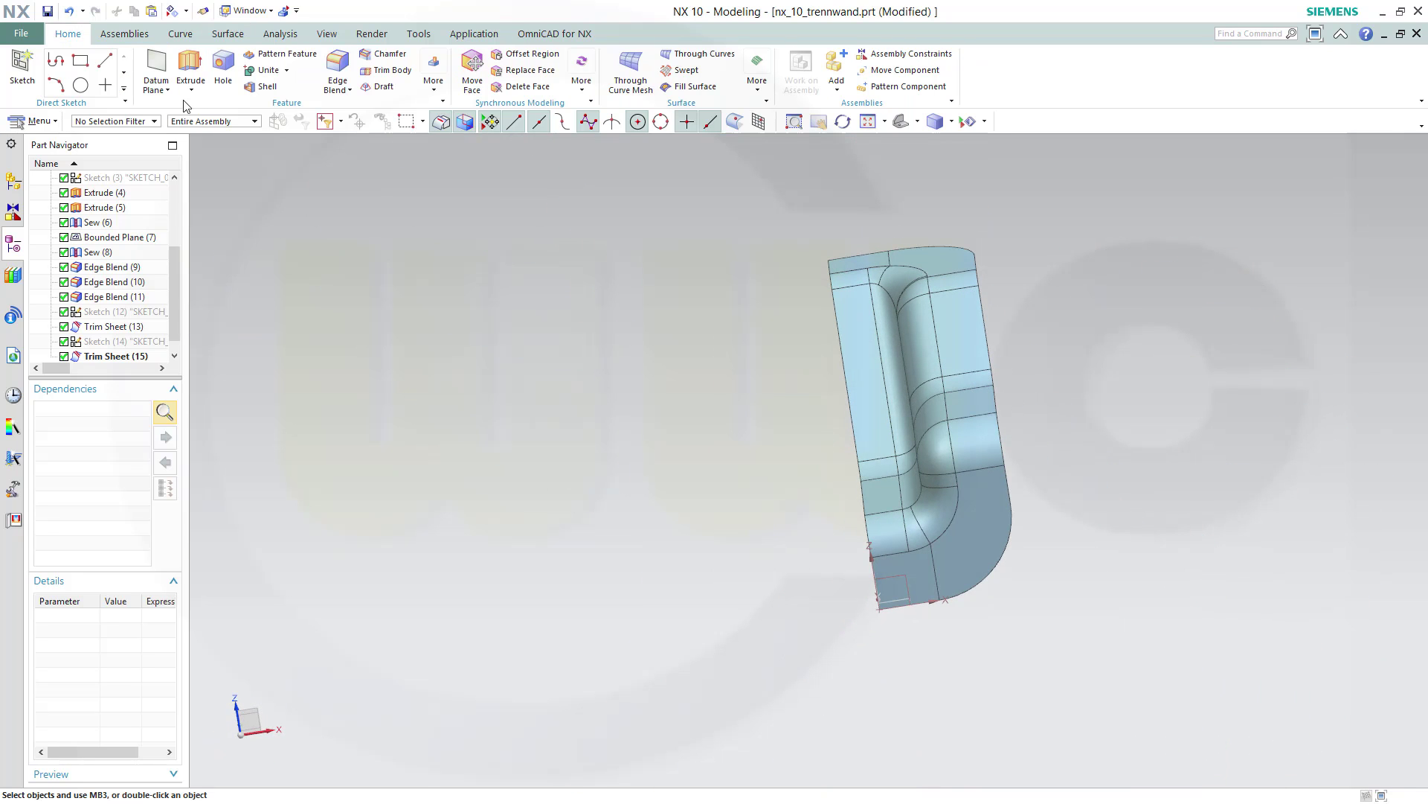
left_click(434, 85)
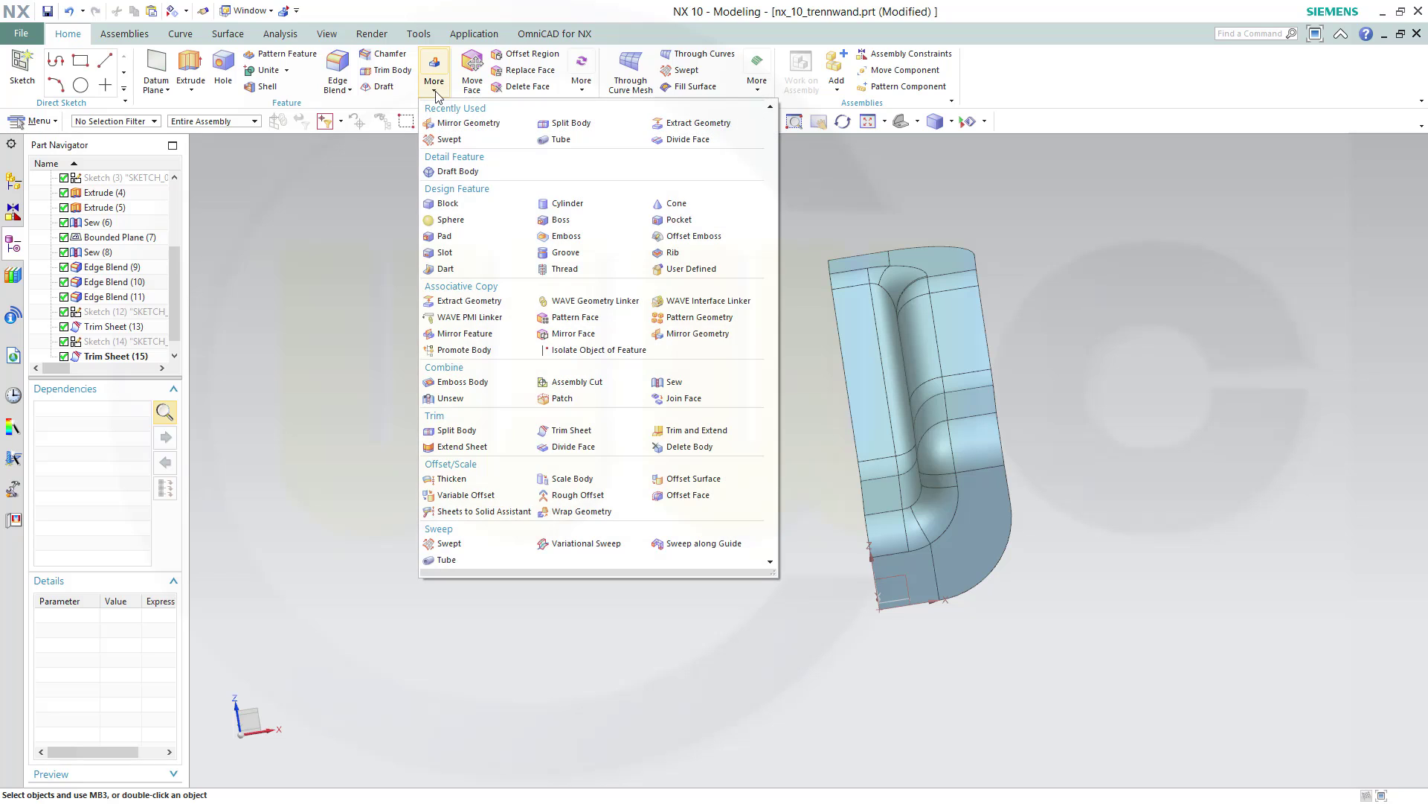
left_click(696, 333)
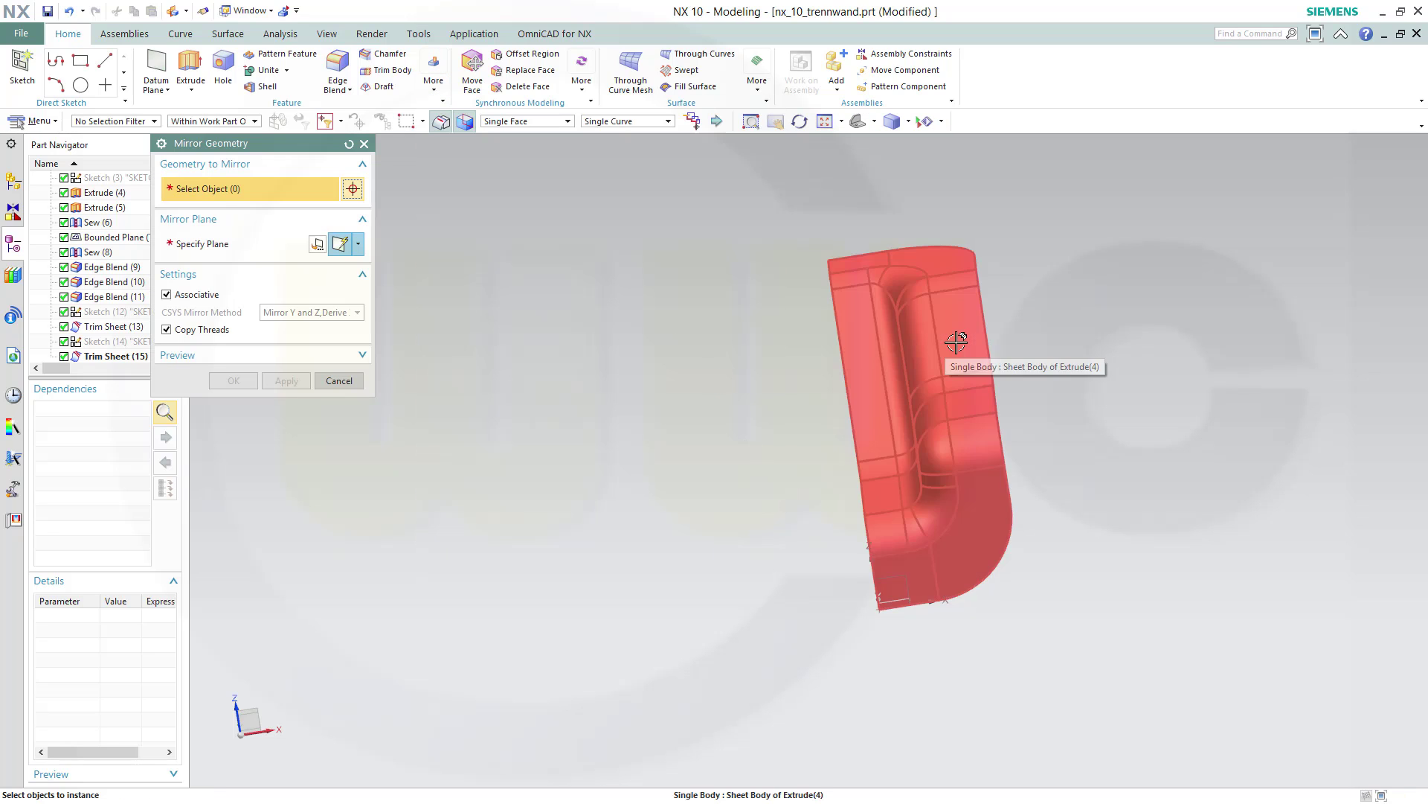
left_click(956, 311)
middle_click_drag(708, 520, 891, 587)
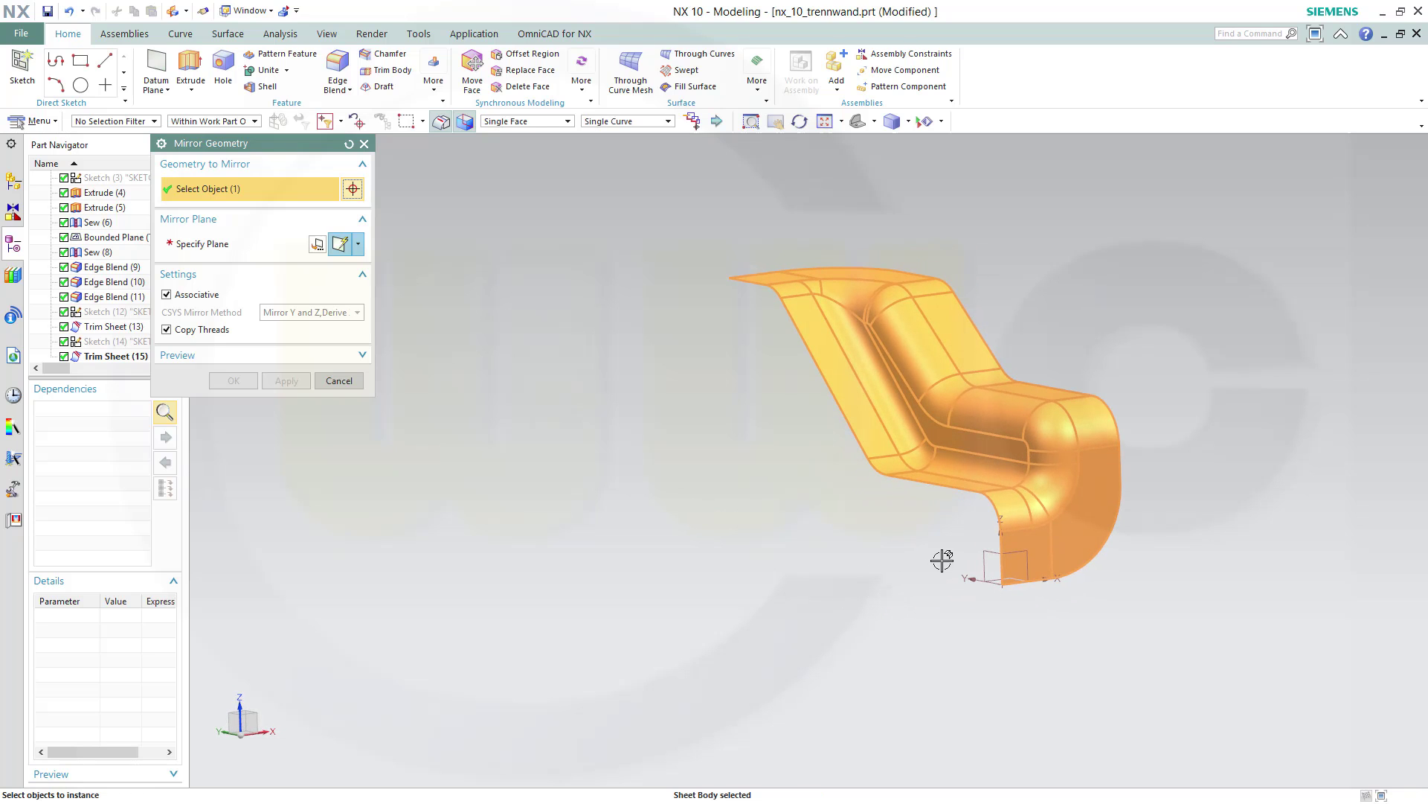
left_click(223, 244)
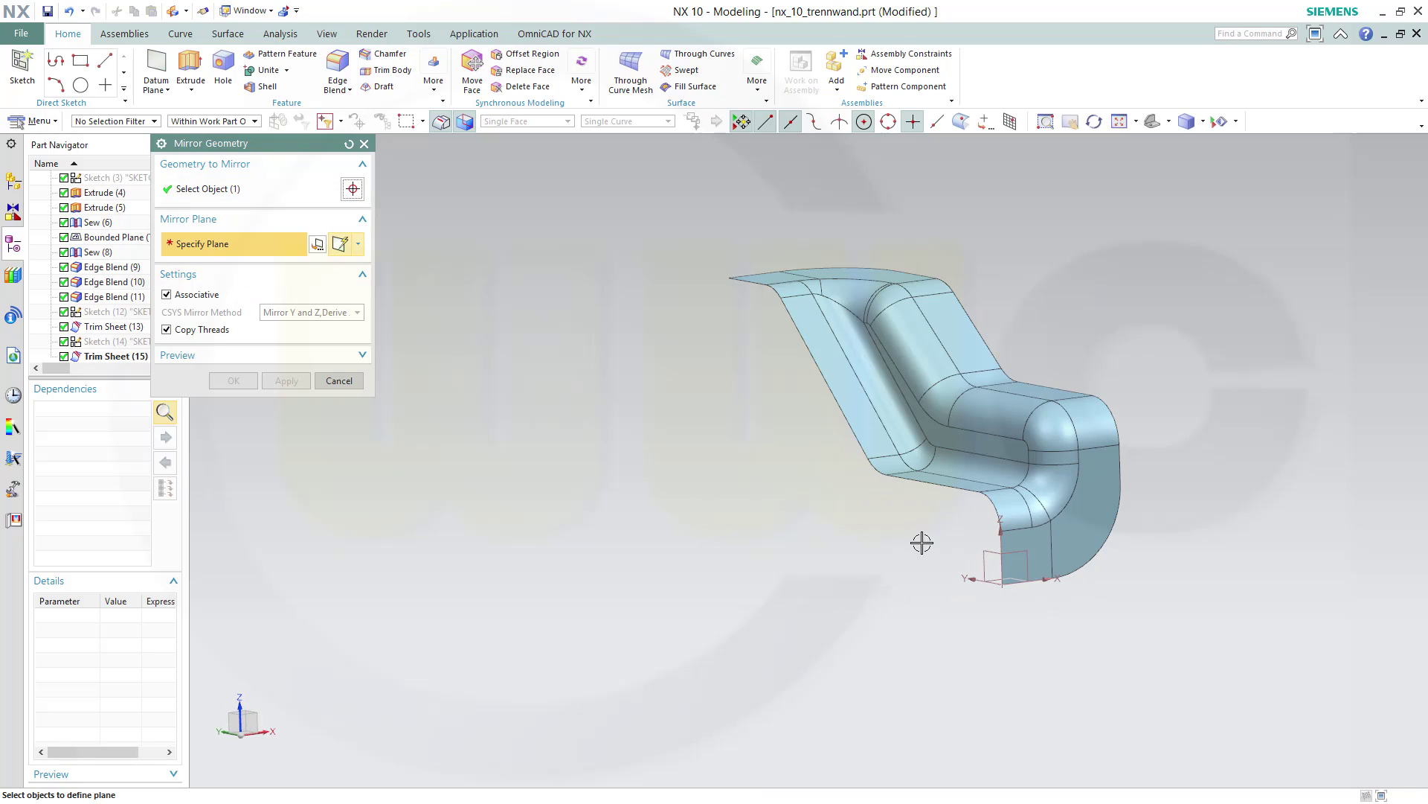
left_click(986, 552)
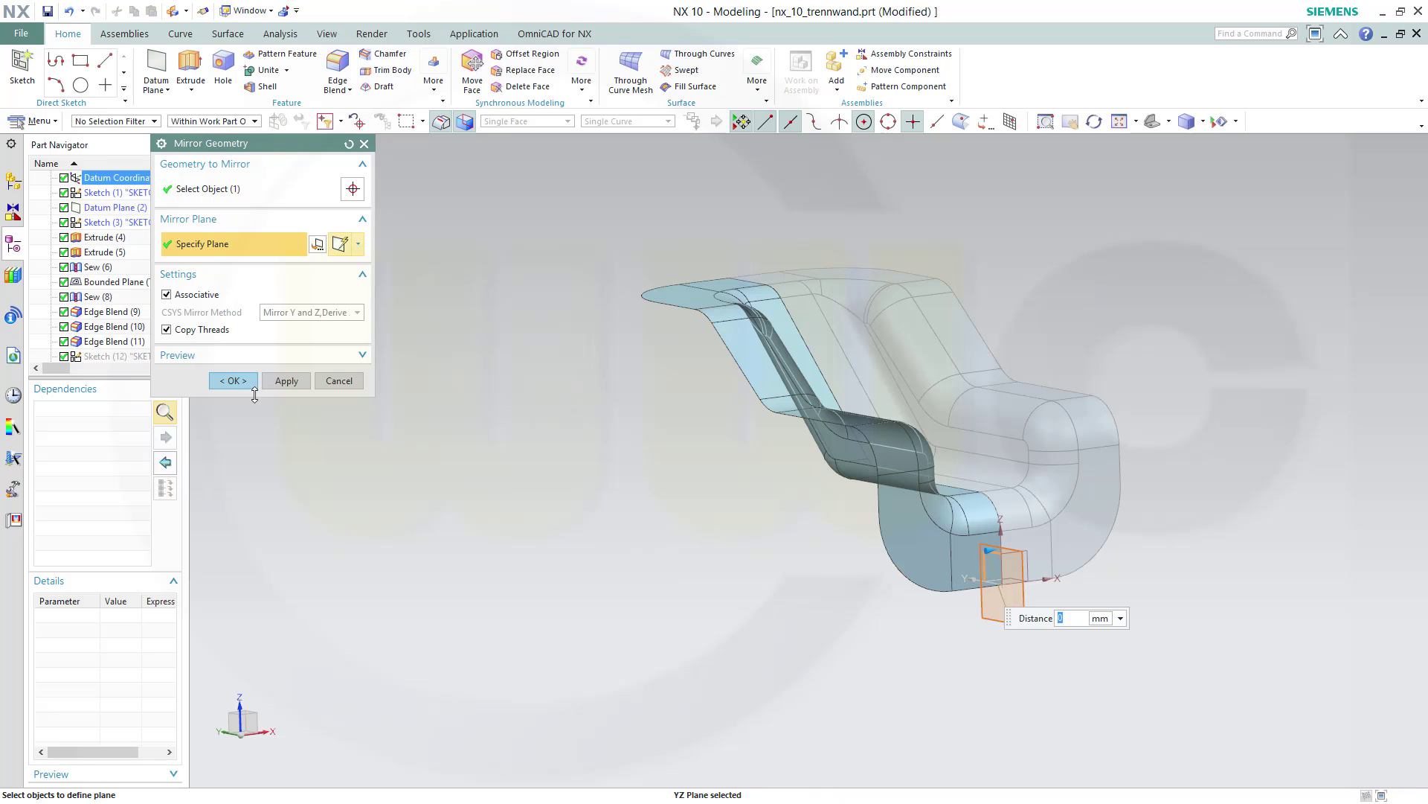
left_click(234, 381)
middle_click_drag(456, 424, 532, 389)
left_click(132, 36)
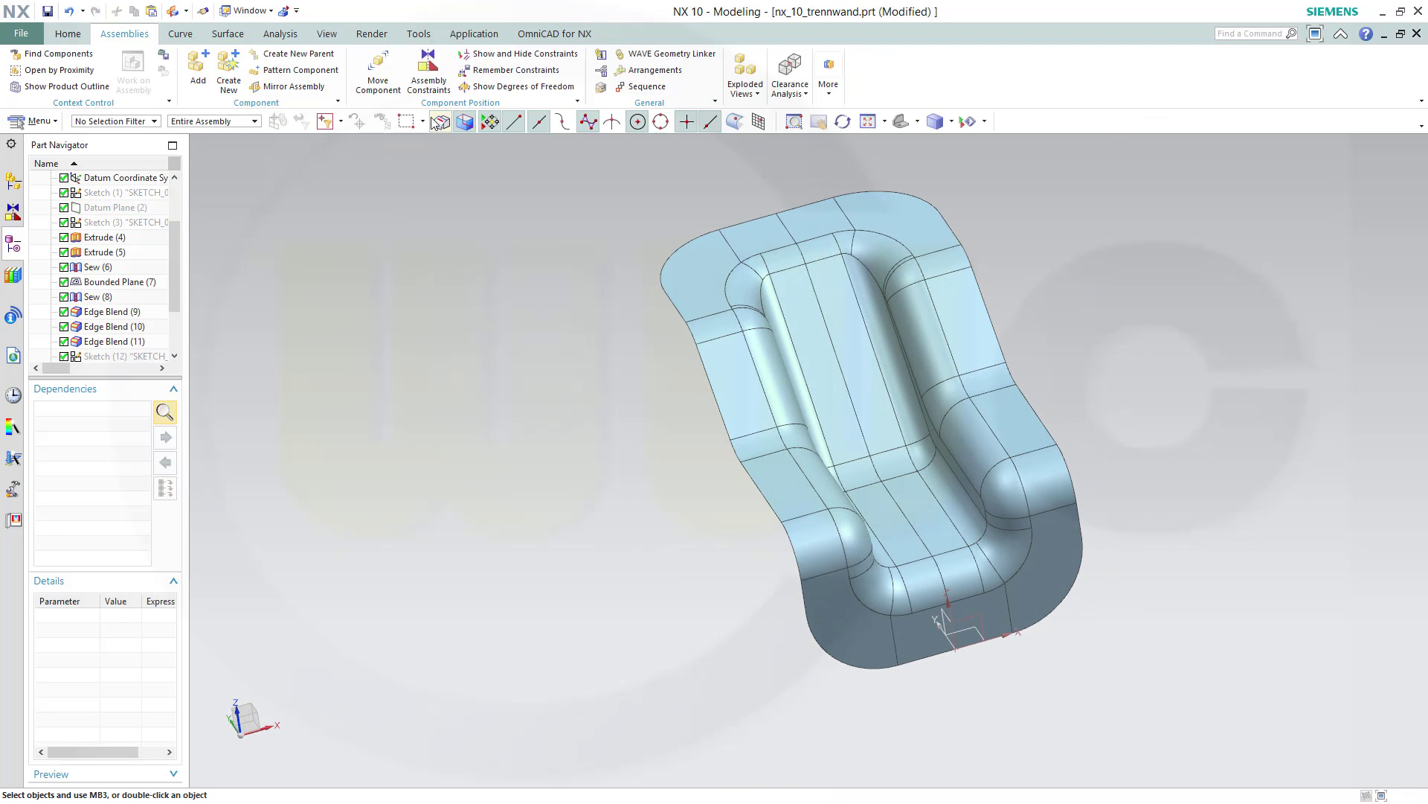
Sew the mirrored half as target and the original half as tool into one sheet
left_click(228, 35)
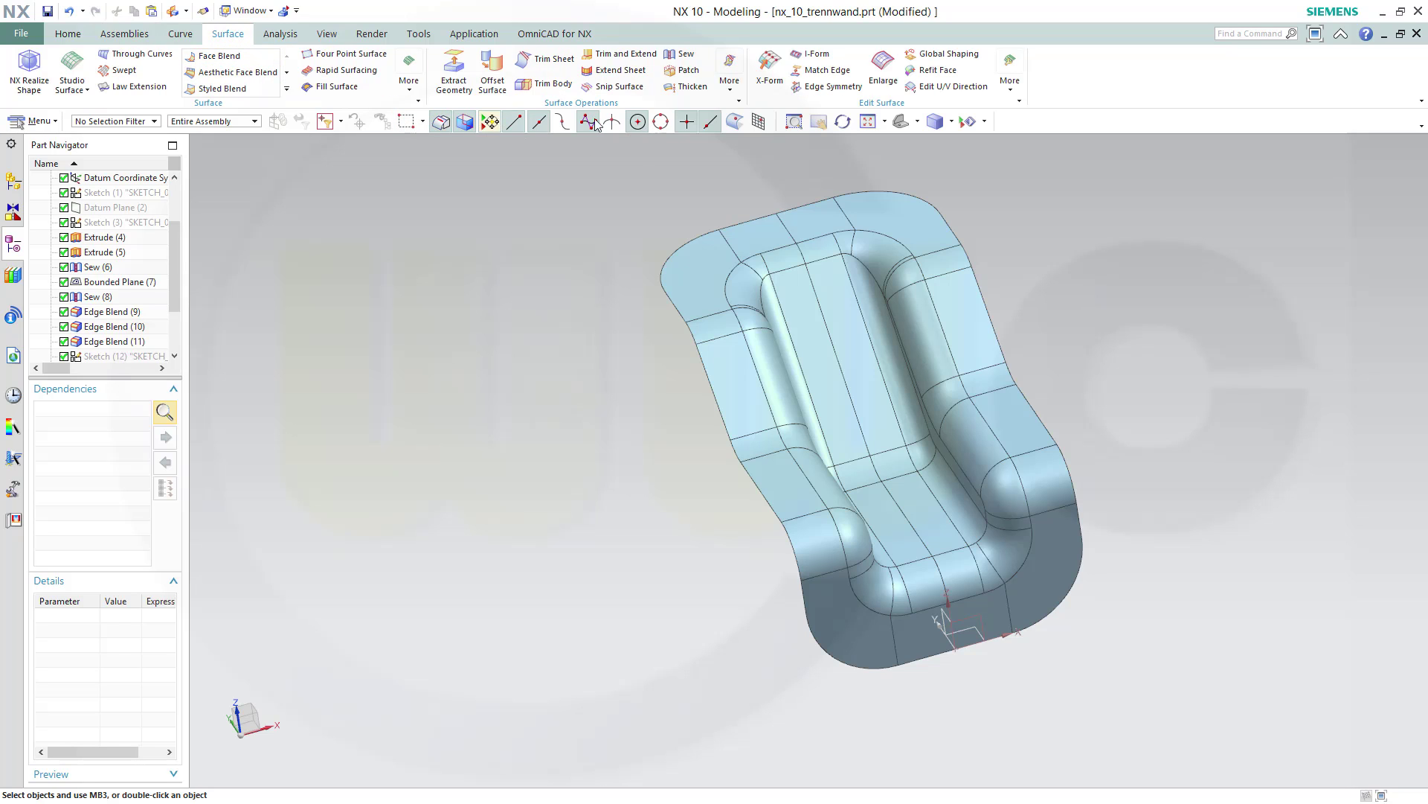
left_click(683, 54)
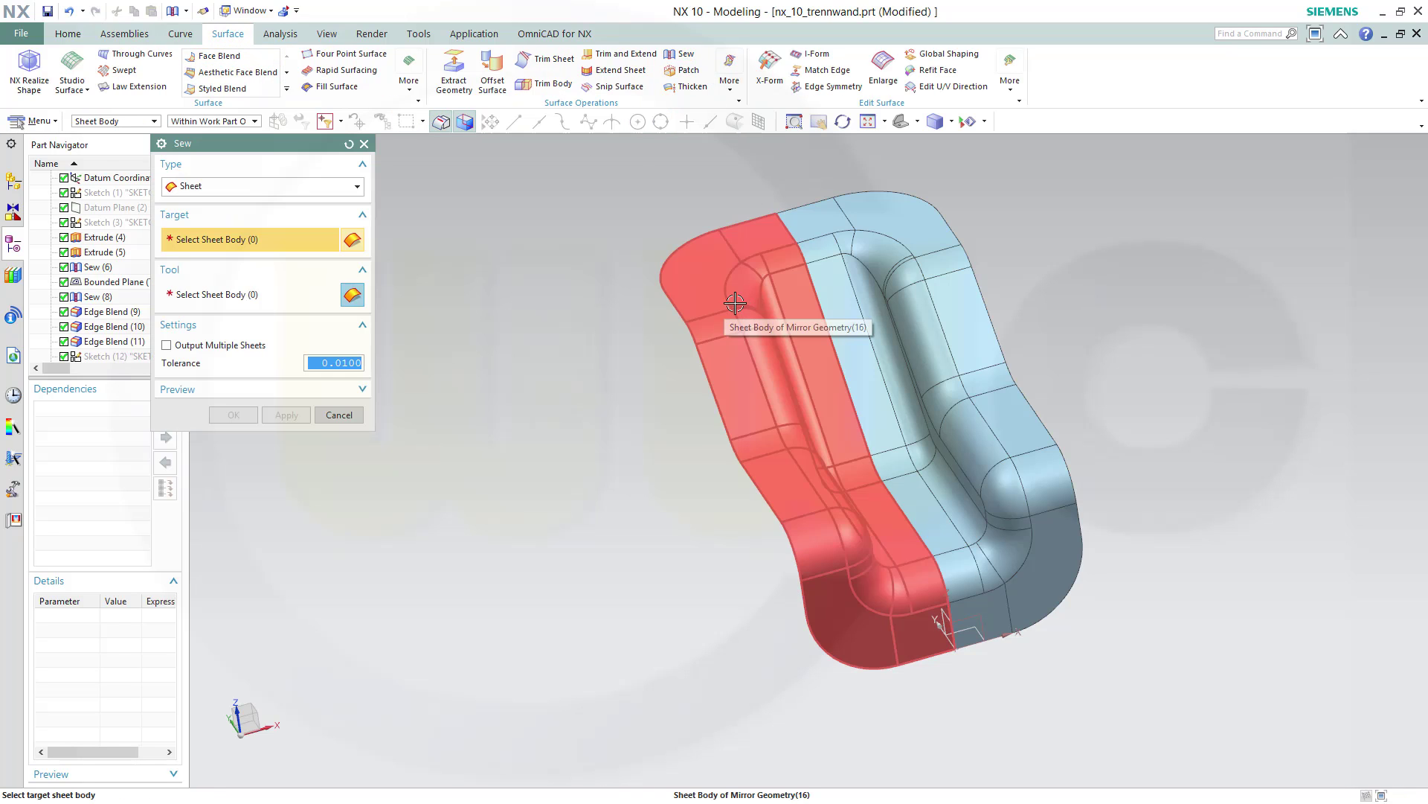
left_click(735, 303)
left_click(934, 275)
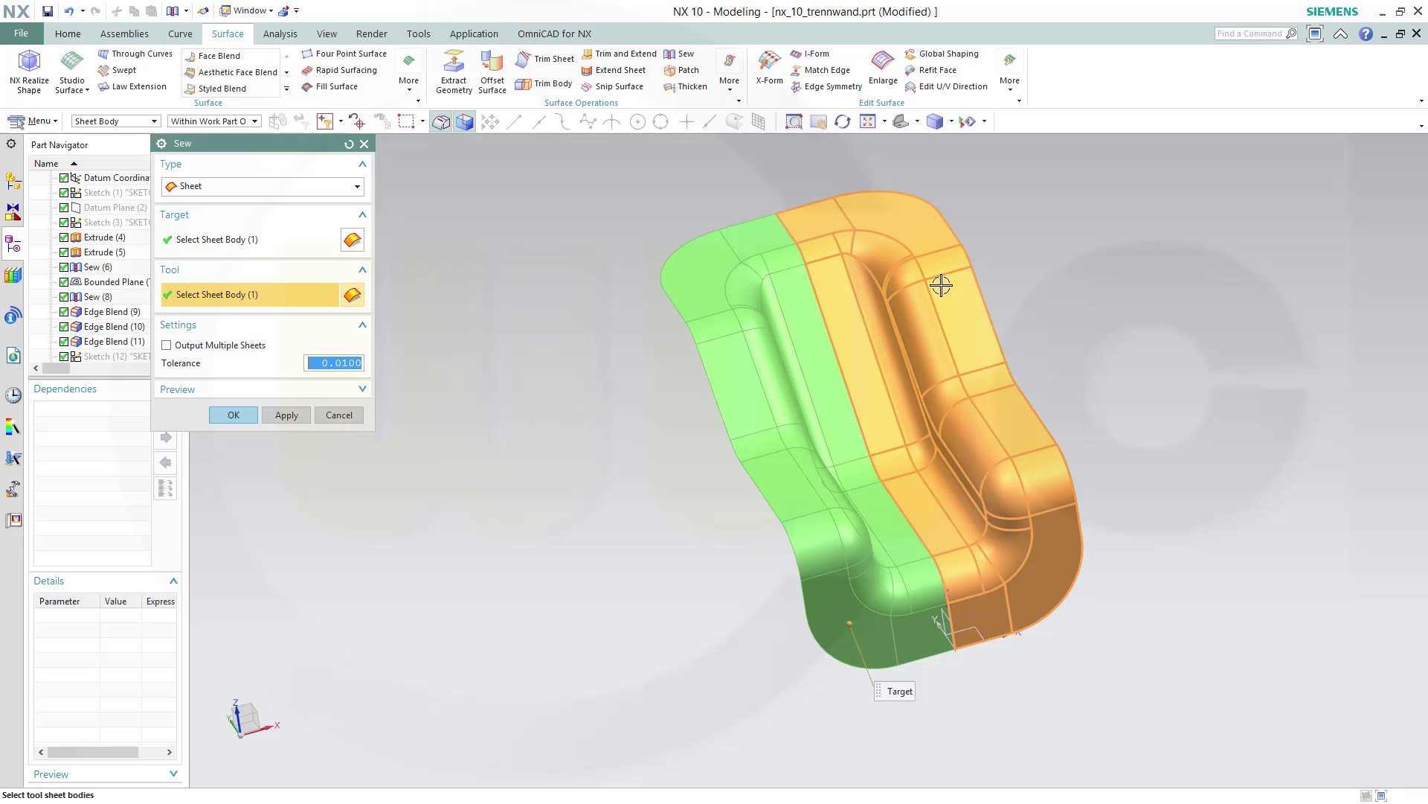
left_click(233, 415)
mouse_move(1097, 487)
middle_mouse_down()
mouse_move(1039, 440)
mouse_move(1037, 507)
mouse_move(1063, 492)
mouse_move(1109, 504)
middle_mouse_up()
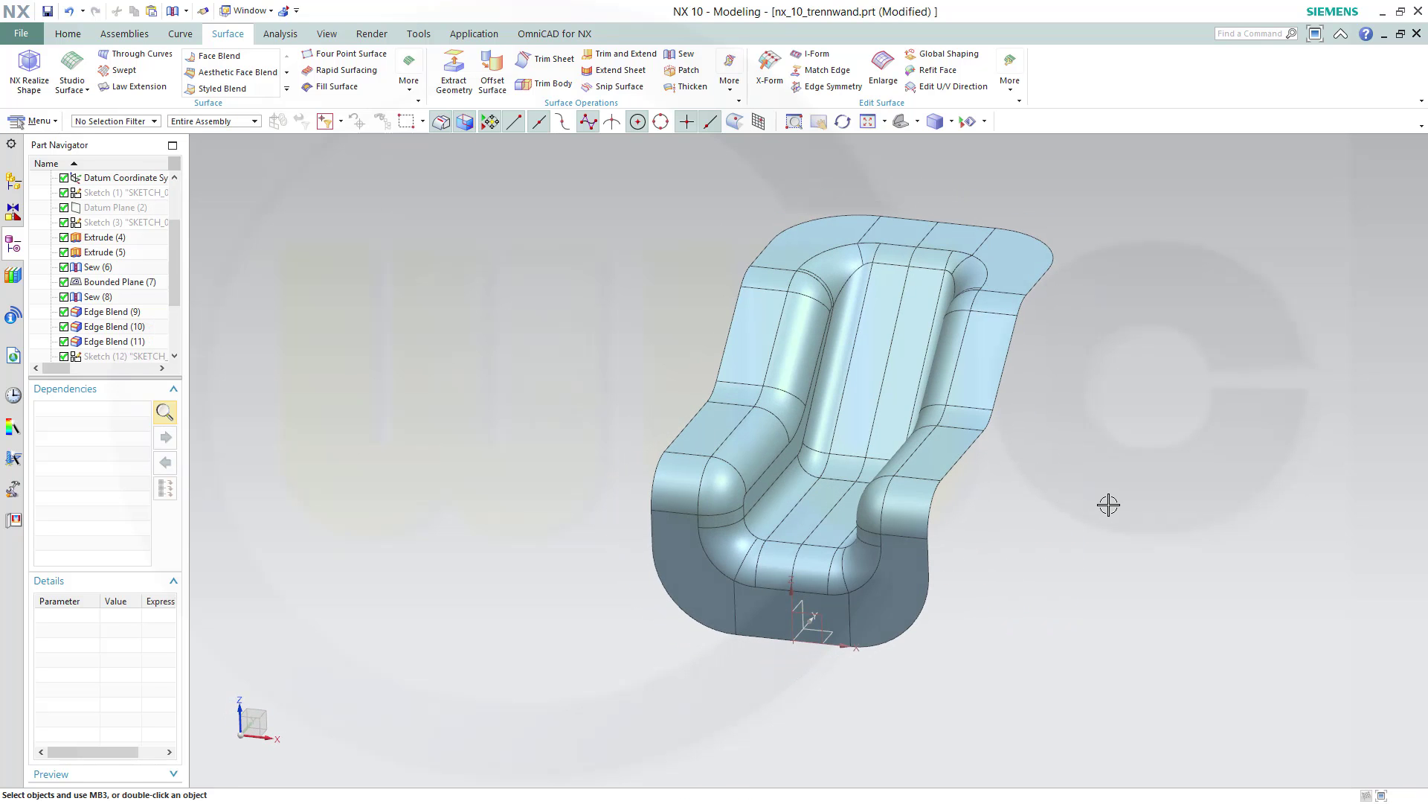